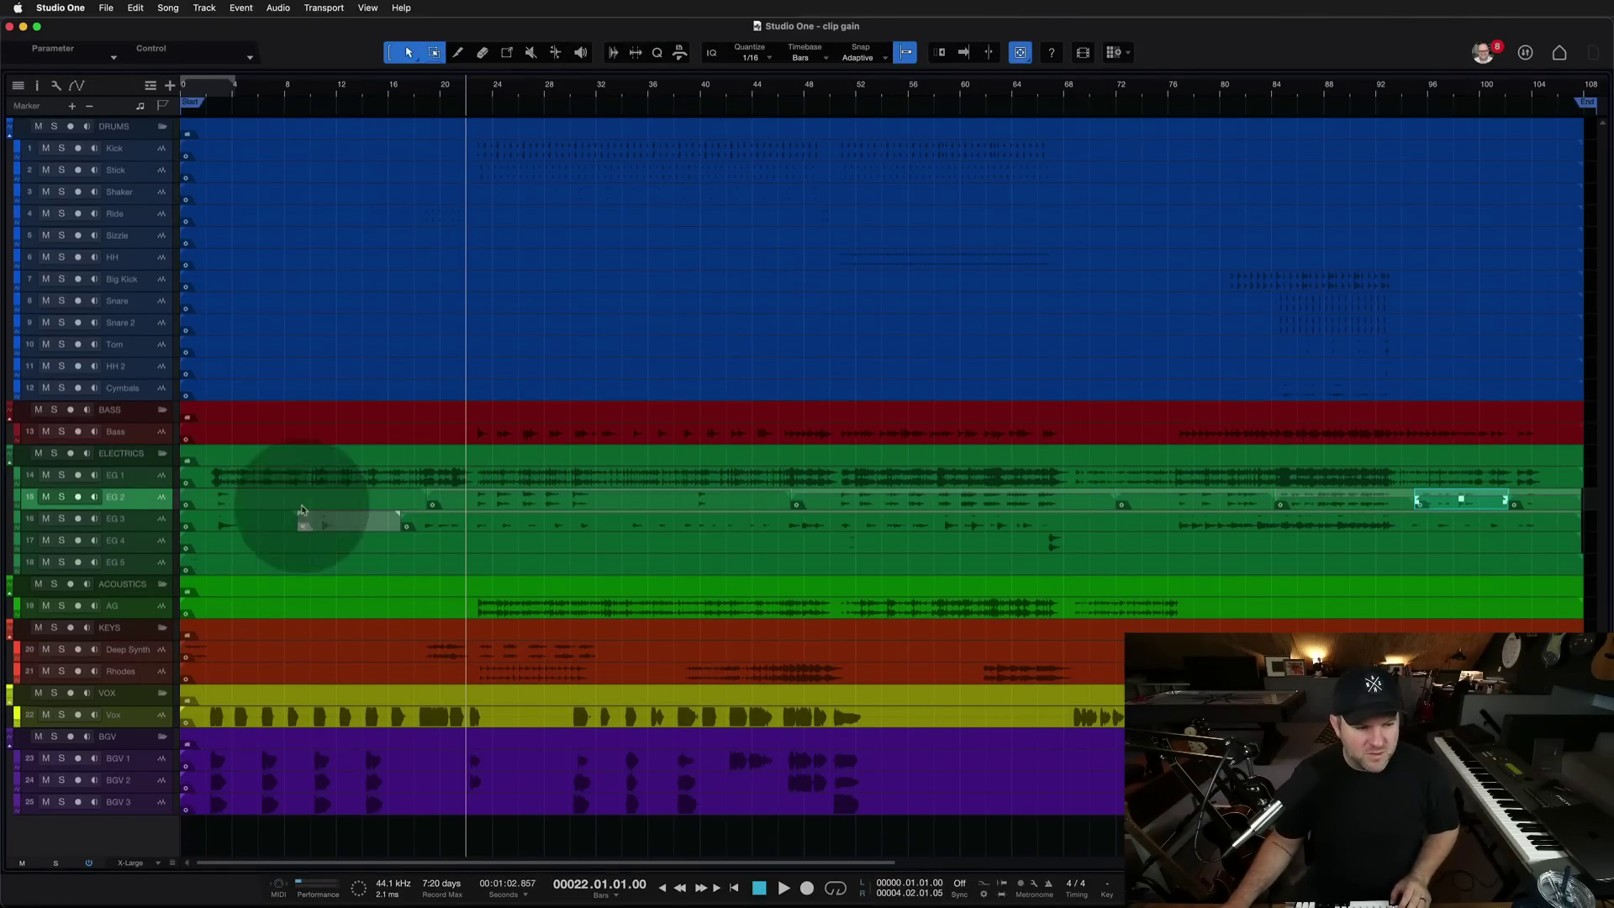
Recolor the EG 2 track yellow.
scroll(752, 476, up, 10)
scroll(751, 475, down, 5)
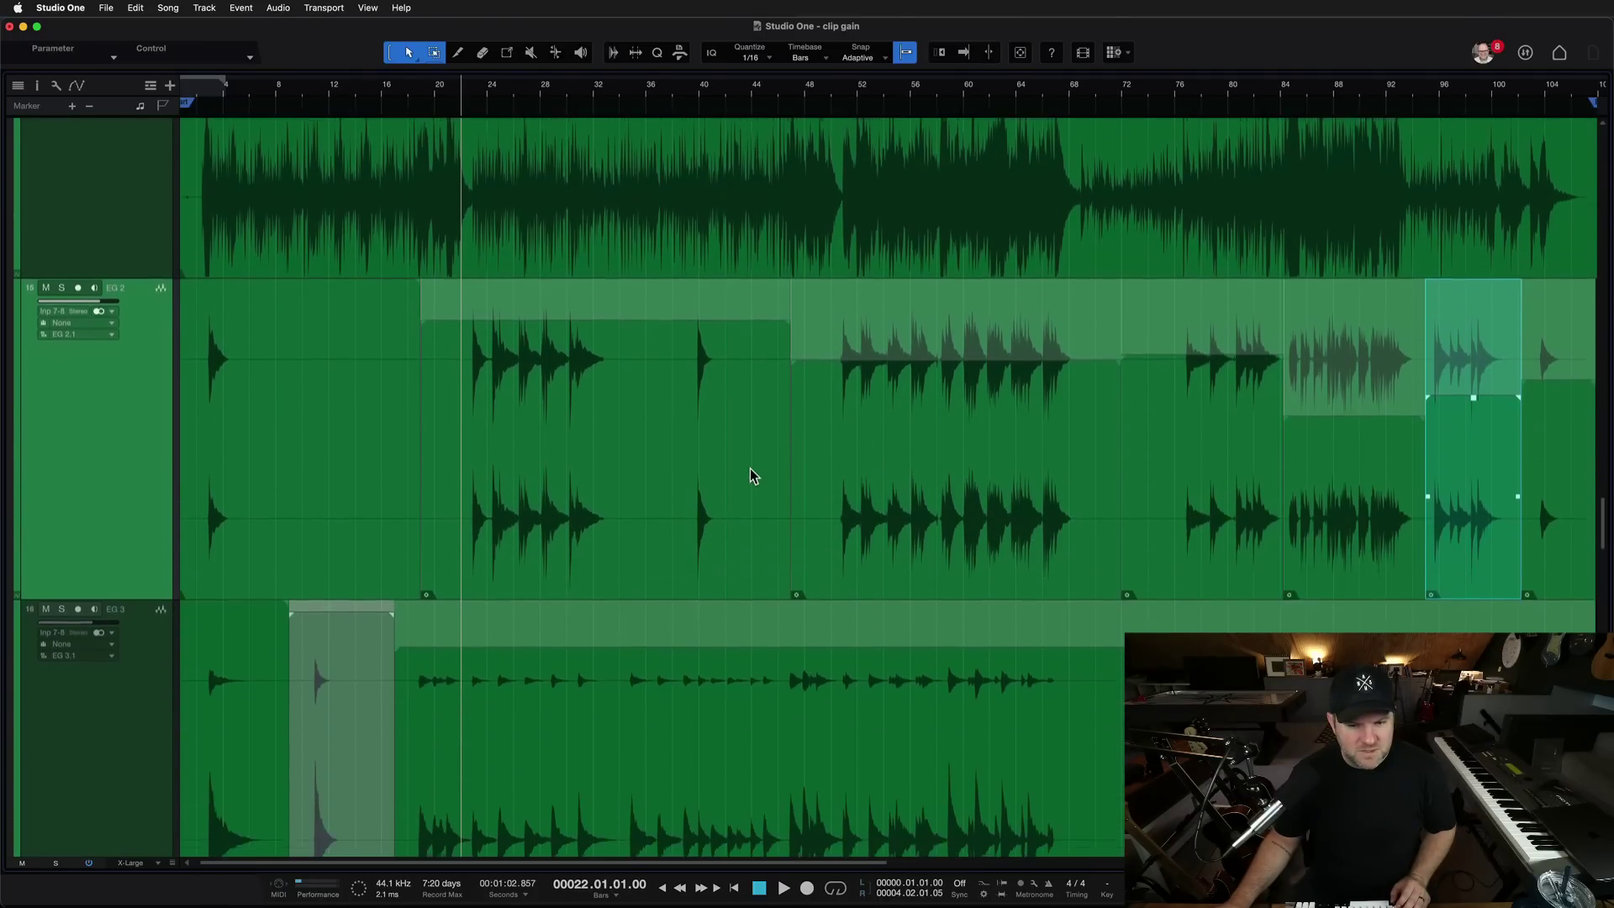
click(366, 426)
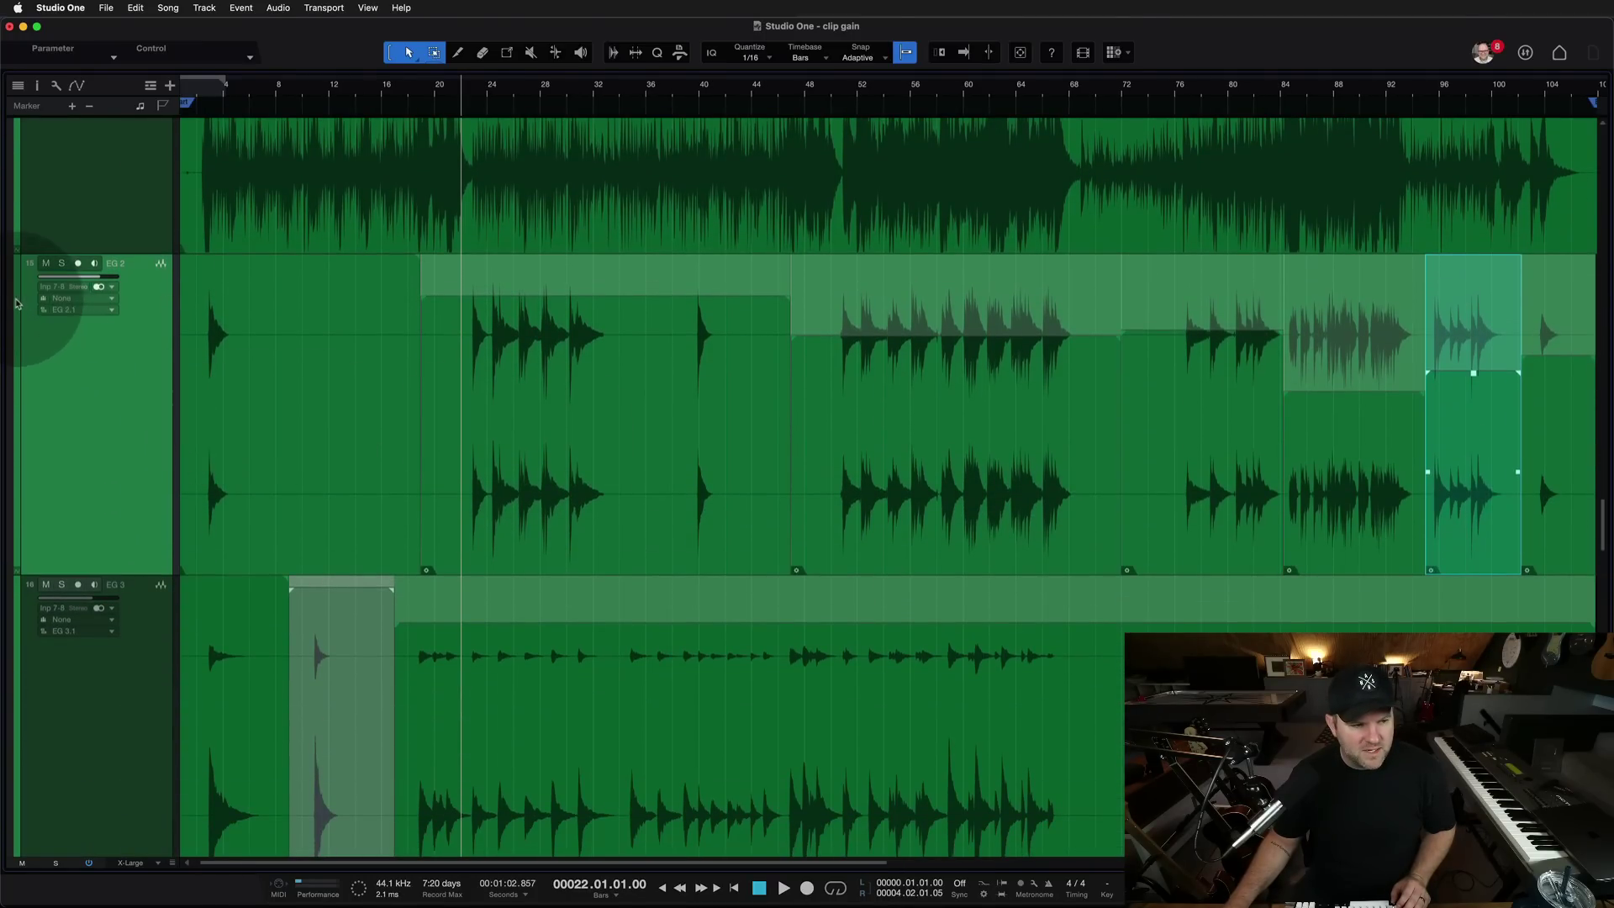
click(15, 304)
click(190, 610)
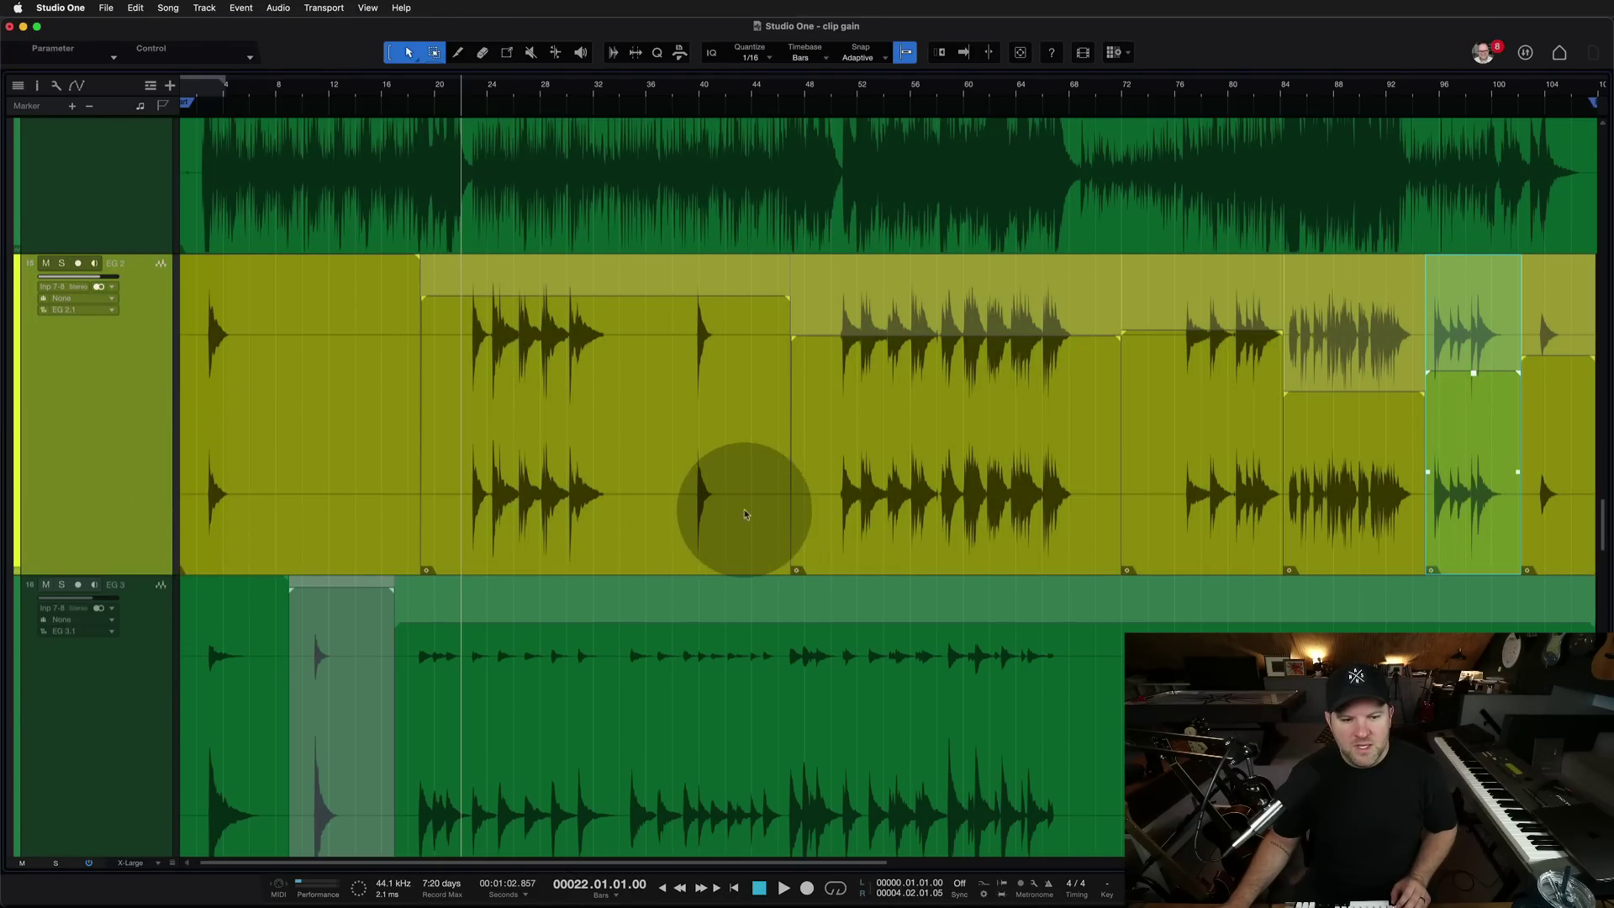
Step back and forth through the clips on the EG 2 track to examine their differing clip gain levels.
click(700, 510)
key(Right)
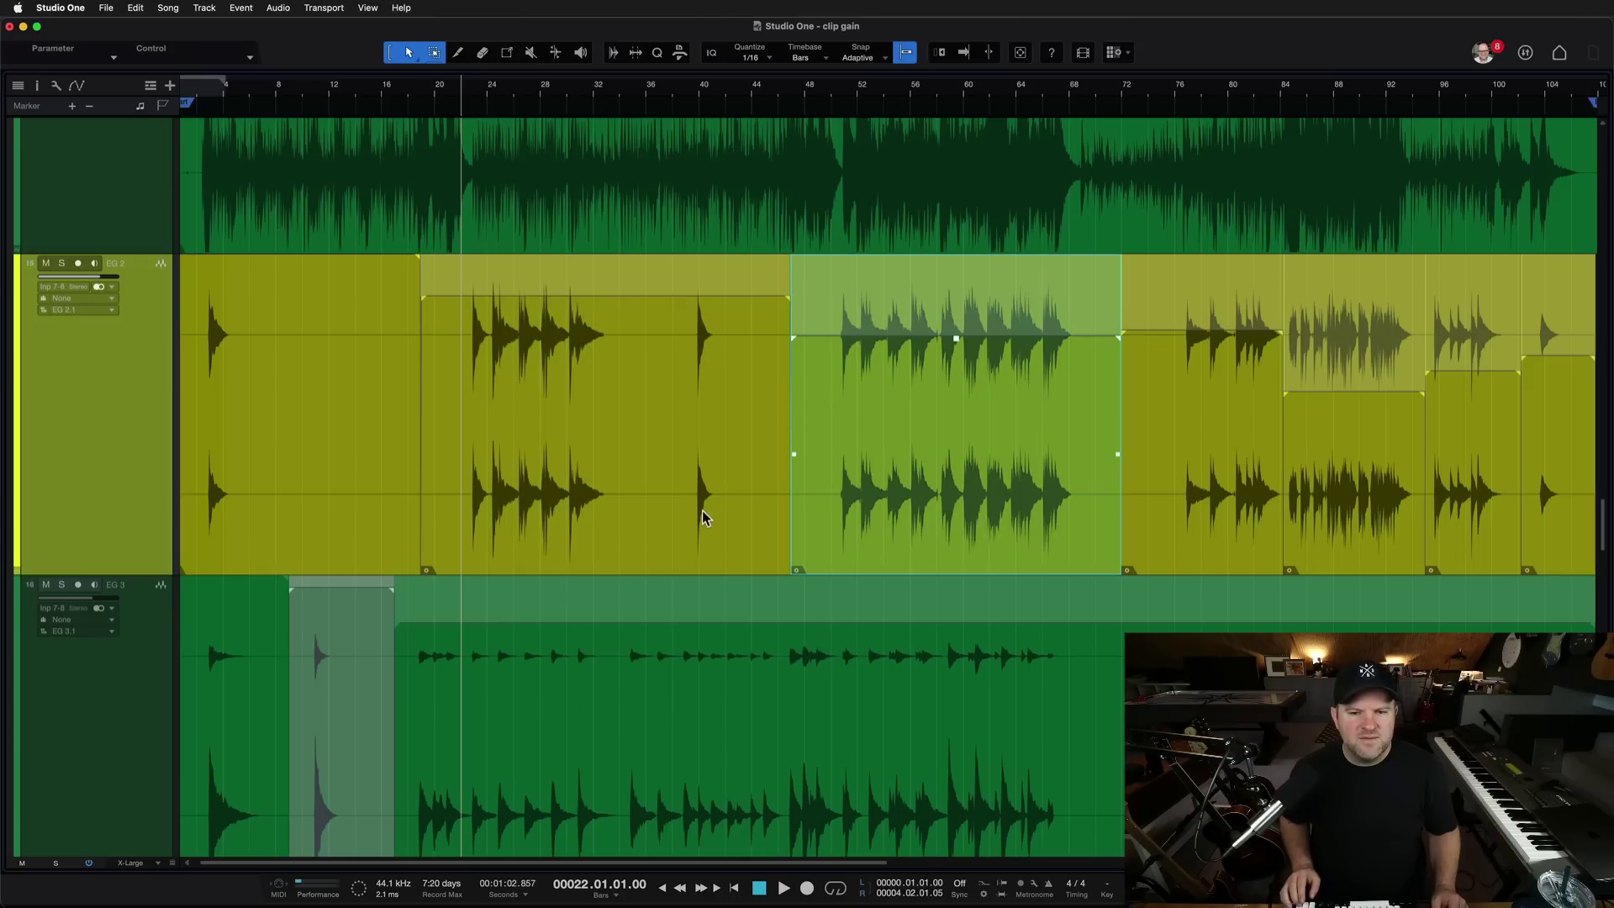
key(Right)
key(Right)
key(Right)
key(Right)
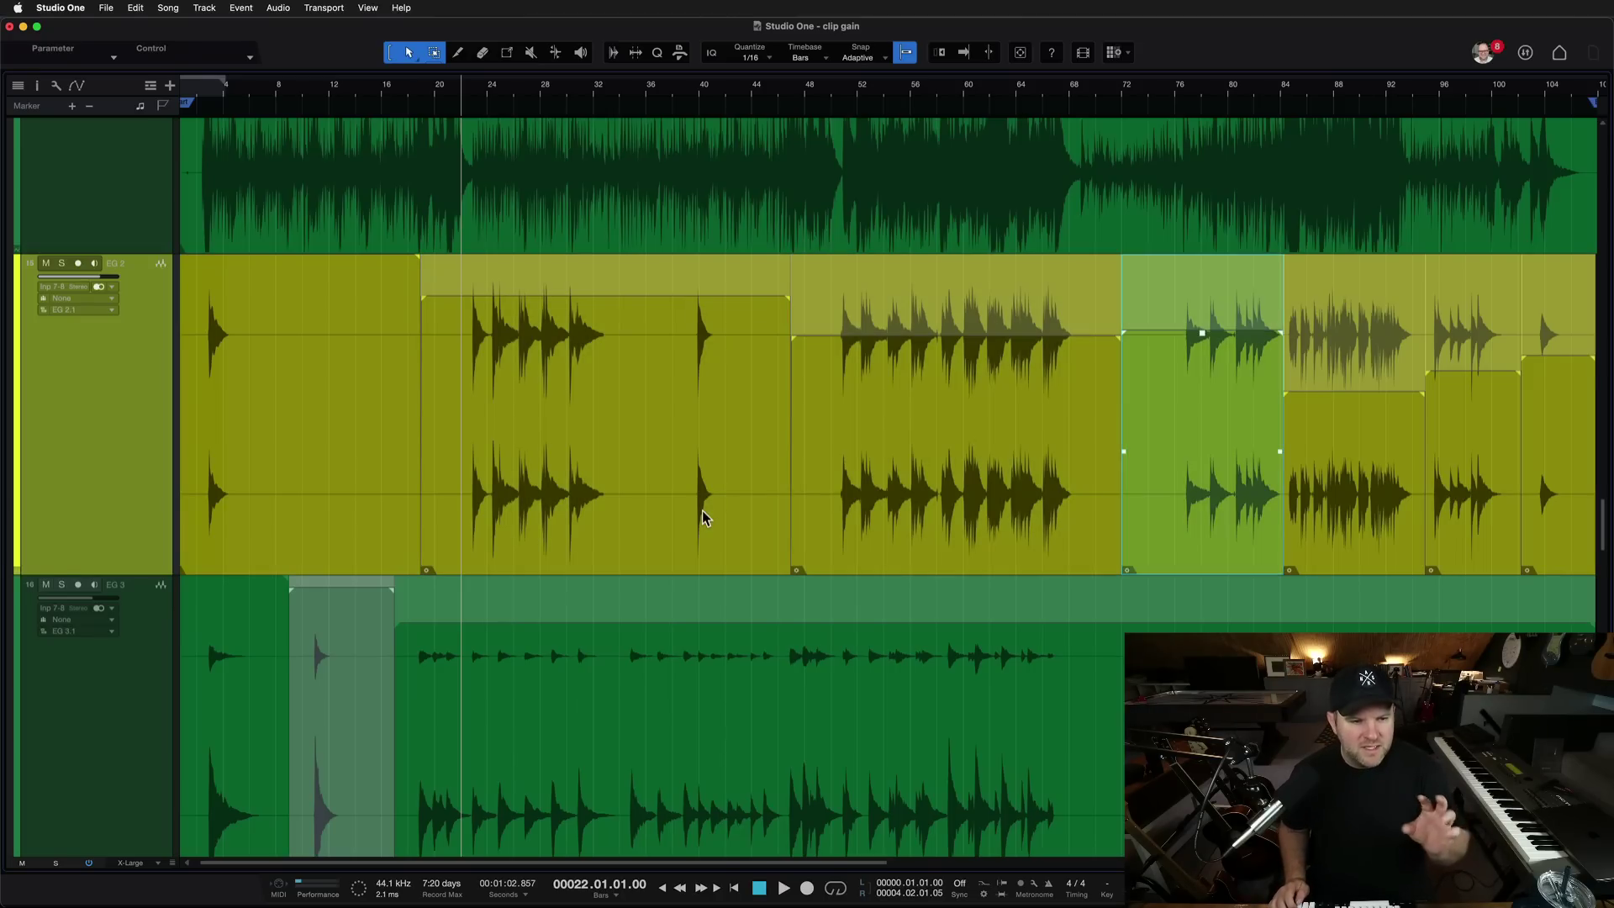
key(Left)
key(Left)
key(Left)
key(Left)
key(Left)
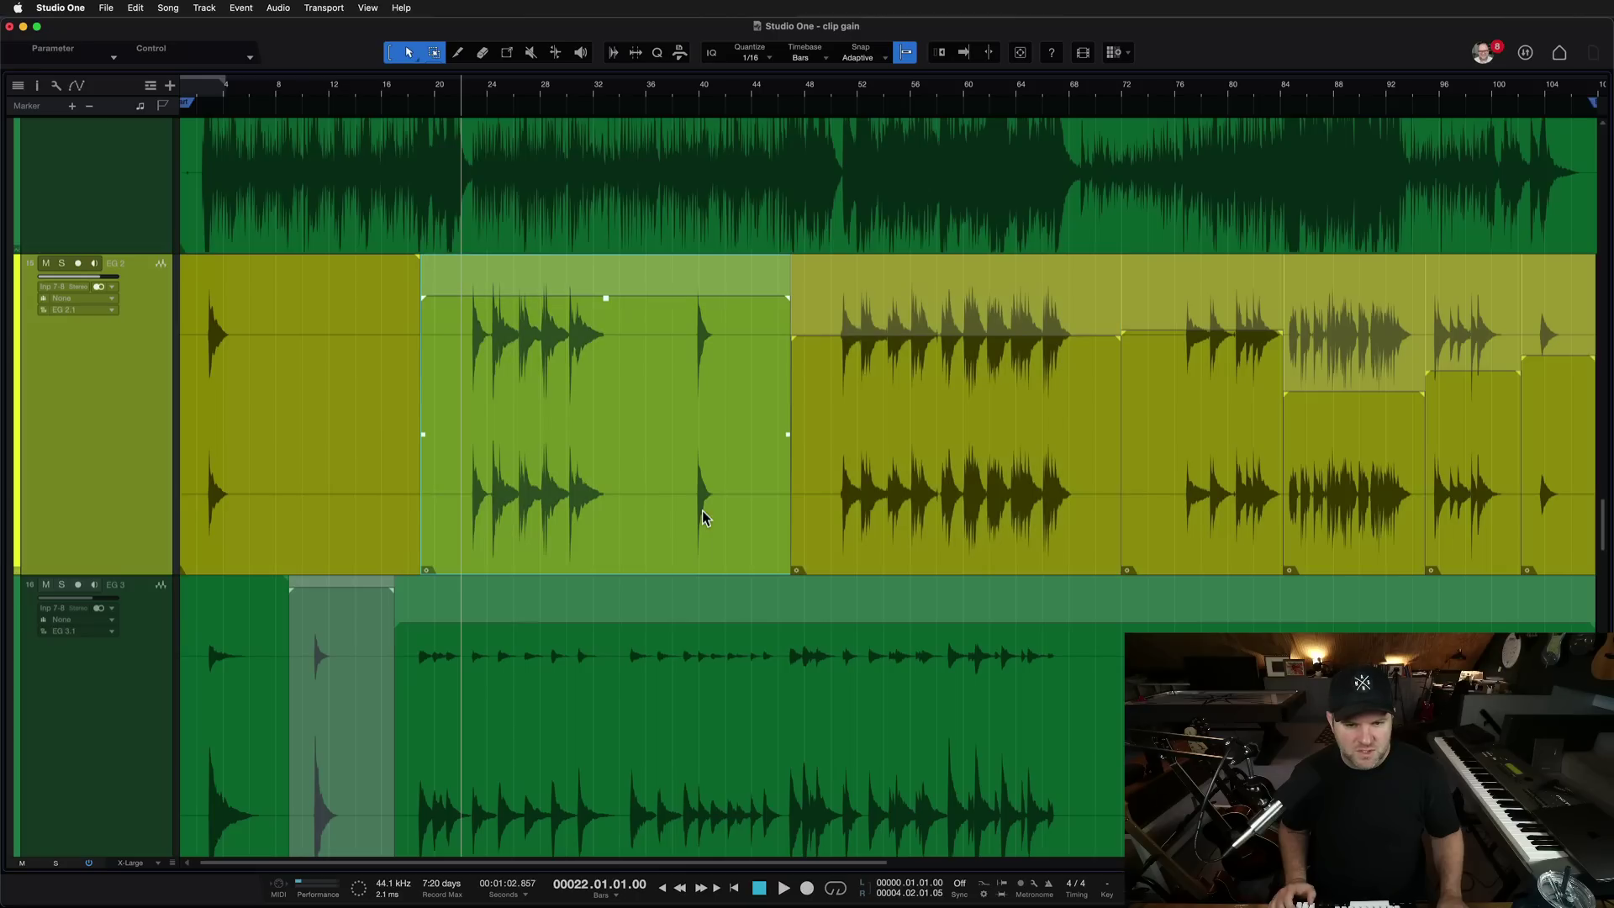
key(Left)
key(Right)
key(Right)
key(Right)
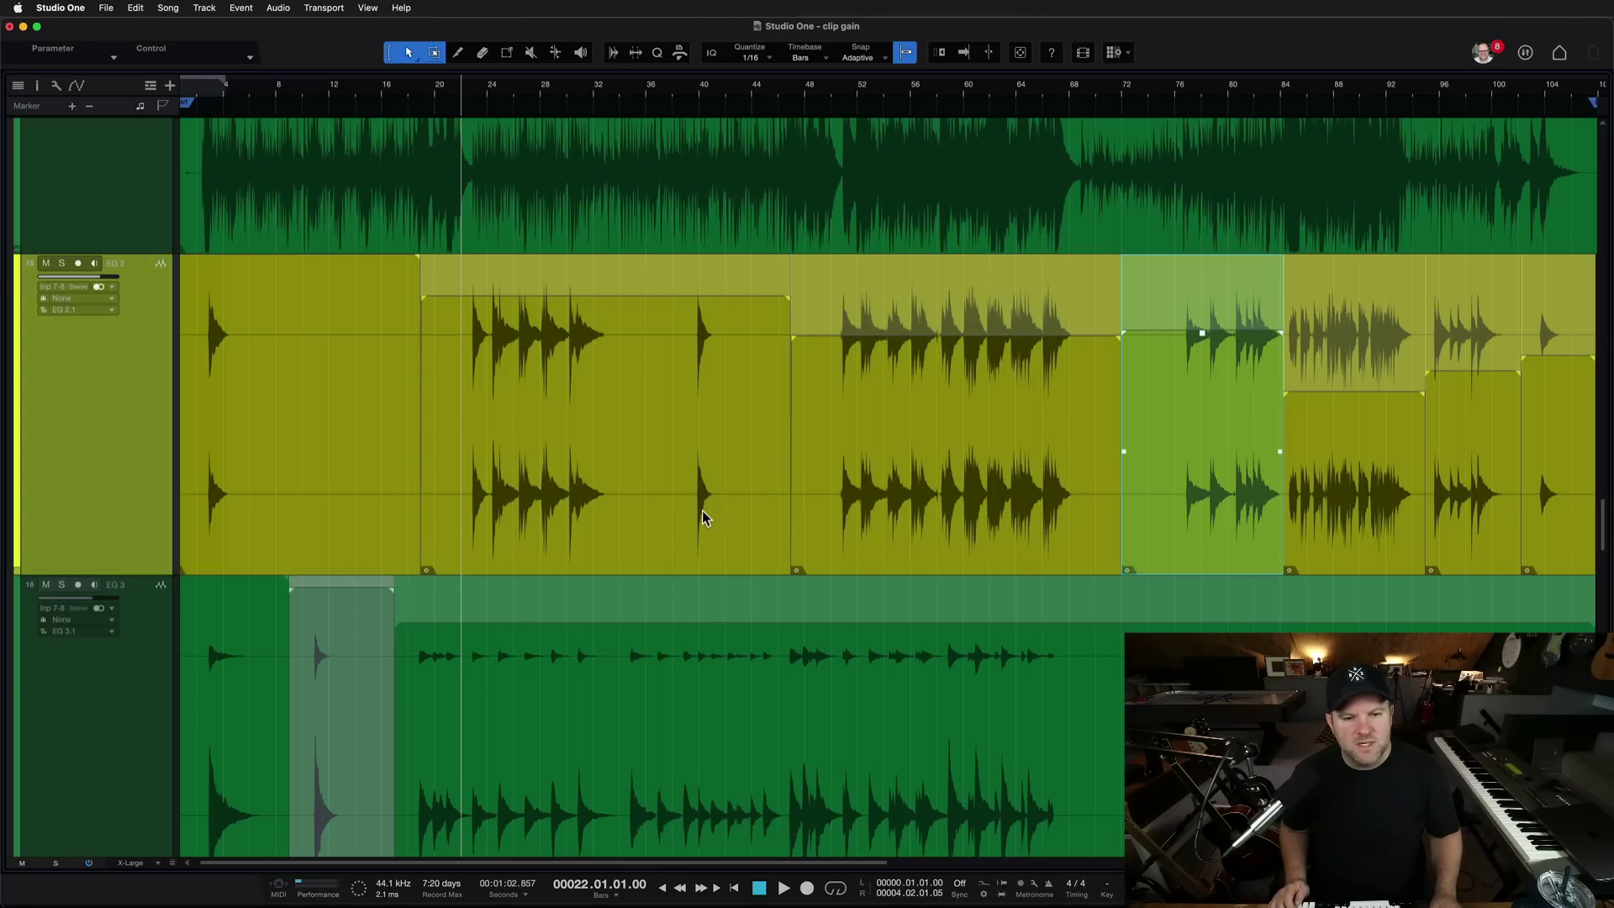
key(Left)
key(Right)
key(Right)
key(Right)
key(Right)
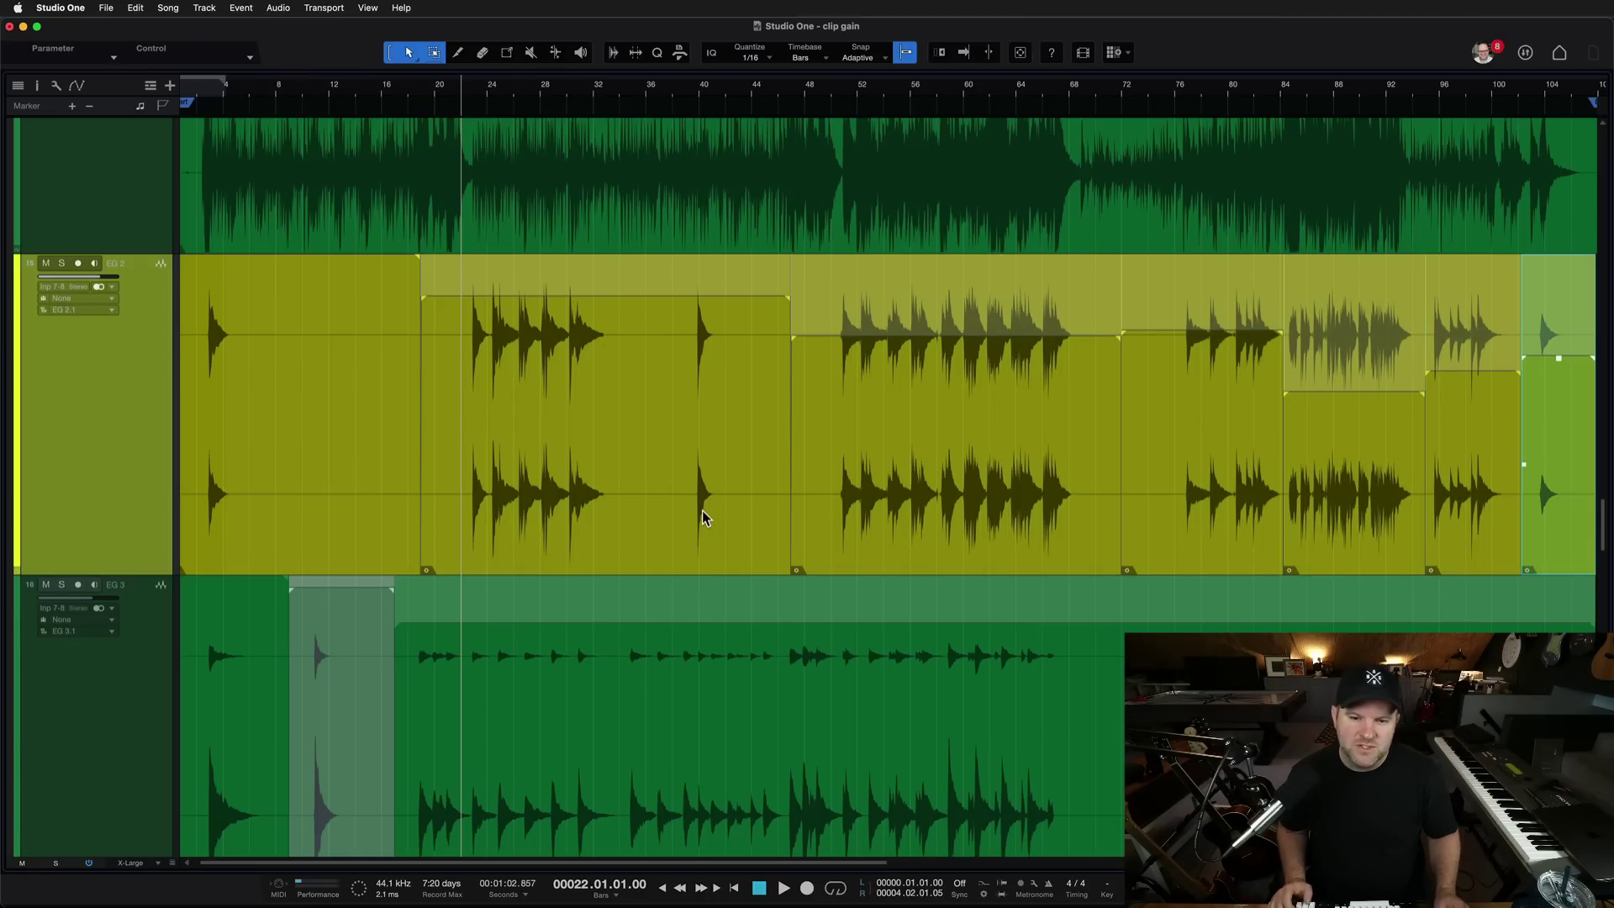
key(Left)
key(Left)
key(Left)
key(Left)
key(Left)
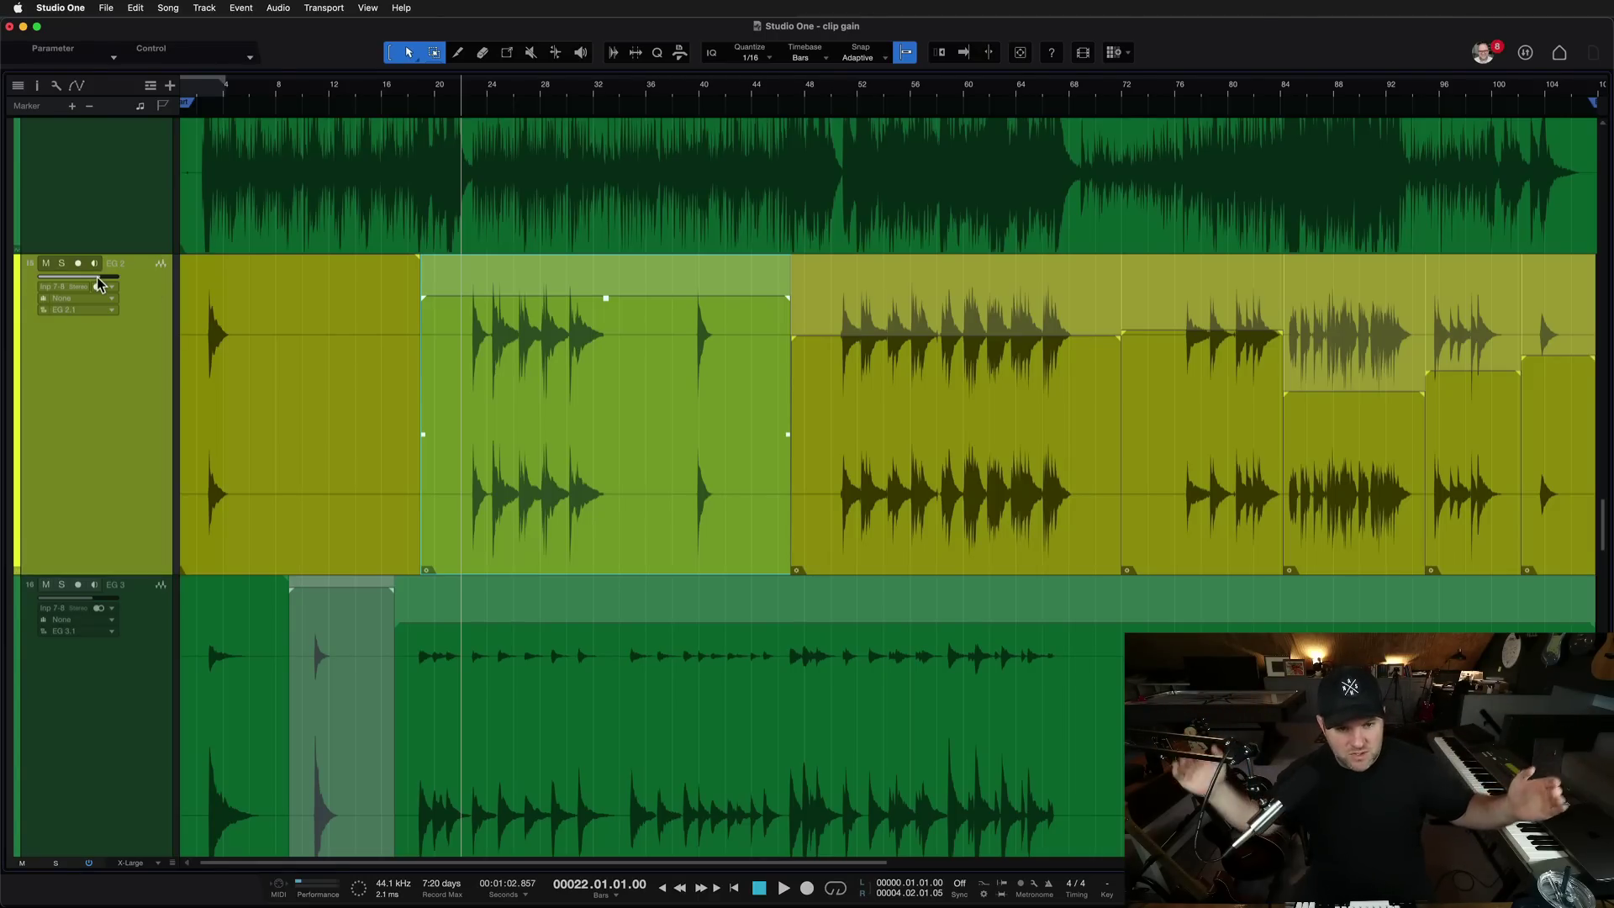
Go through every EG 2 clip from first to last, and set the track's volume to -1.7 dB.
click(390, 461)
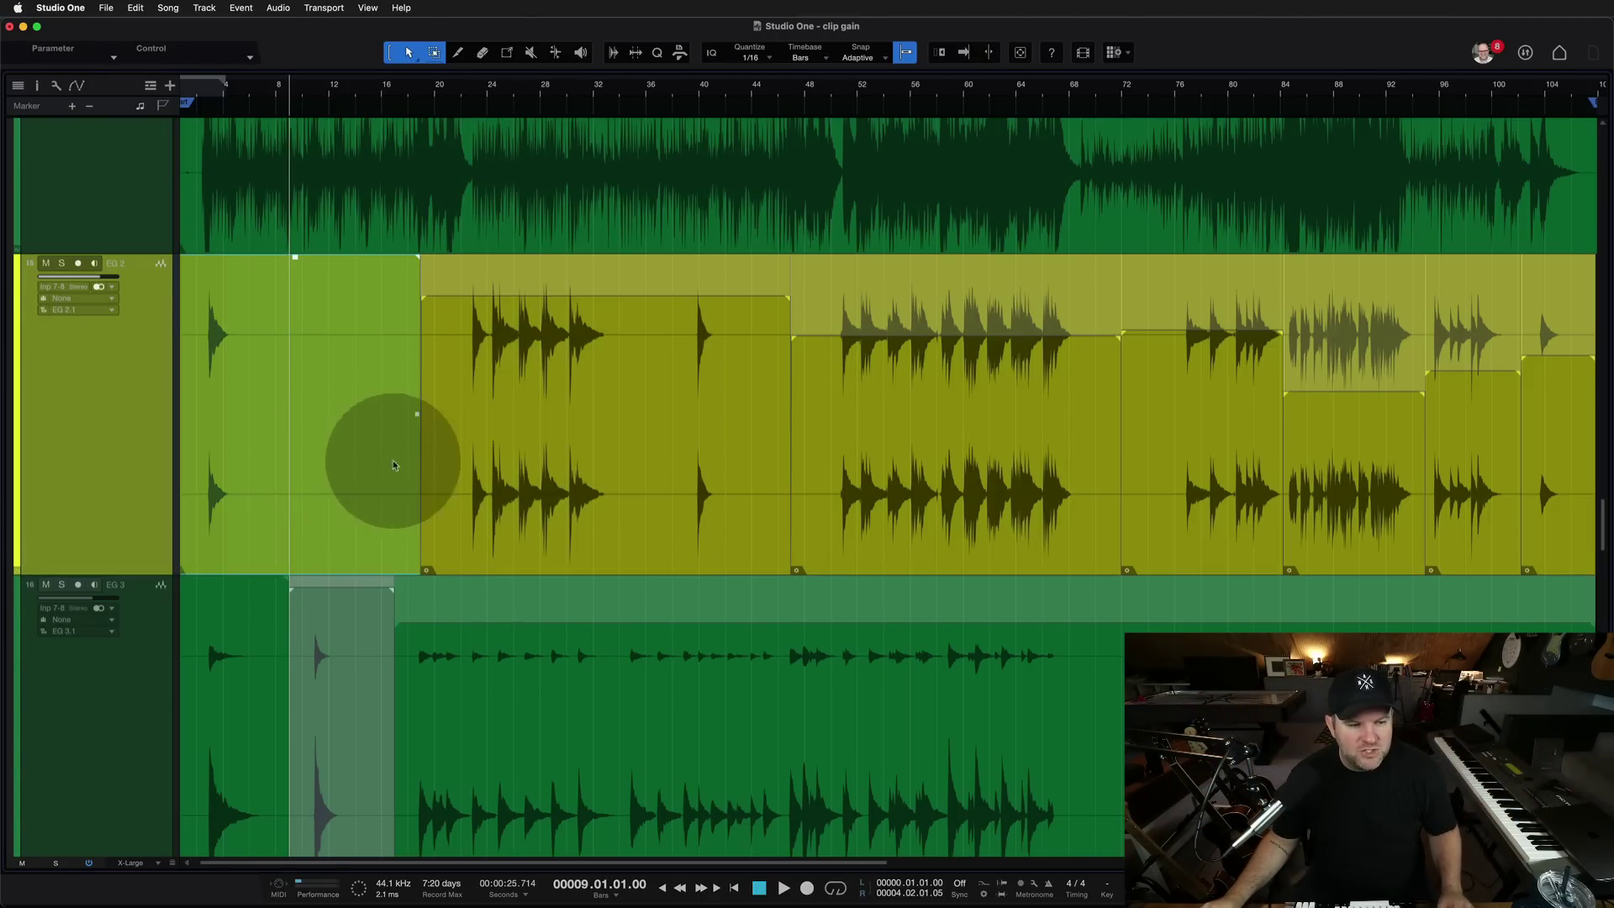
click(565, 468)
click(936, 422)
click(1202, 461)
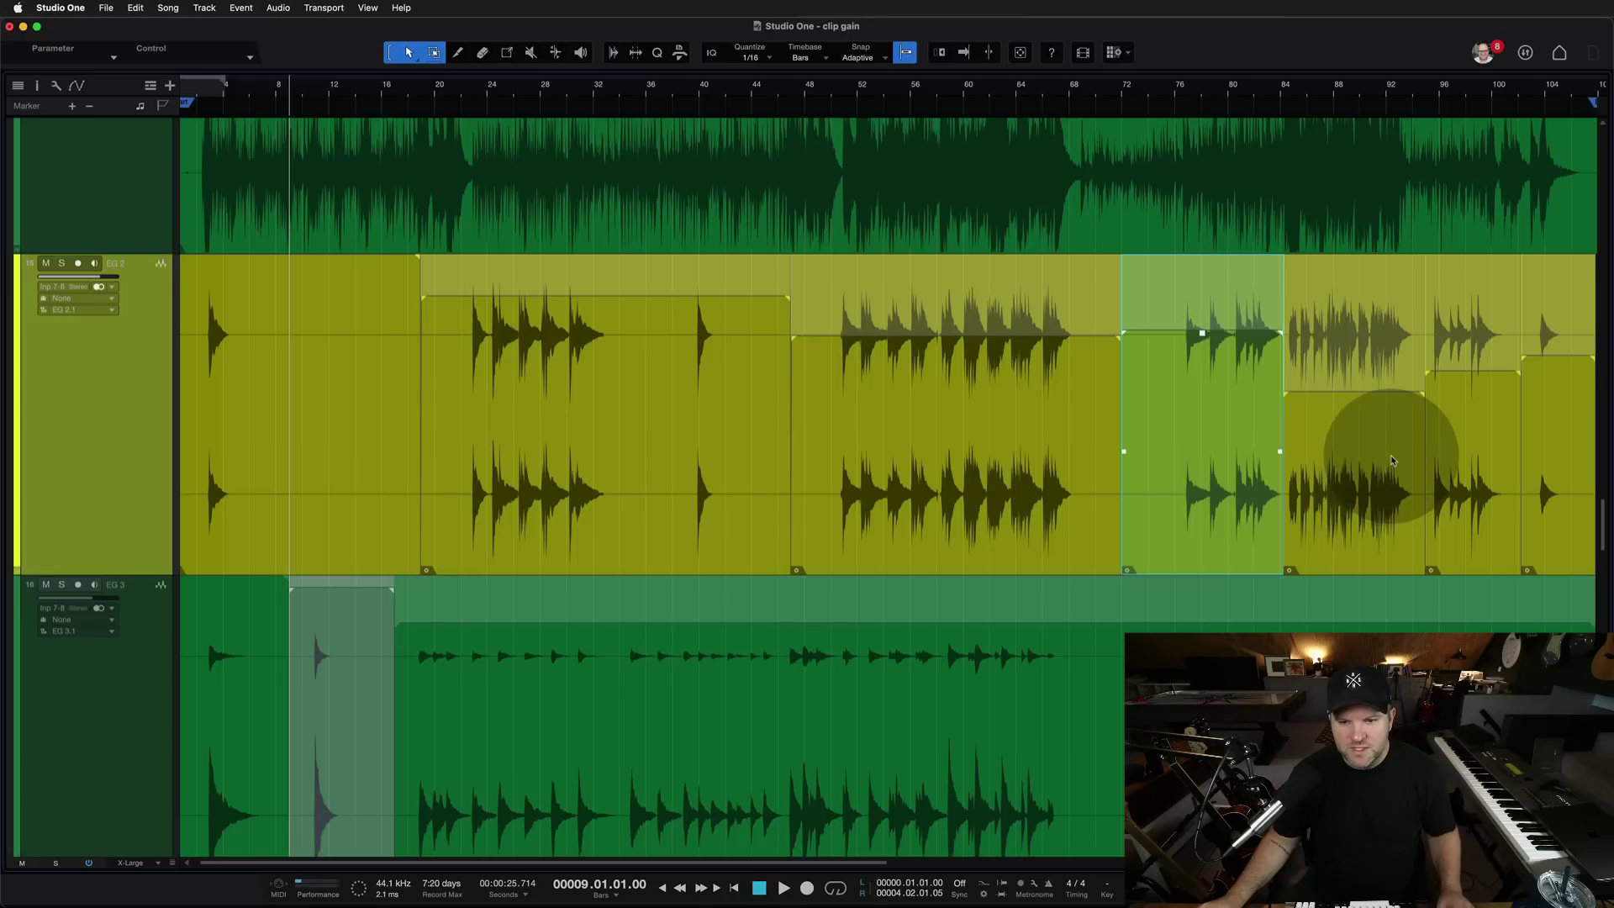
click(1362, 454)
click(1471, 452)
click(1543, 457)
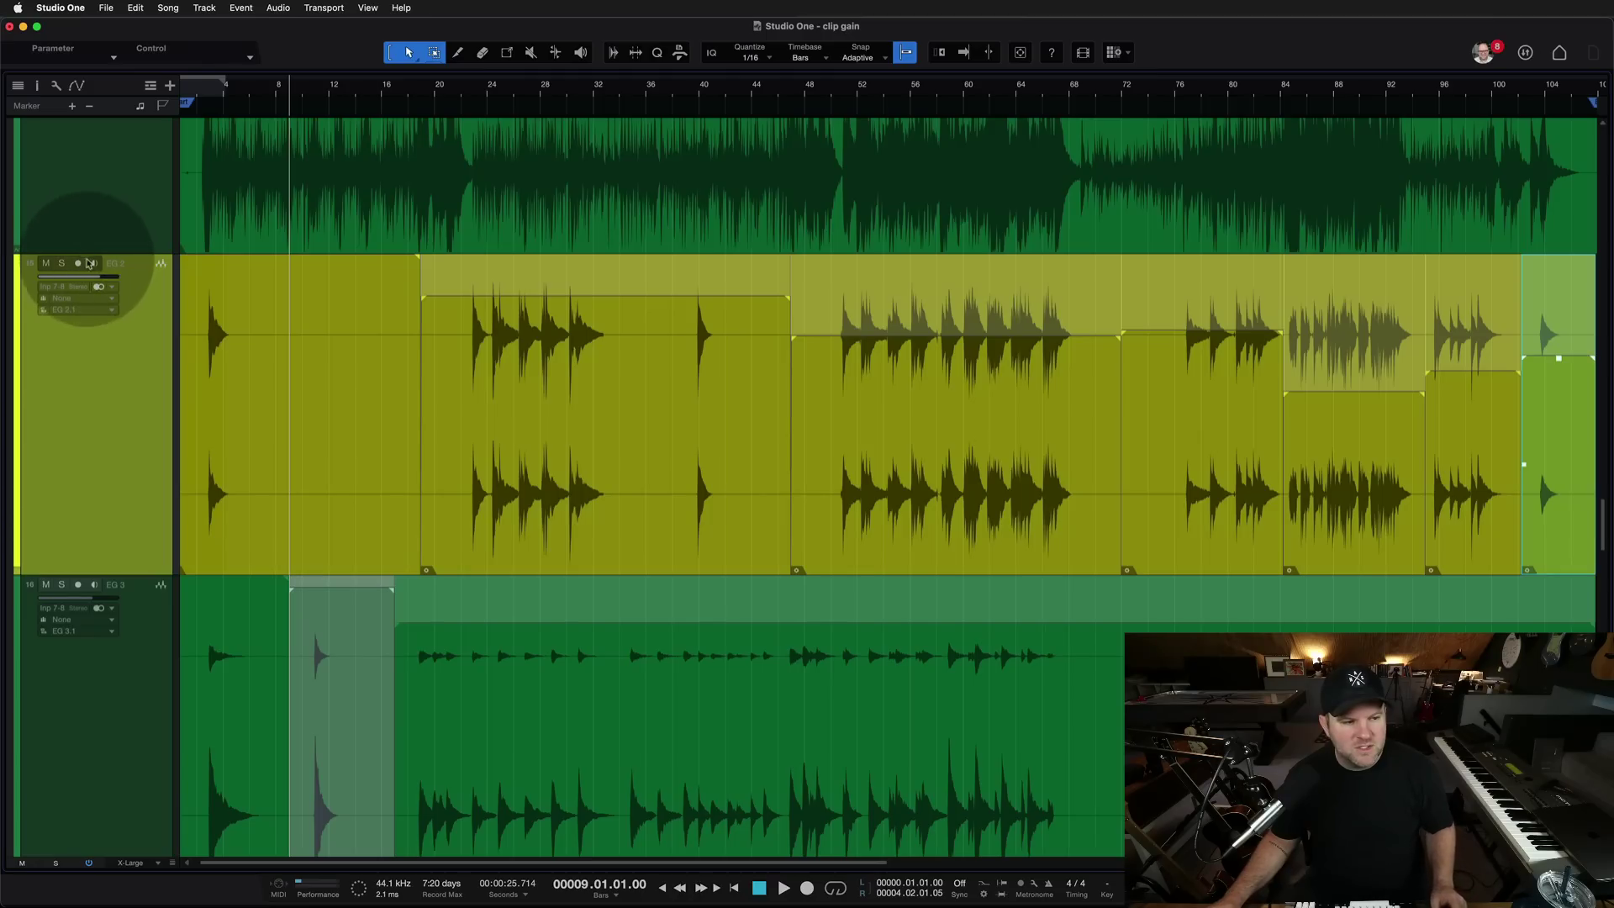
drag(100, 278, 95, 287)
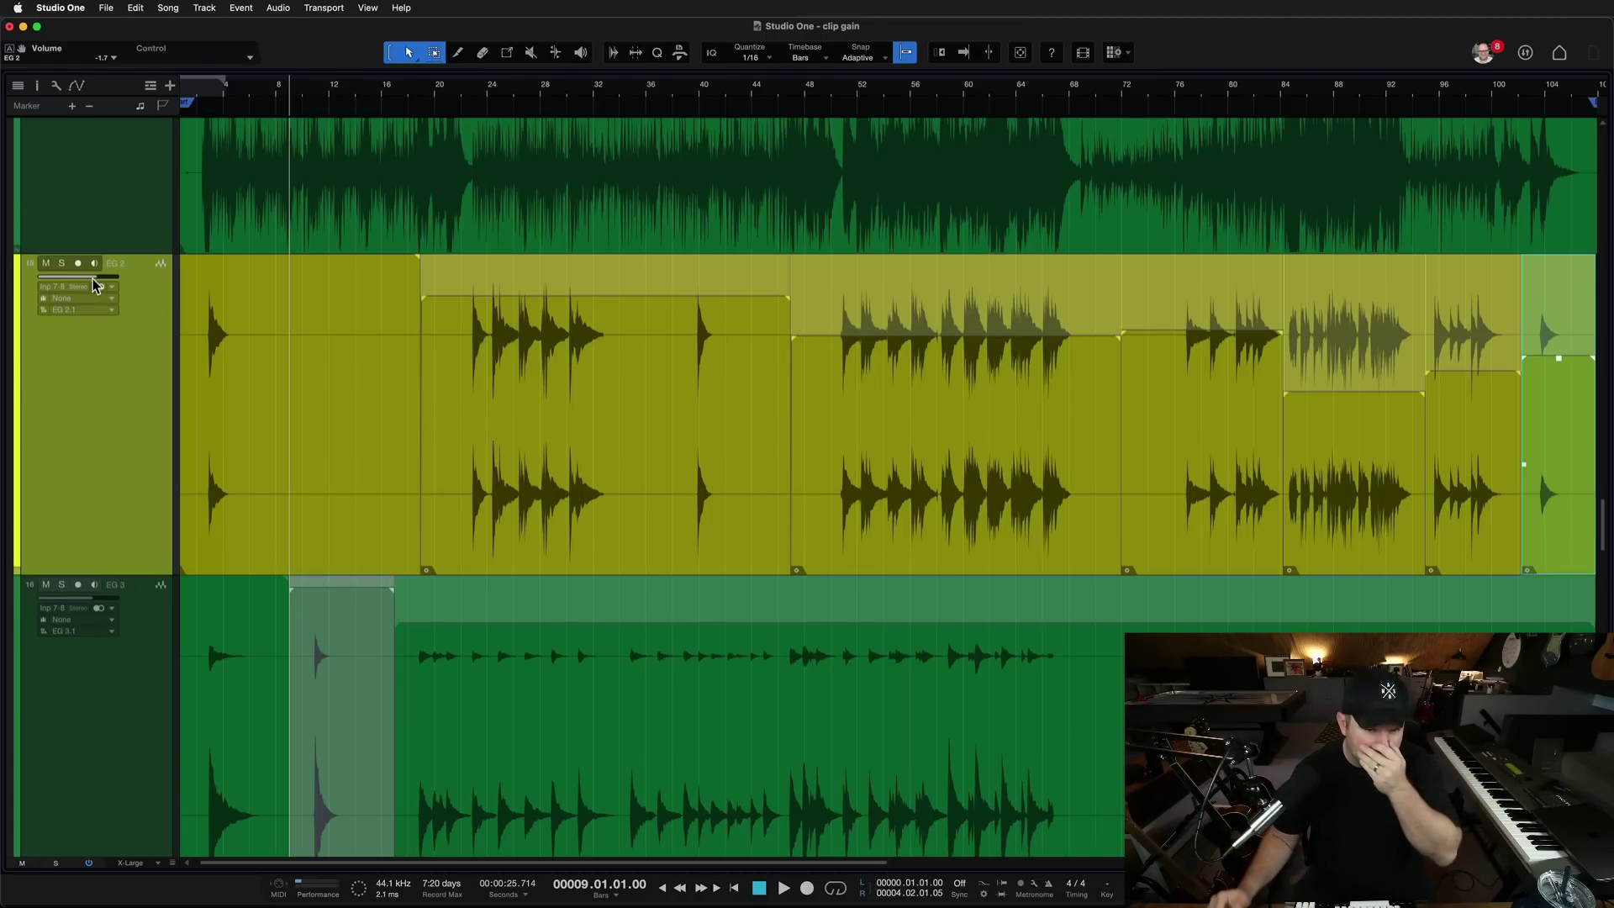
Move the selection between neighbouring EG 2 clips, comparing the gain of the second through fifth clips.
click(627, 432)
key(Left)
key(Right)
key(Right)
key(Right)
key(Right)
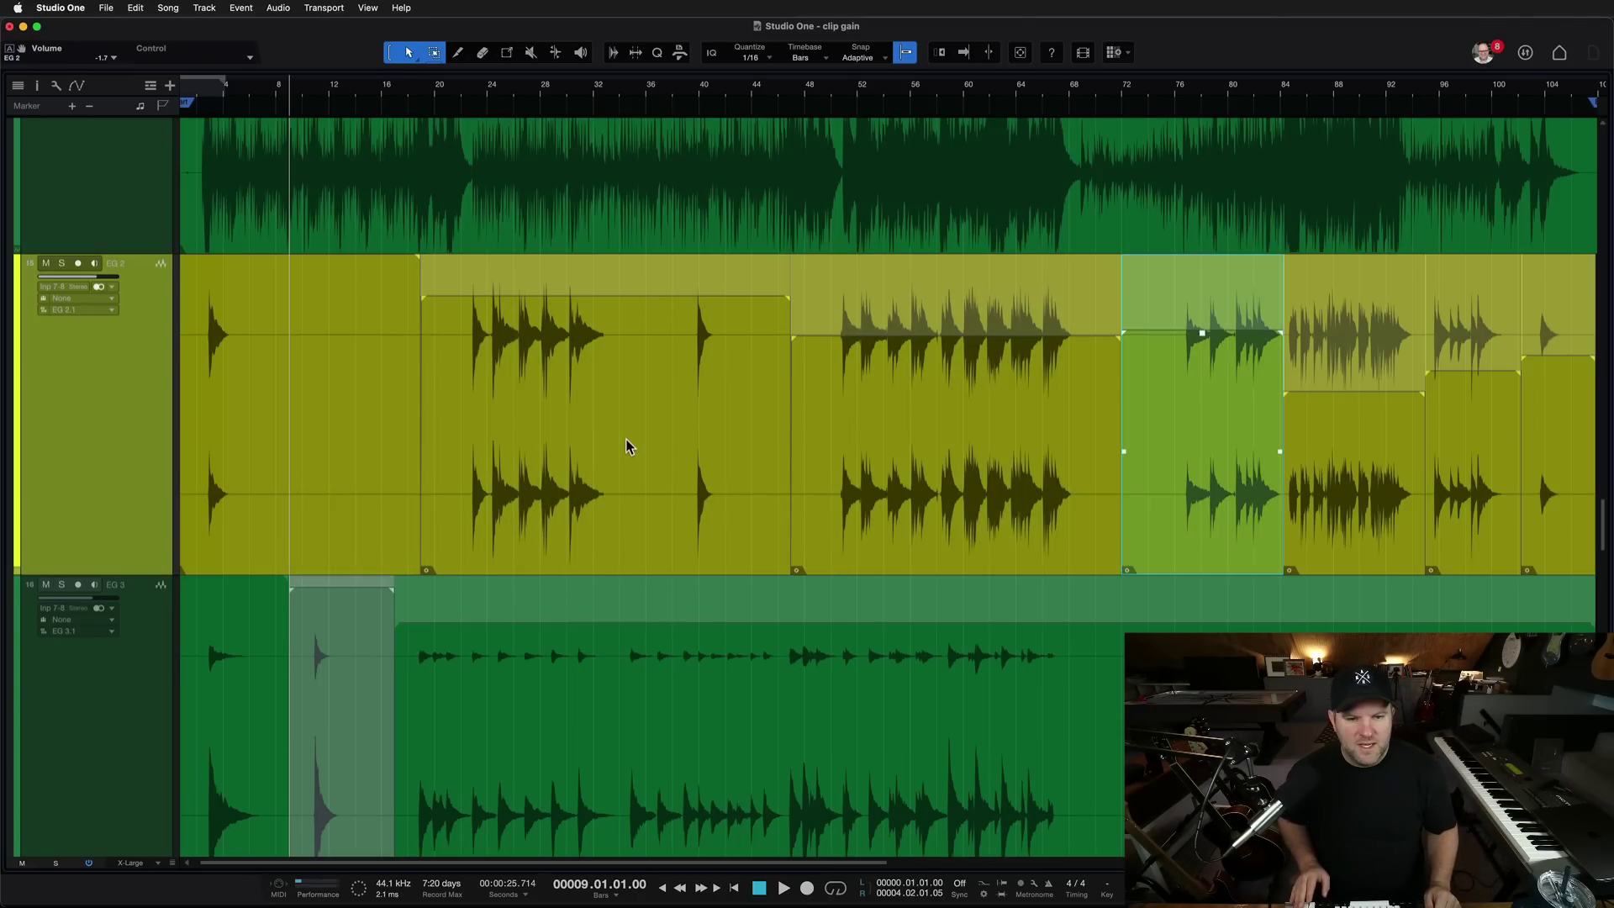
key(Right)
key(Left)
key(Left)
key(Left)
key(Left)
key(Right)
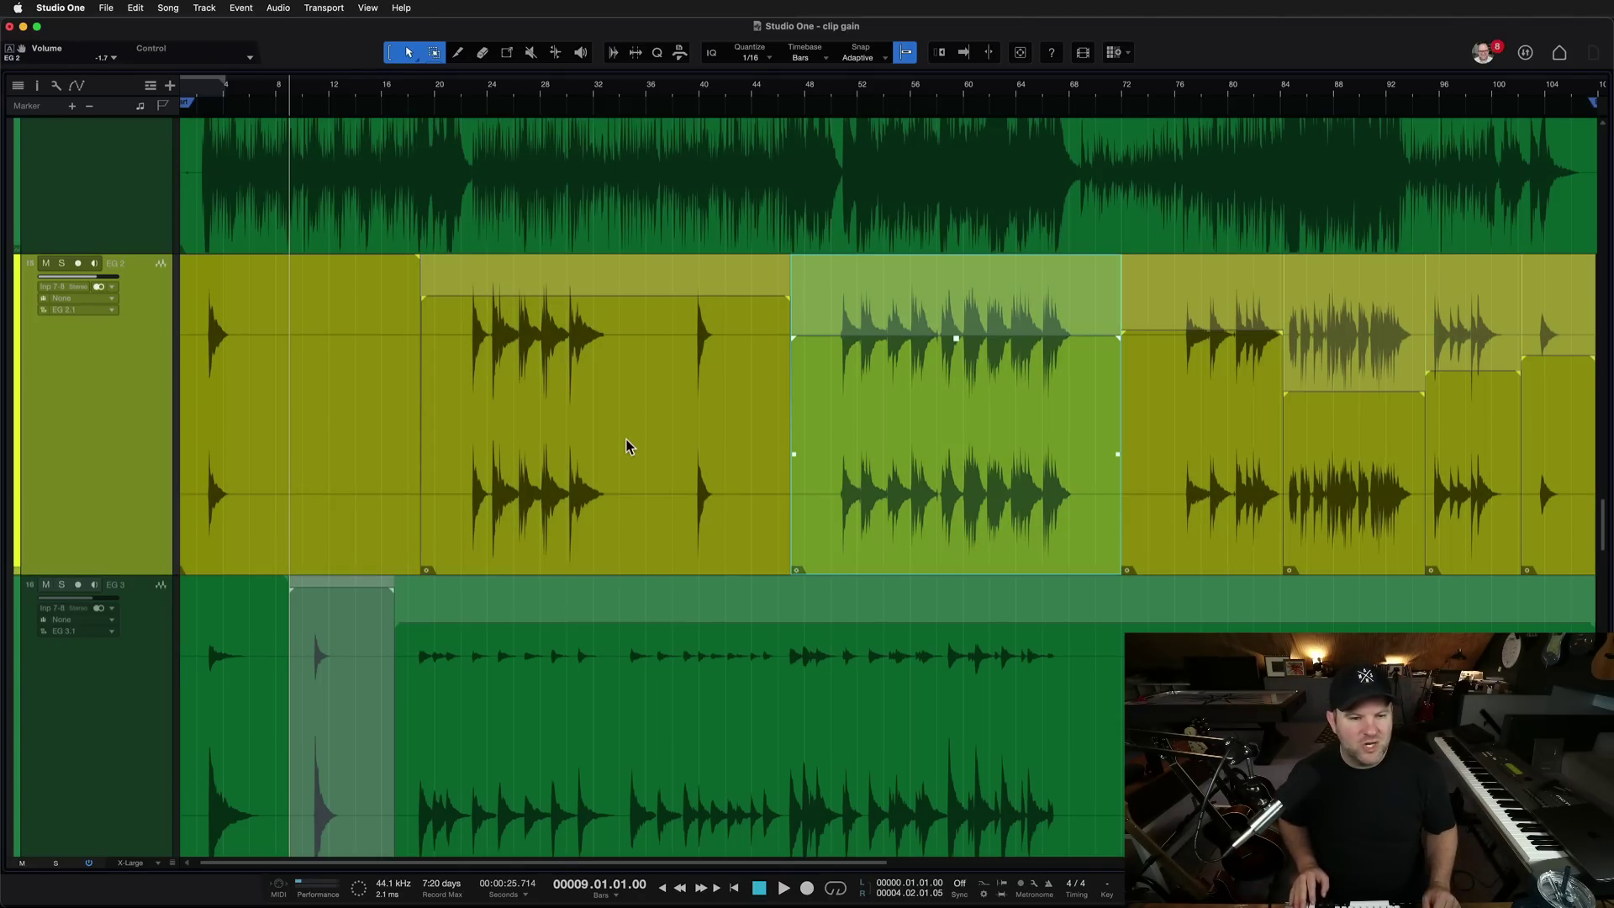
Slightly lower the clip gain of the third EG 2 clip, which starts near bar 47.
key(Right)
key(Right)
key(Left)
key(Left)
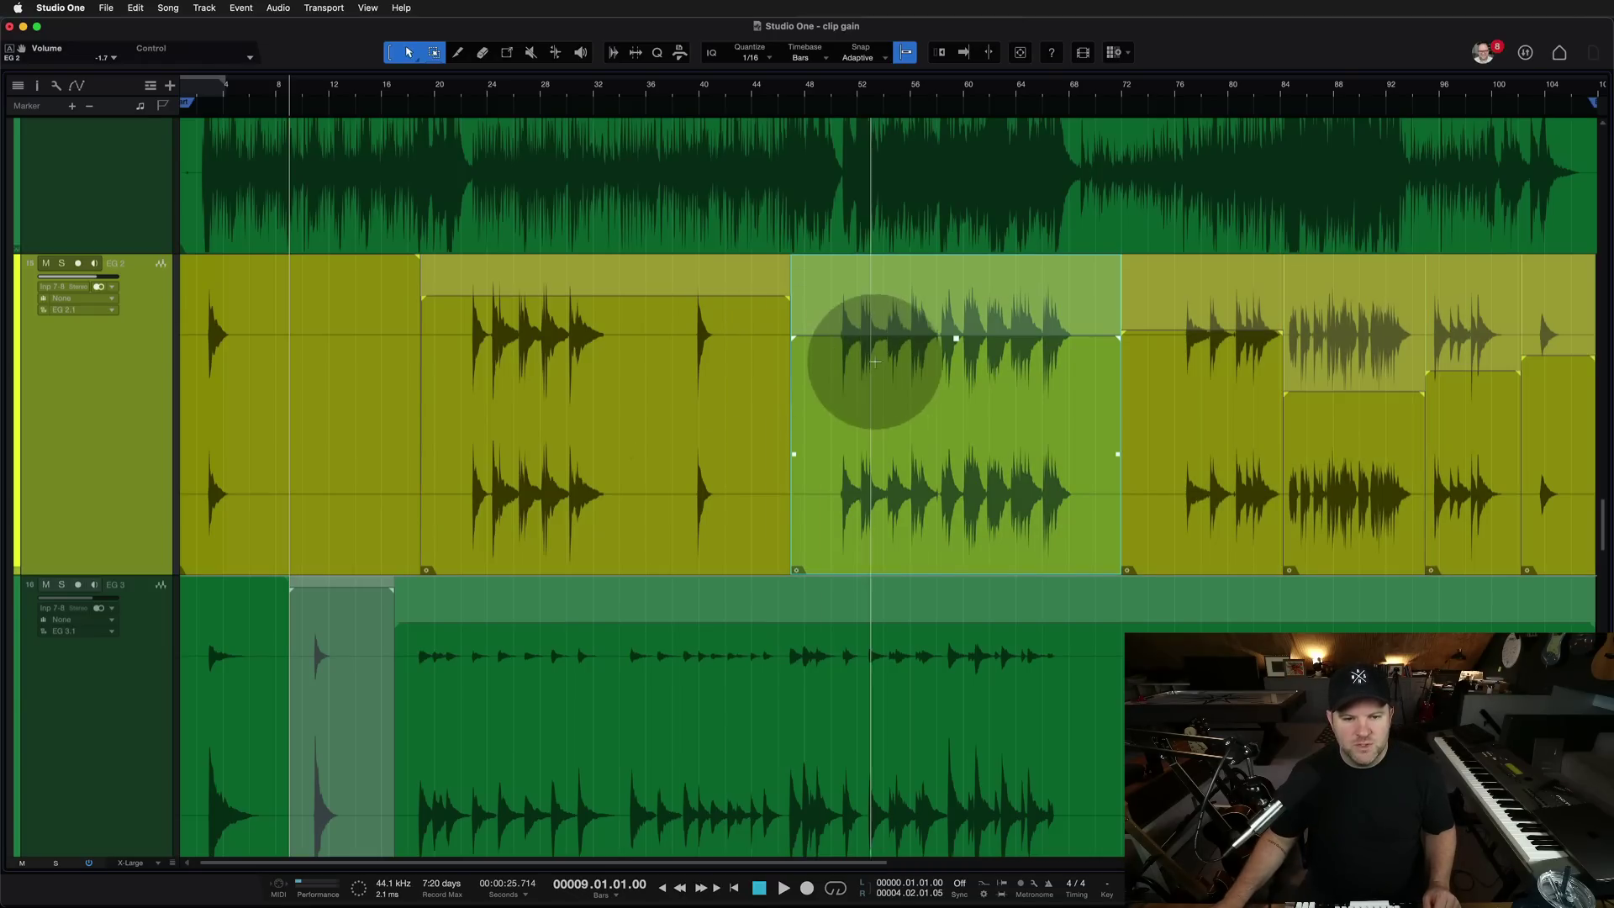
drag(956, 351, 965, 360)
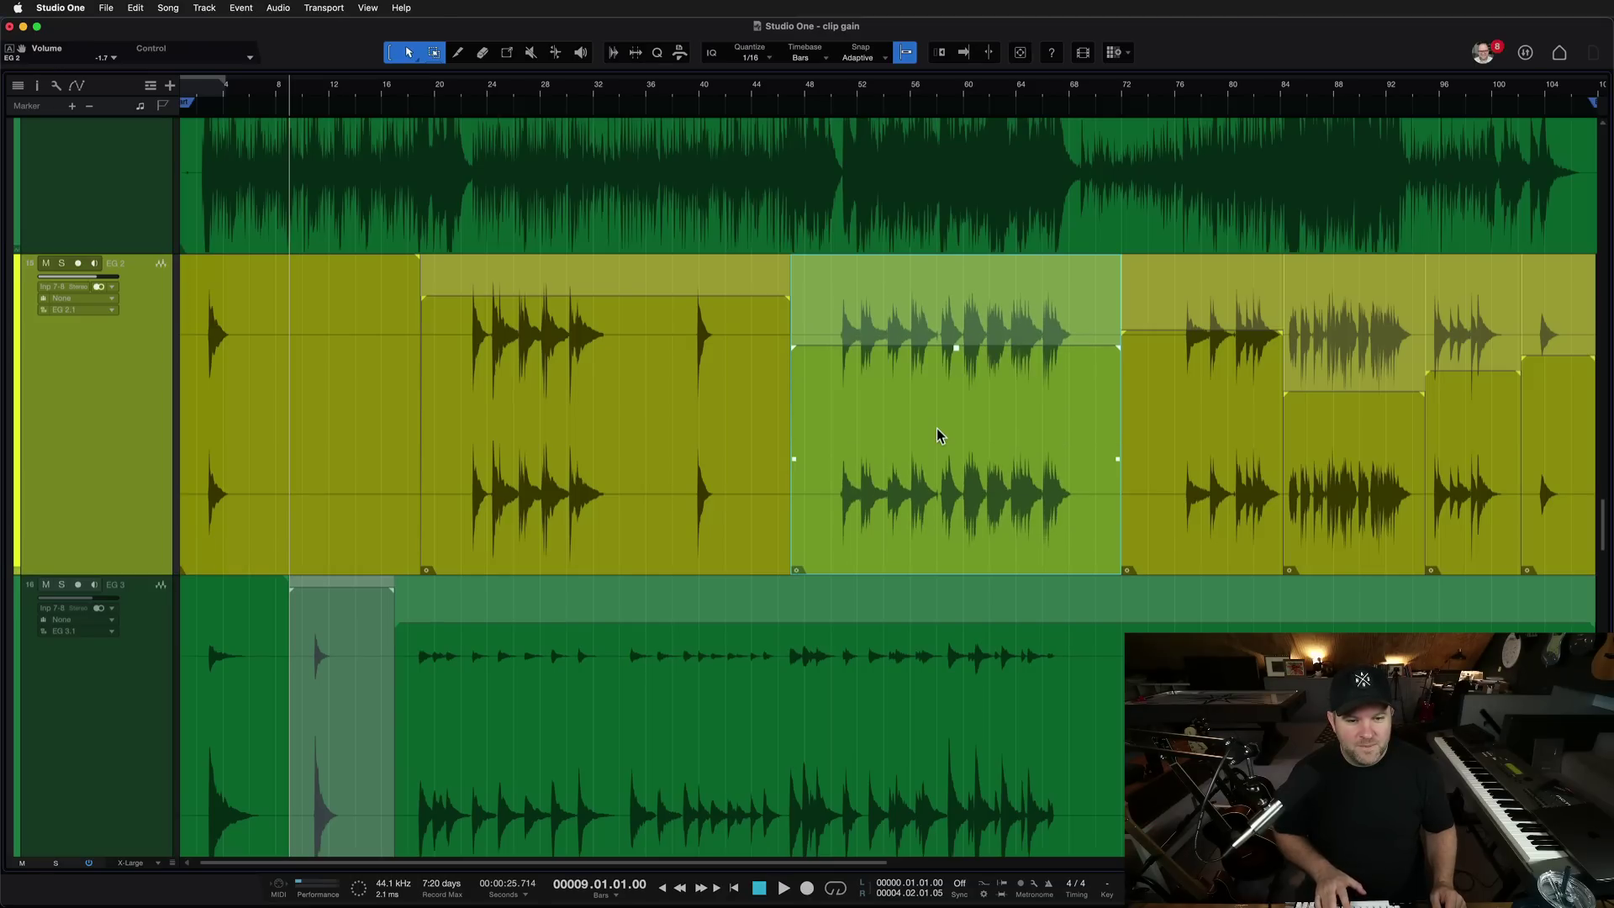
Search the keyboard shortcut preferences for "+3" and inspect the key assigned to the Increase Volume +3dB macro.
key(super+comma)
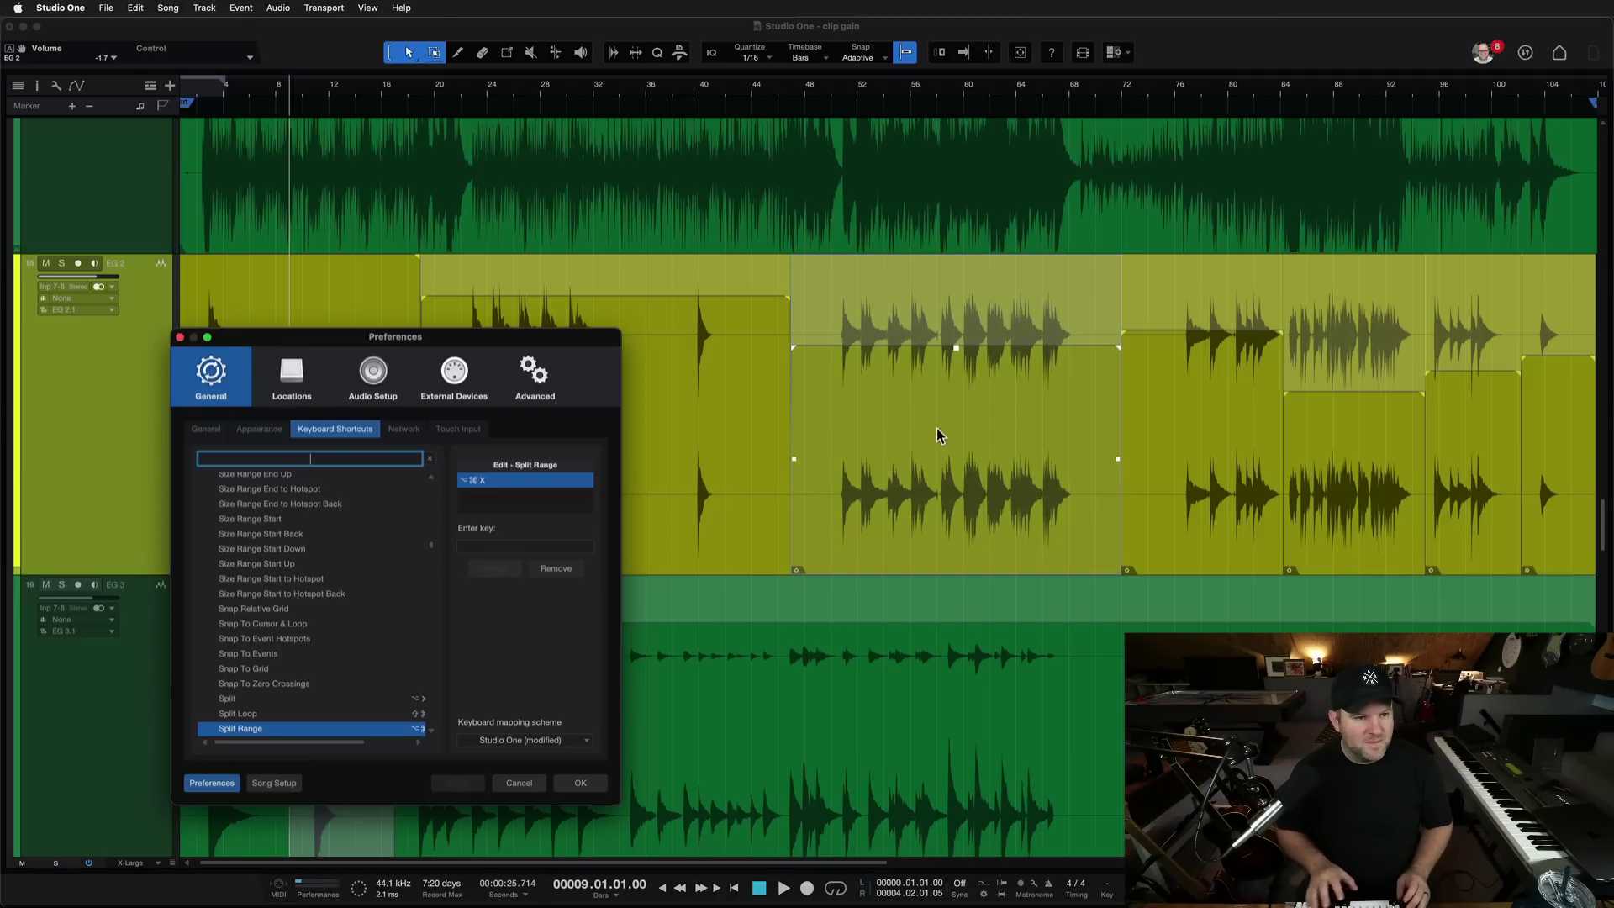
click(887, 433)
drag(207, 395, 232, 171)
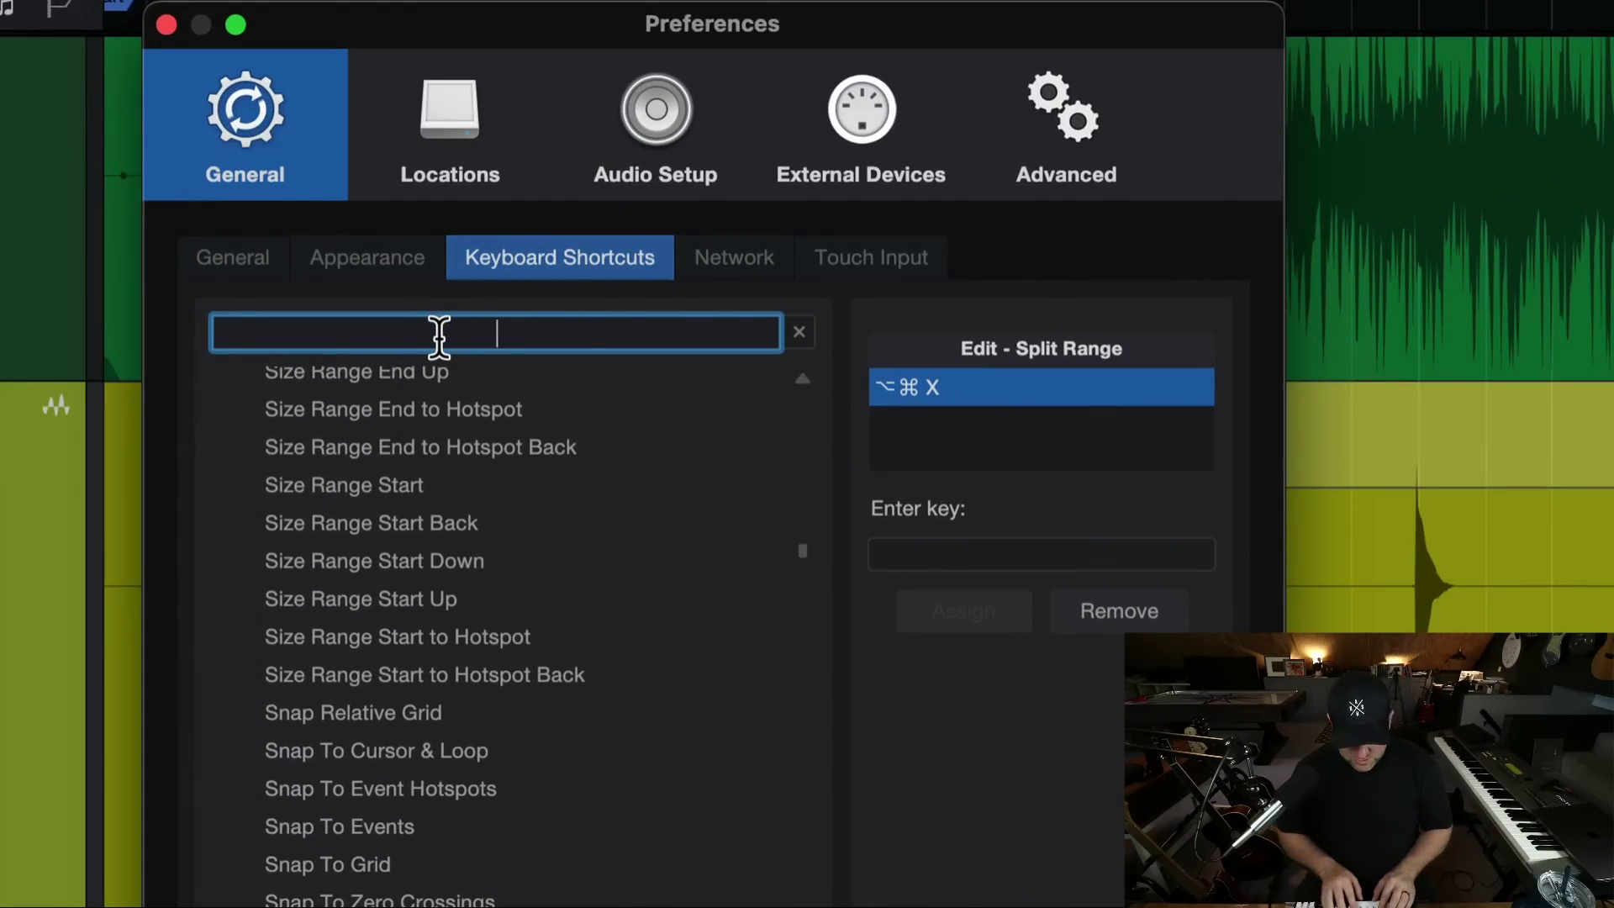
text(+3)
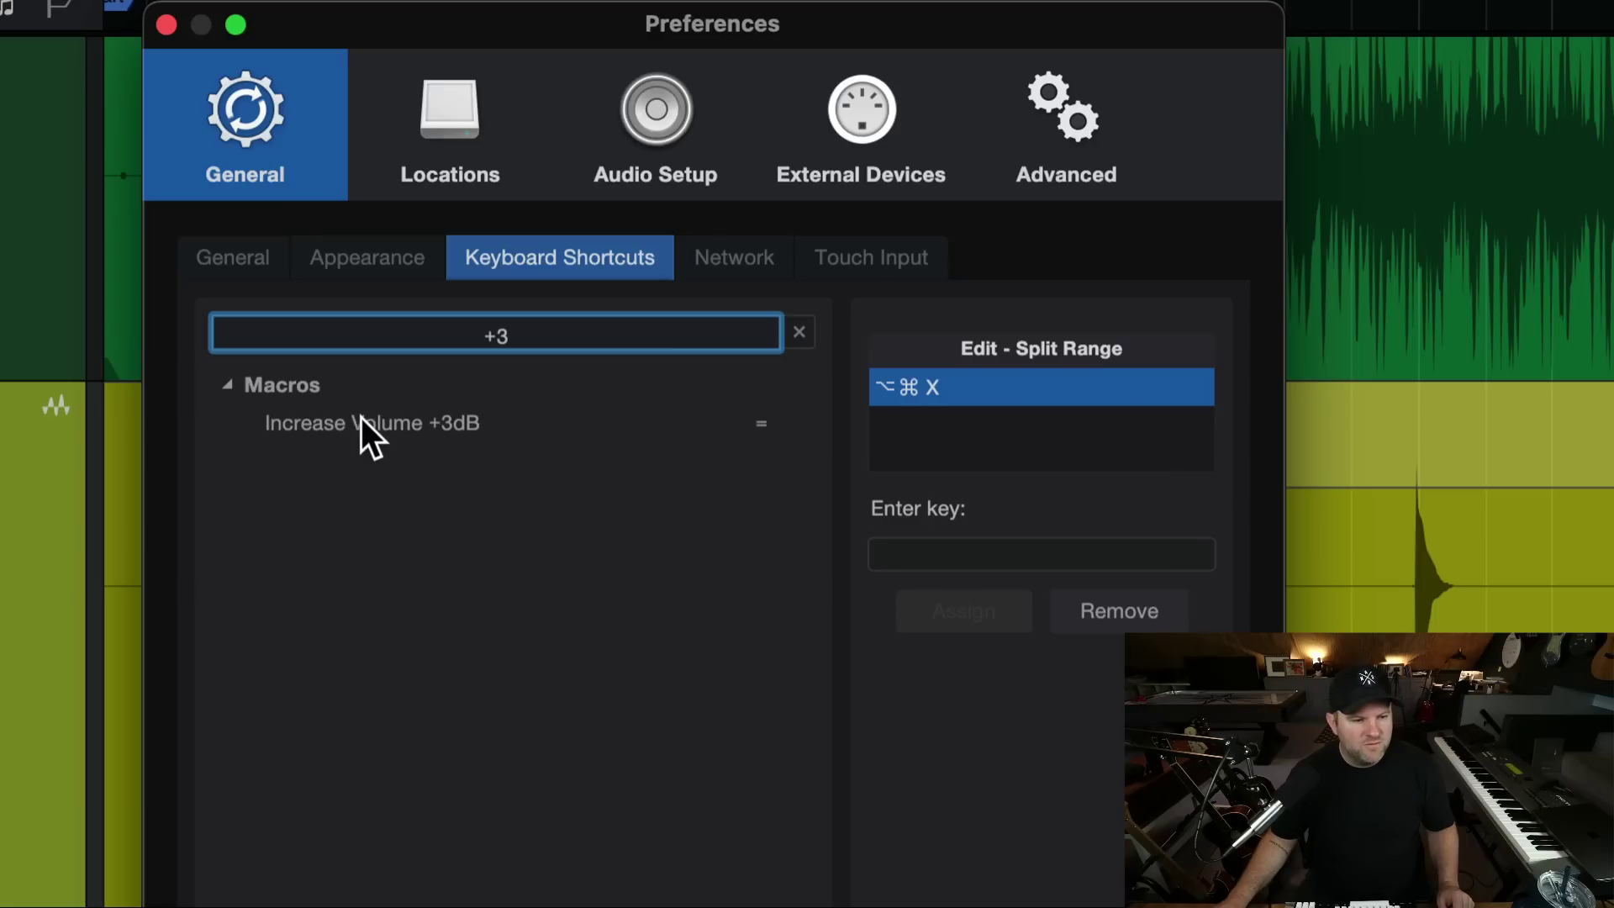
click(442, 432)
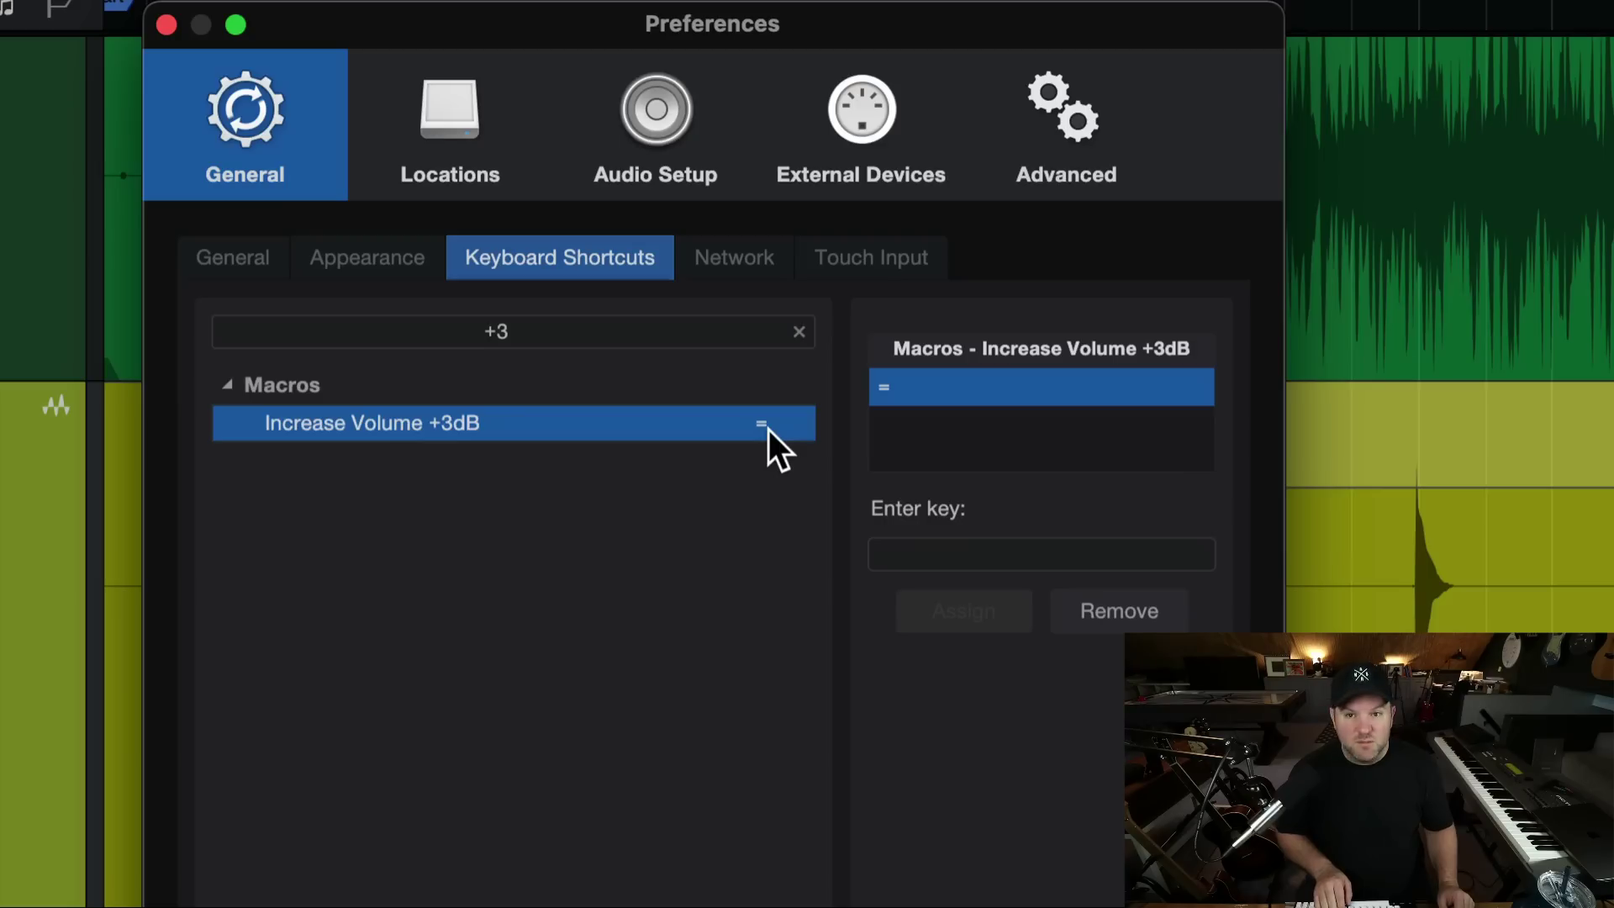
Search the shortcuts for "-3", inspect the key of the Decrease Volume -3dB macro, and close the preferences.
click(508, 334)
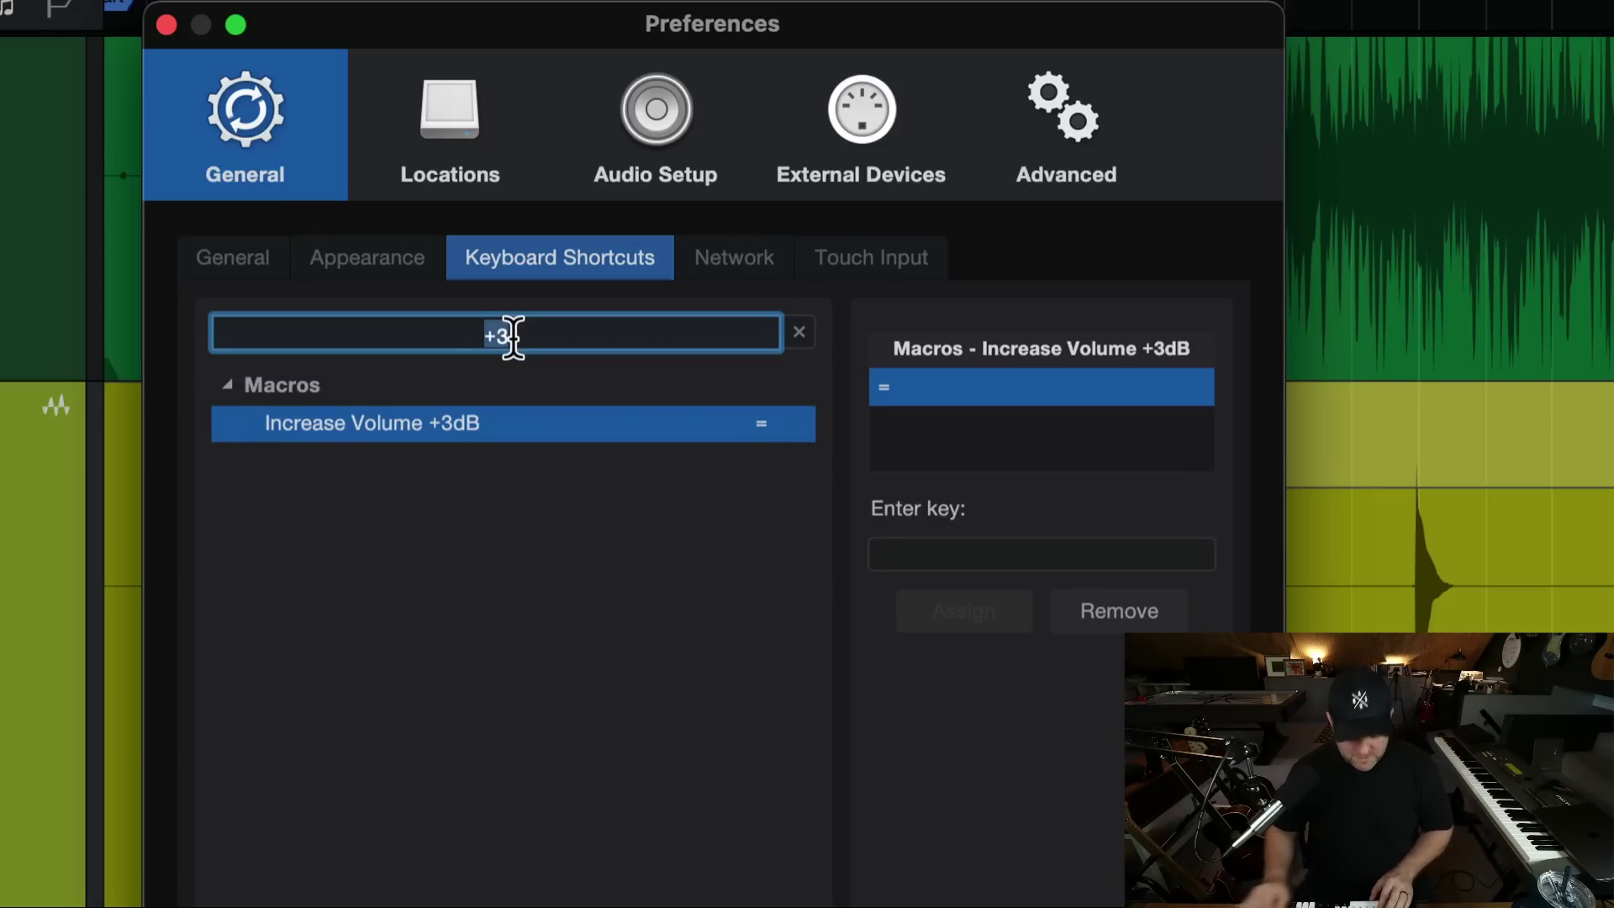
text(-3)
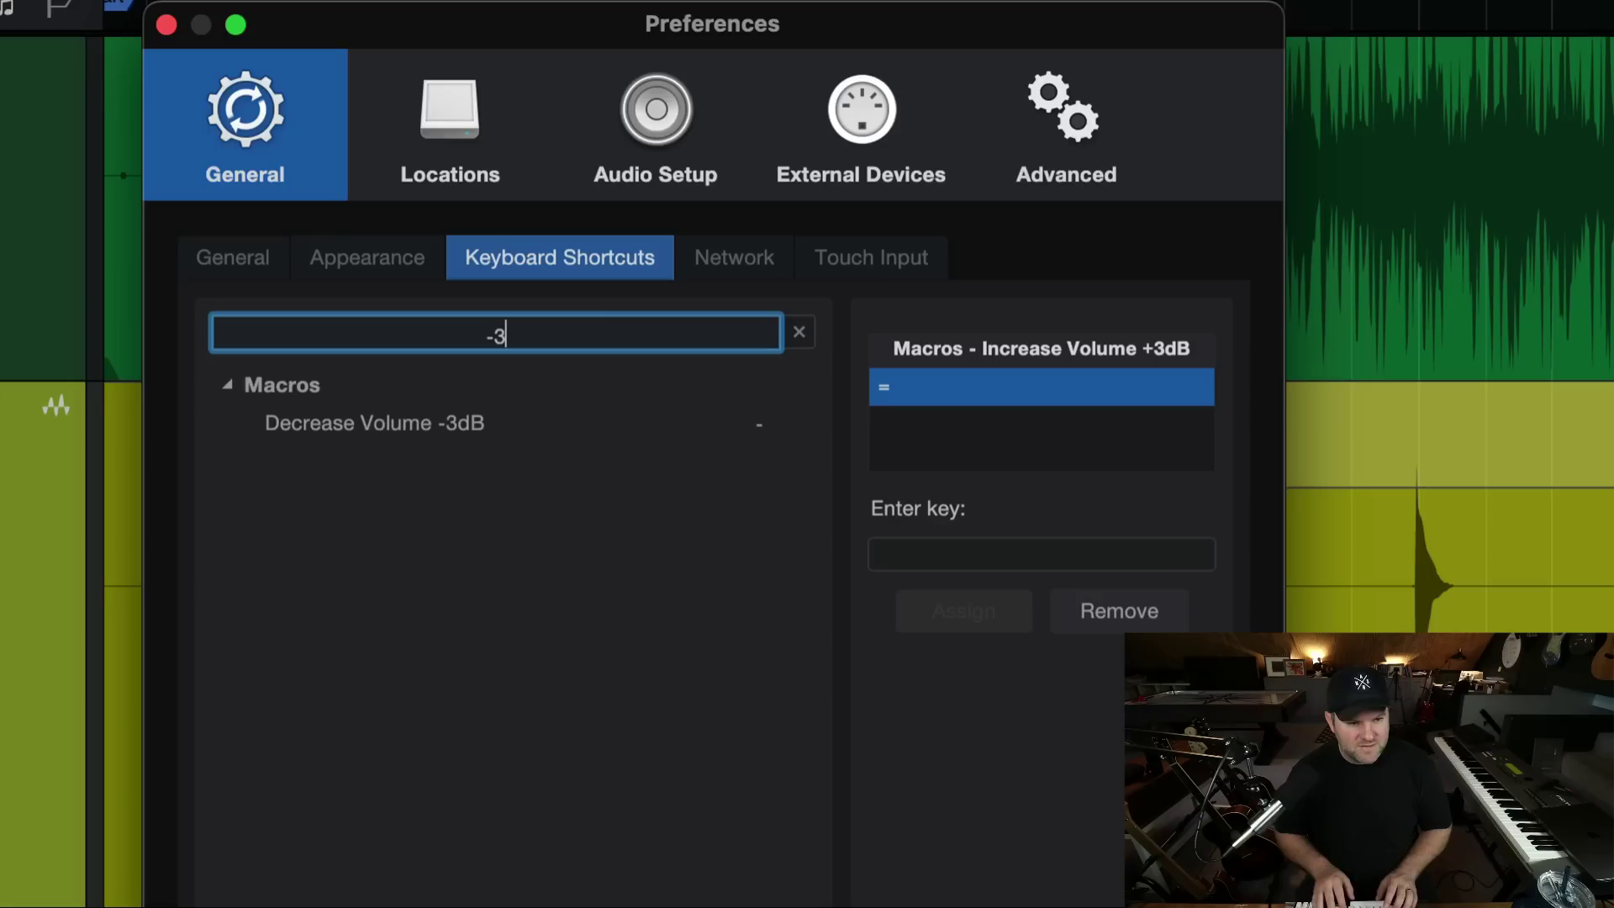
click(467, 441)
click(468, 436)
key(Escape)
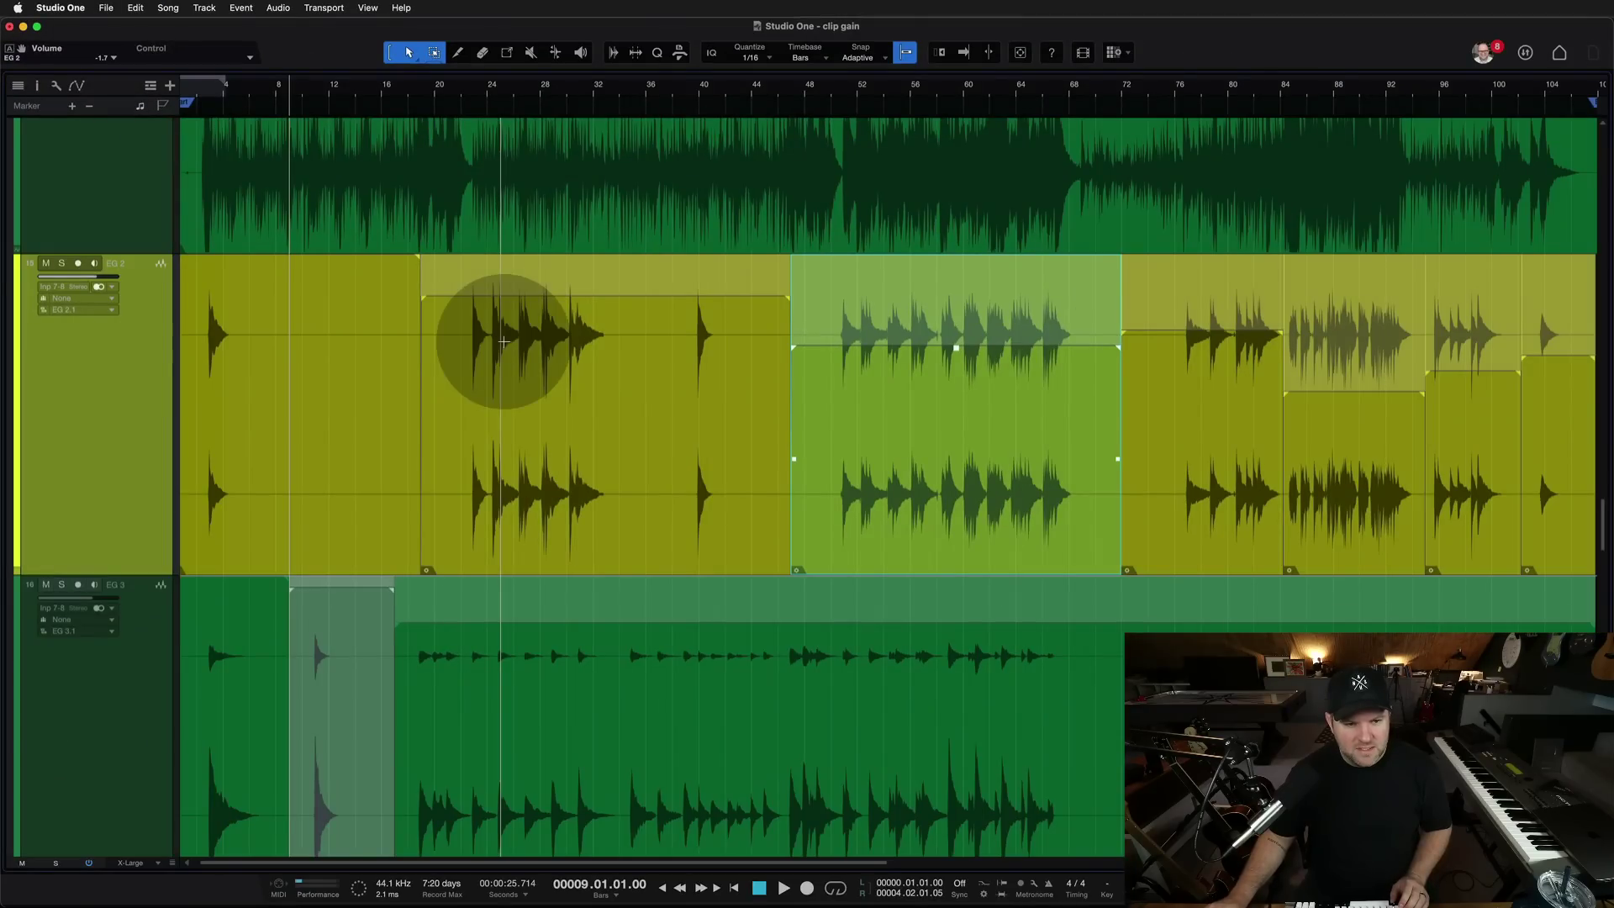
Alternately lower and raise the third EG 2 clip's gain in 3 dB steps using the volume macros.
key(minus)
key(equal)
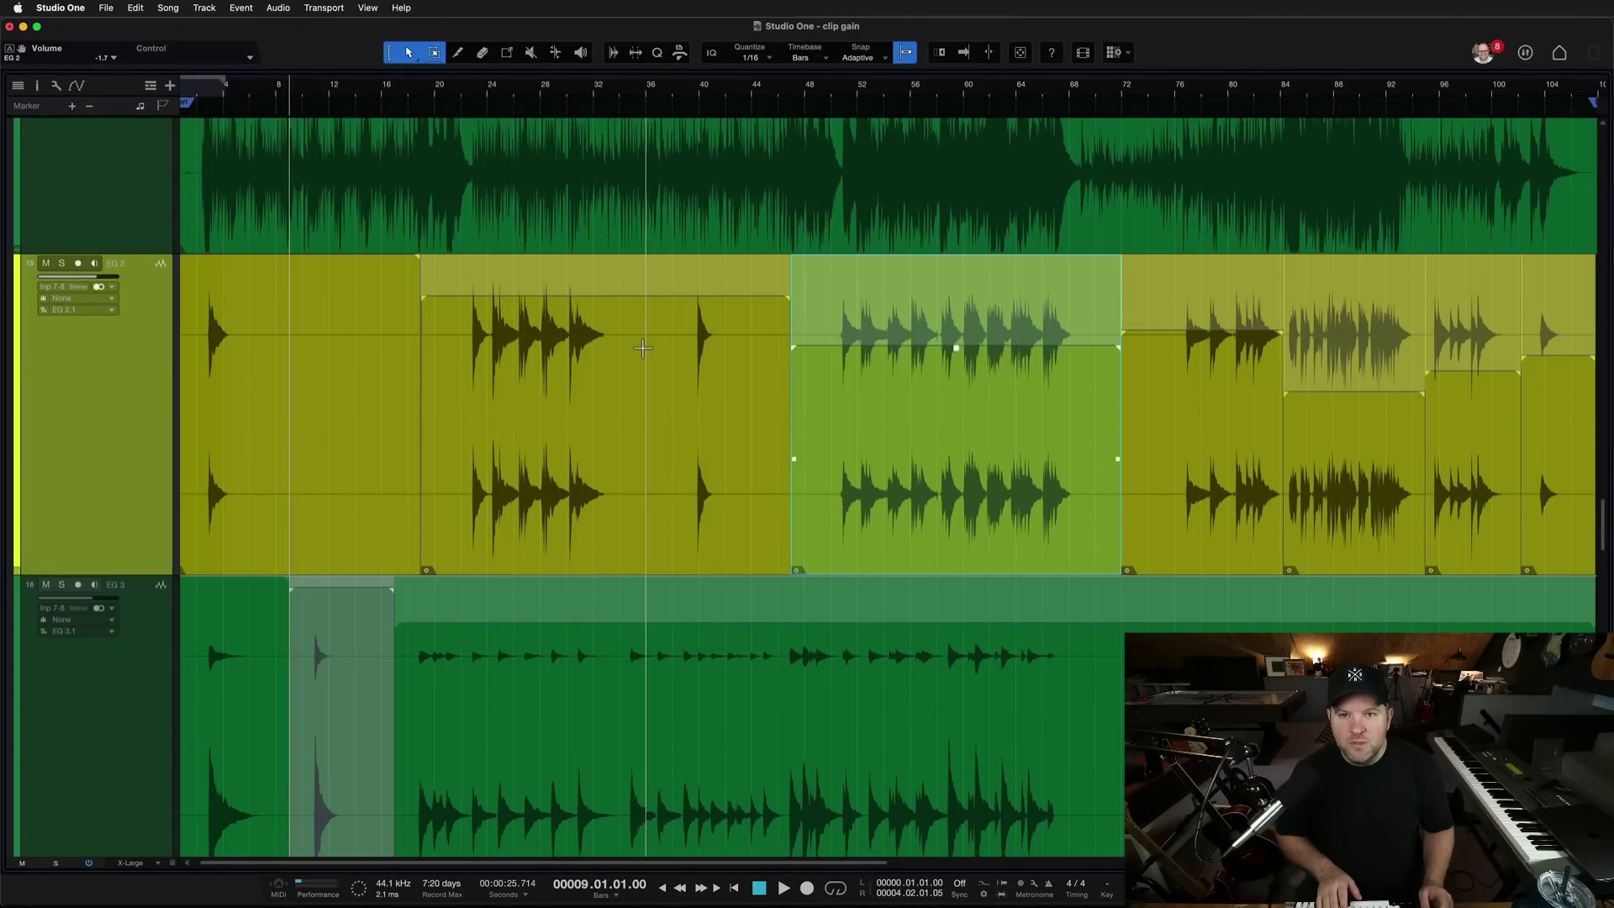
key(minus)
key(equal)
key(minus)
key(plus)
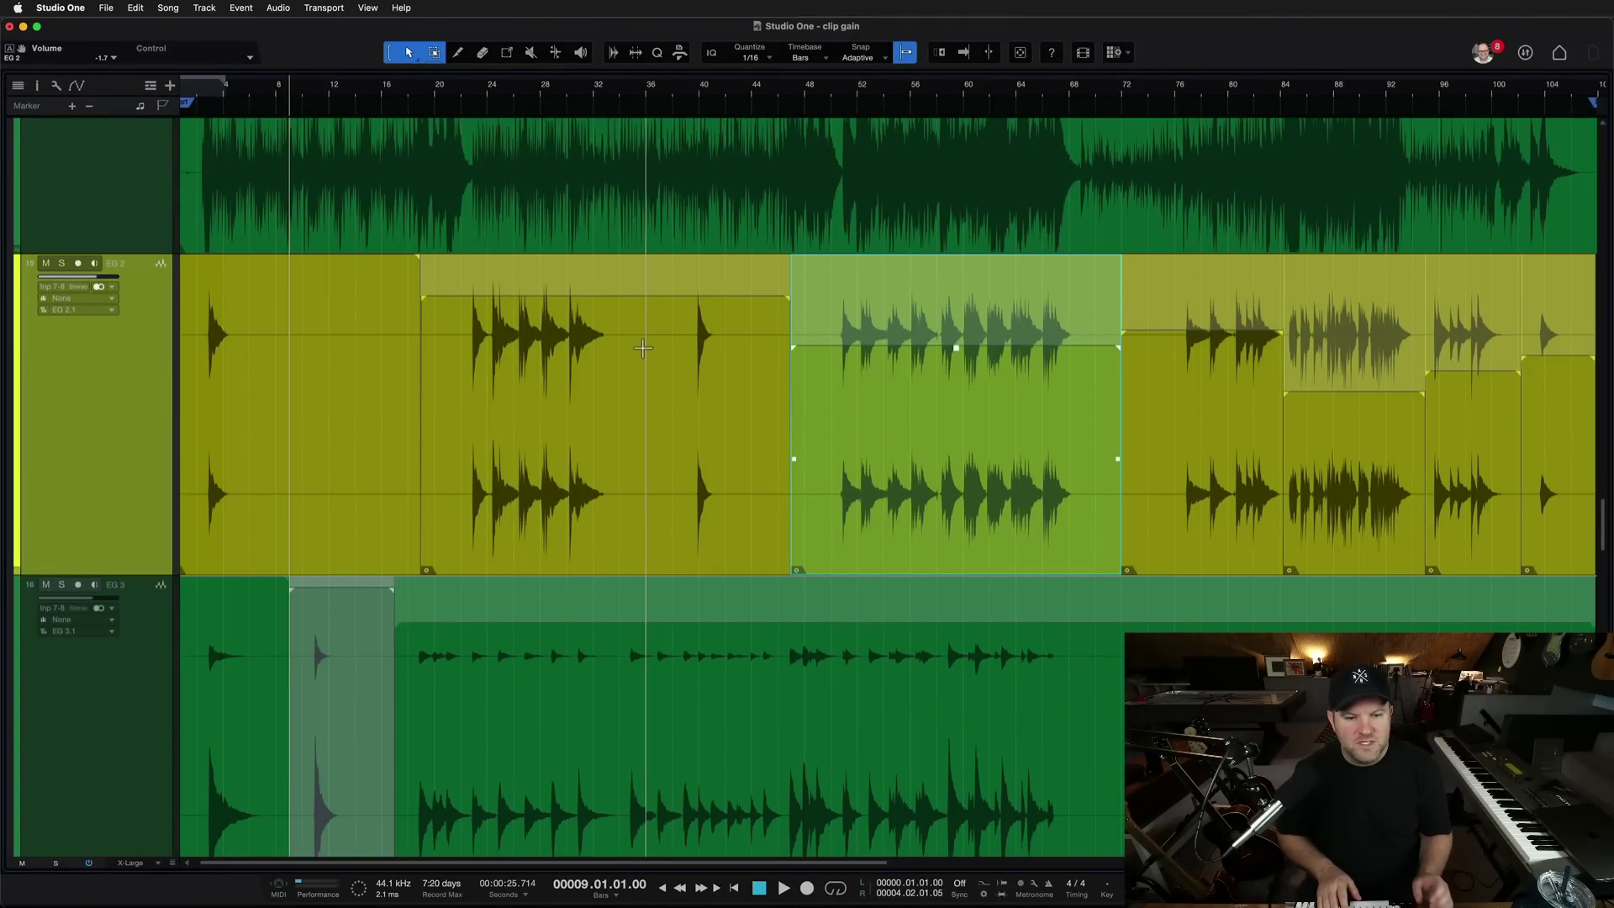
key(minus)
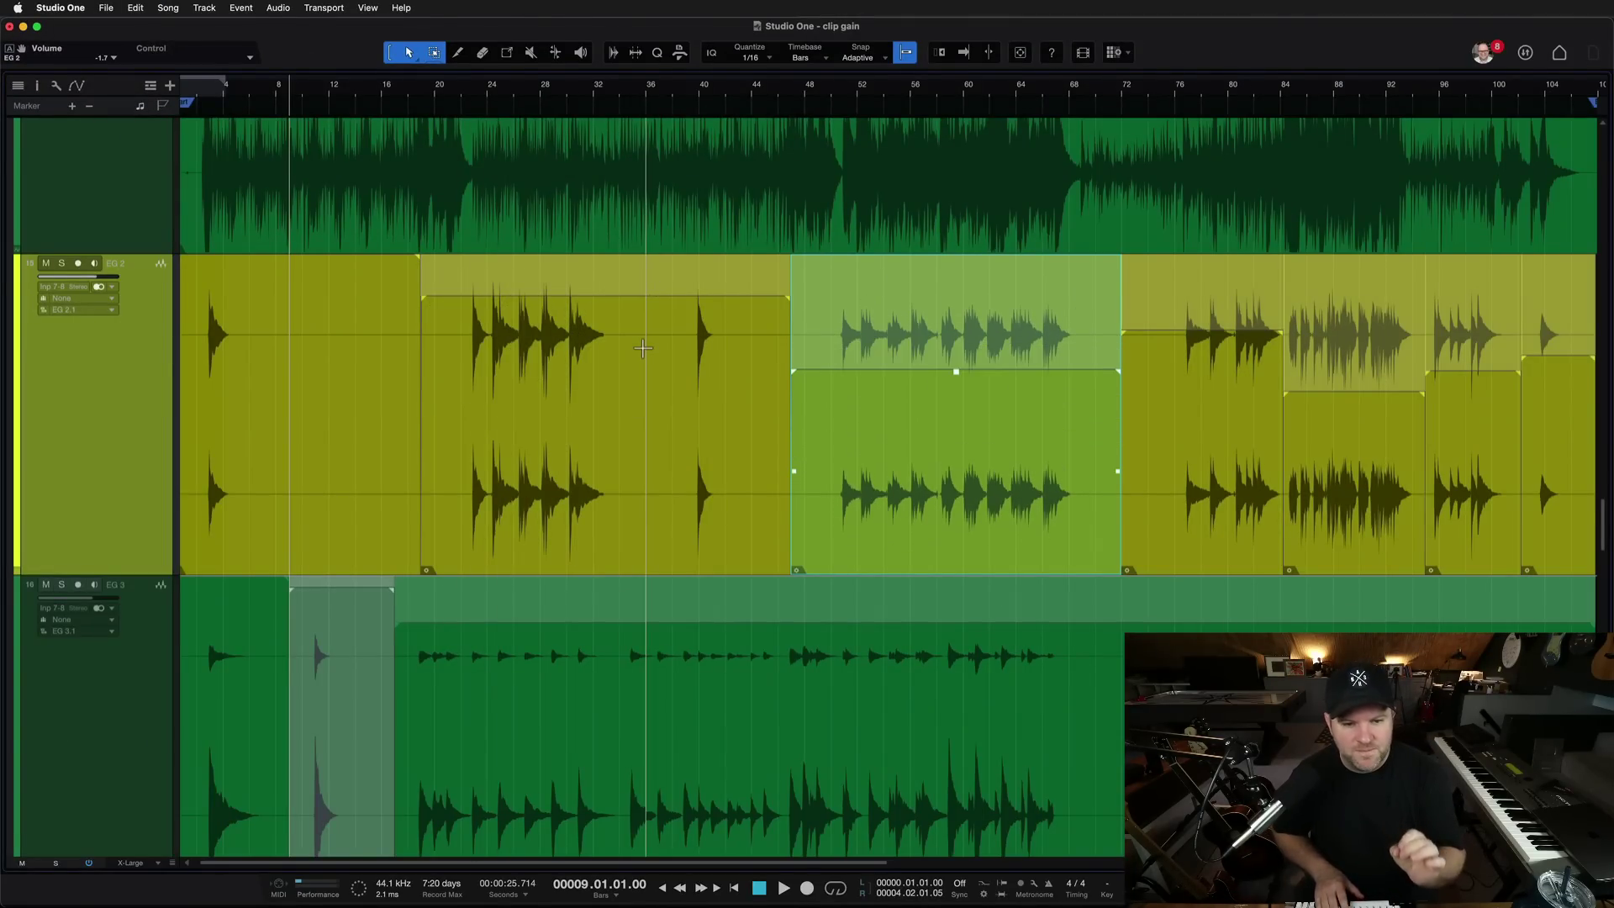
key(plus)
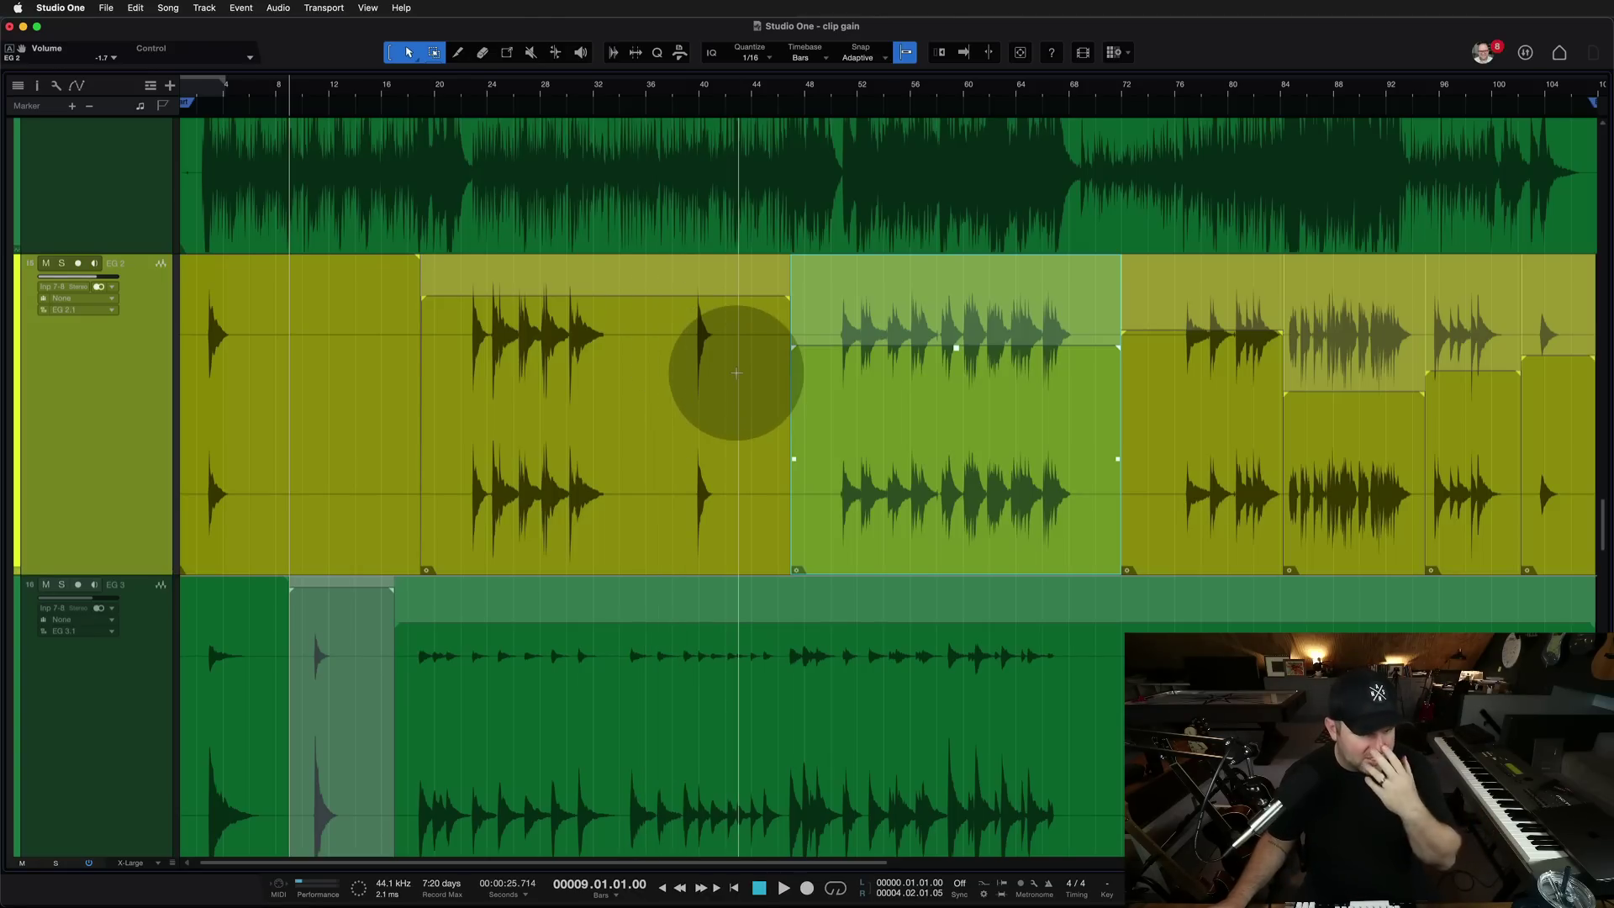
Fine-tune the third EG 2 clip's gain down to about -11.8 dB.
drag(959, 357, 963, 359)
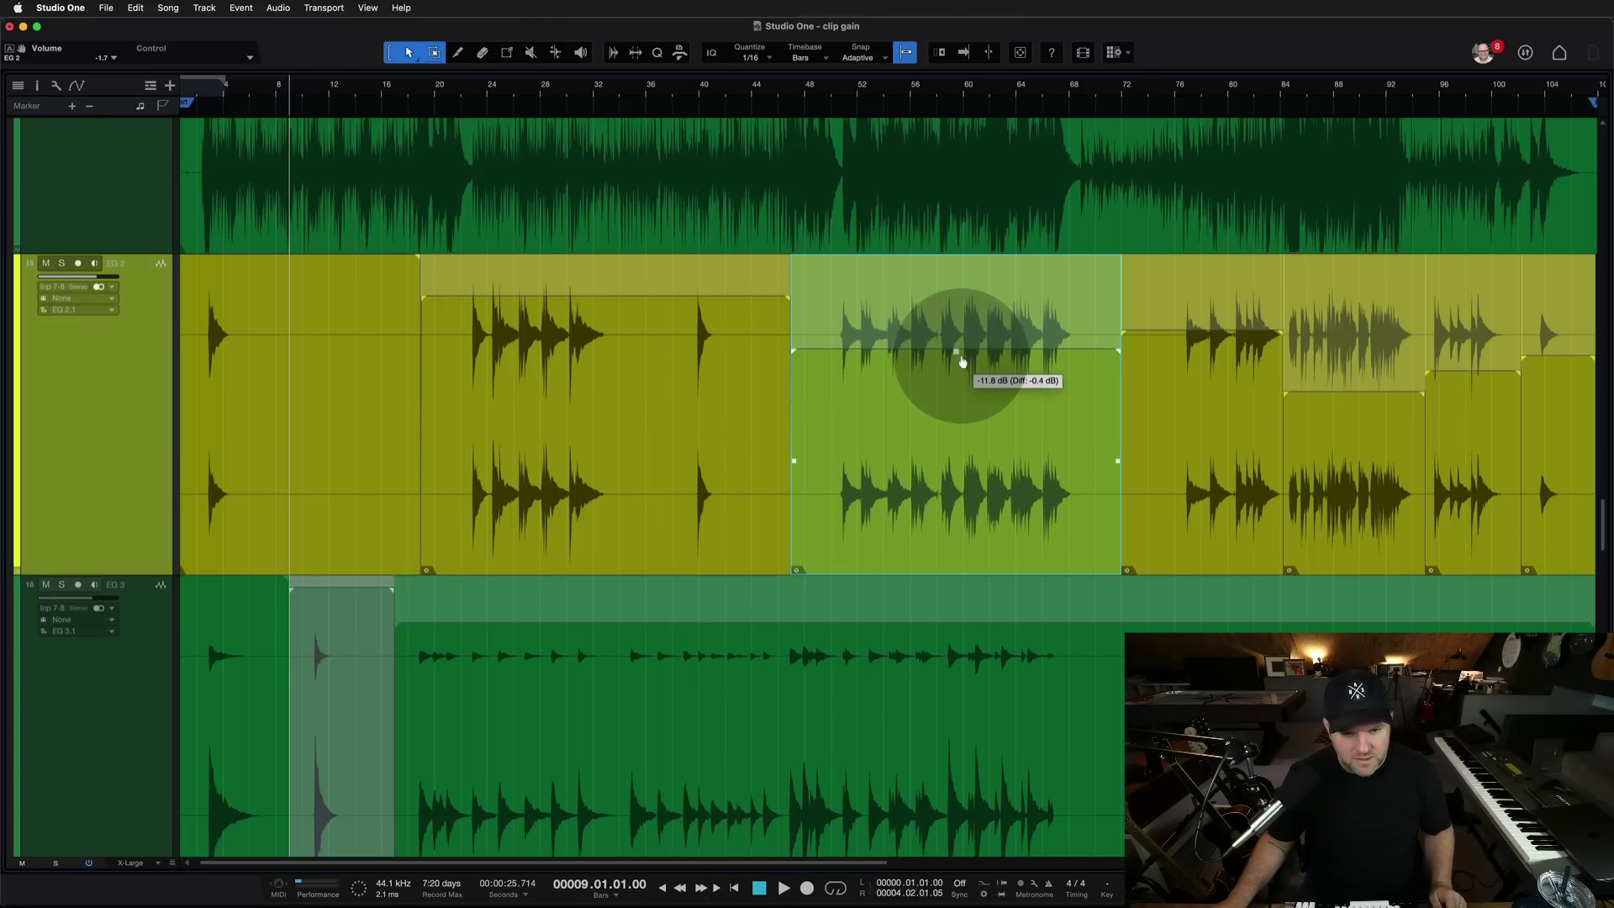
click(714, 461)
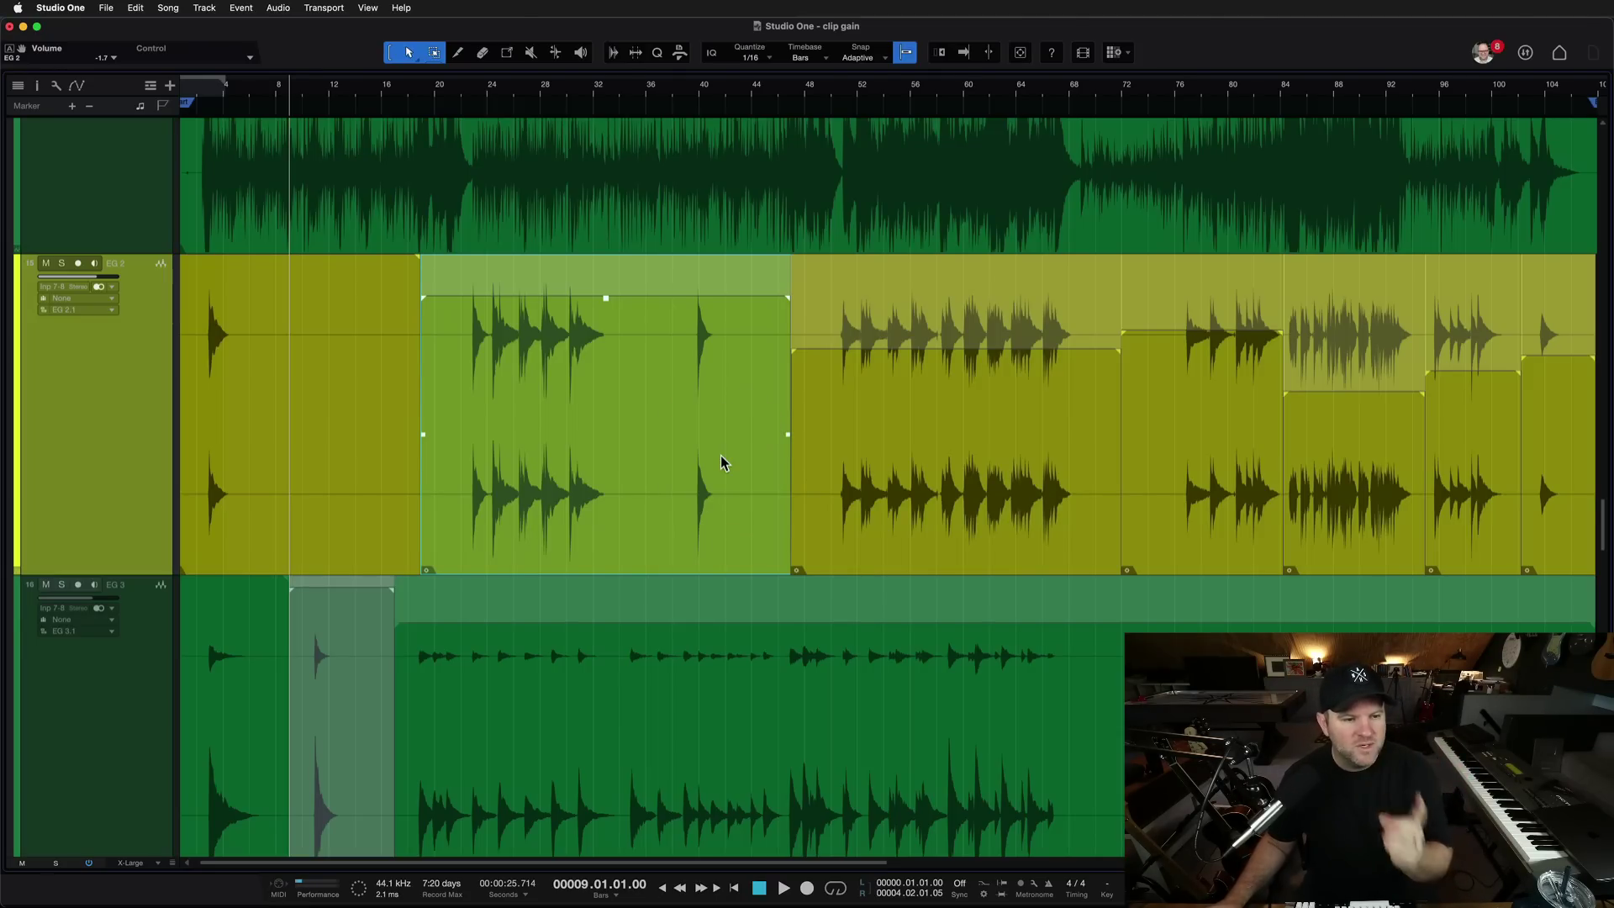
scroll(947, 362, right, 3)
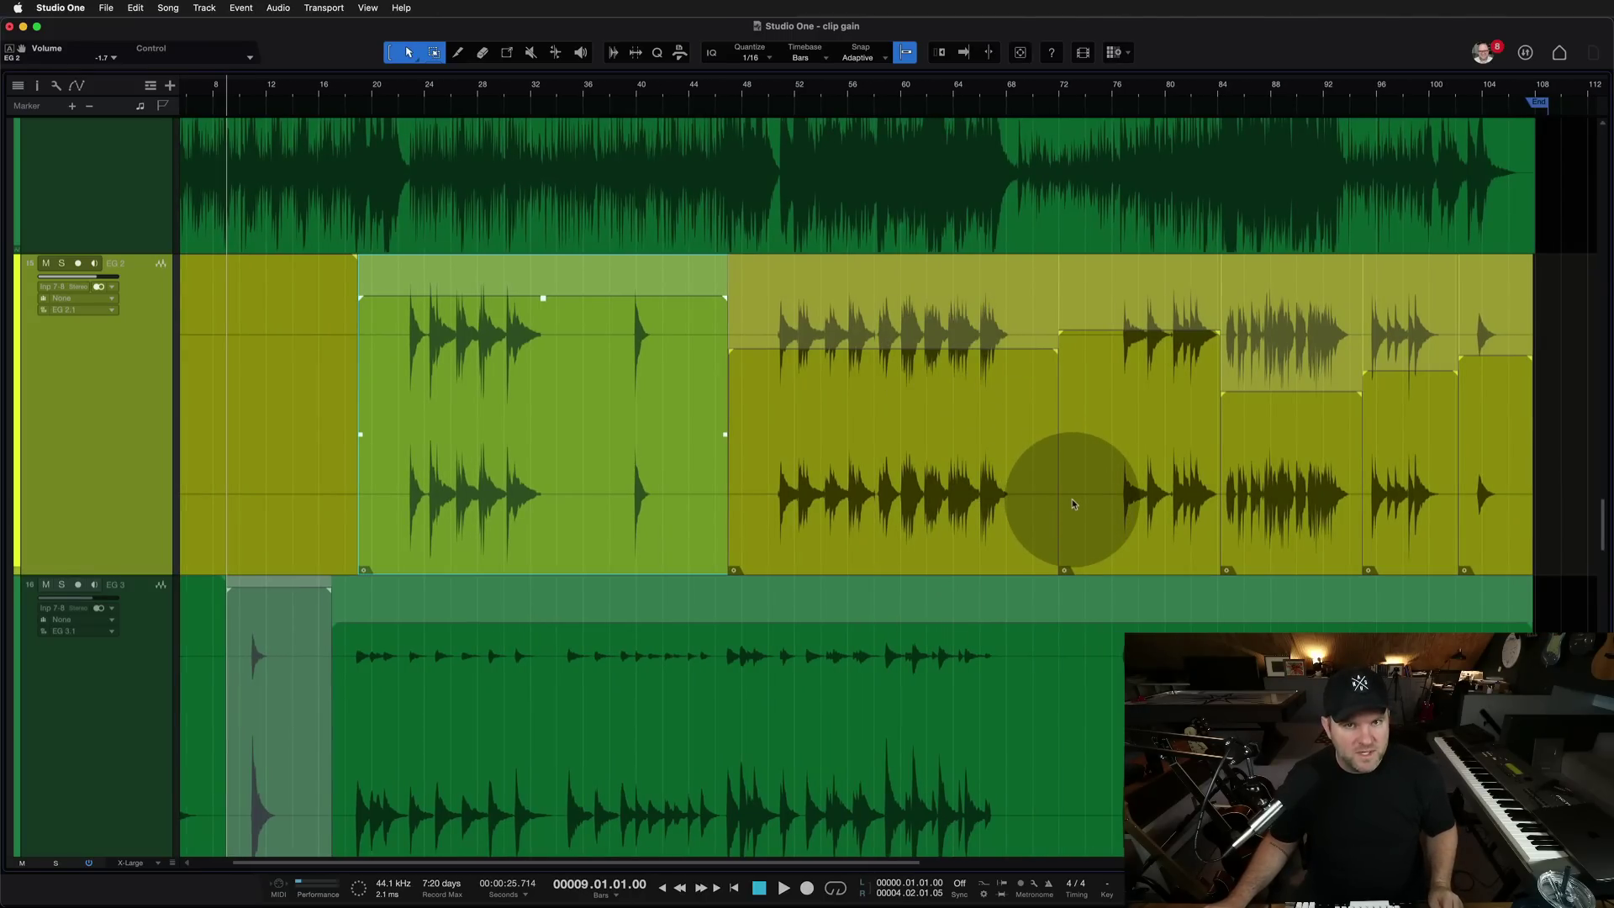
click(841, 419)
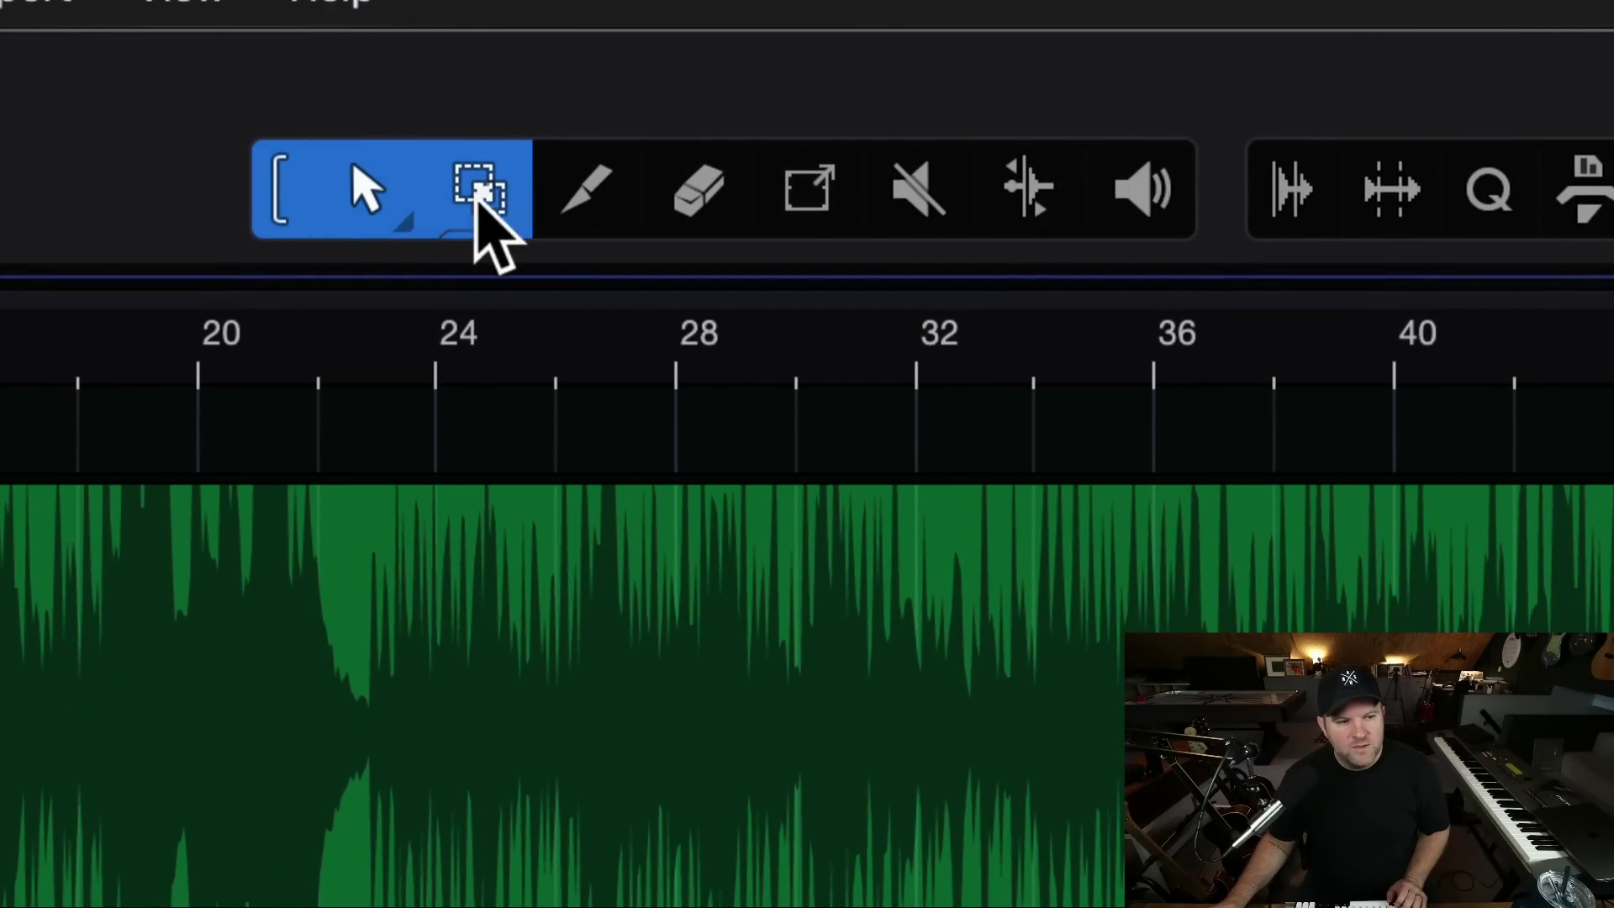
Switch through the Arrow, Range, Split, Eraser, Paint, Mute, Listen and Bend tools to review the available editing tools.
click(368, 191)
click(479, 191)
click(586, 192)
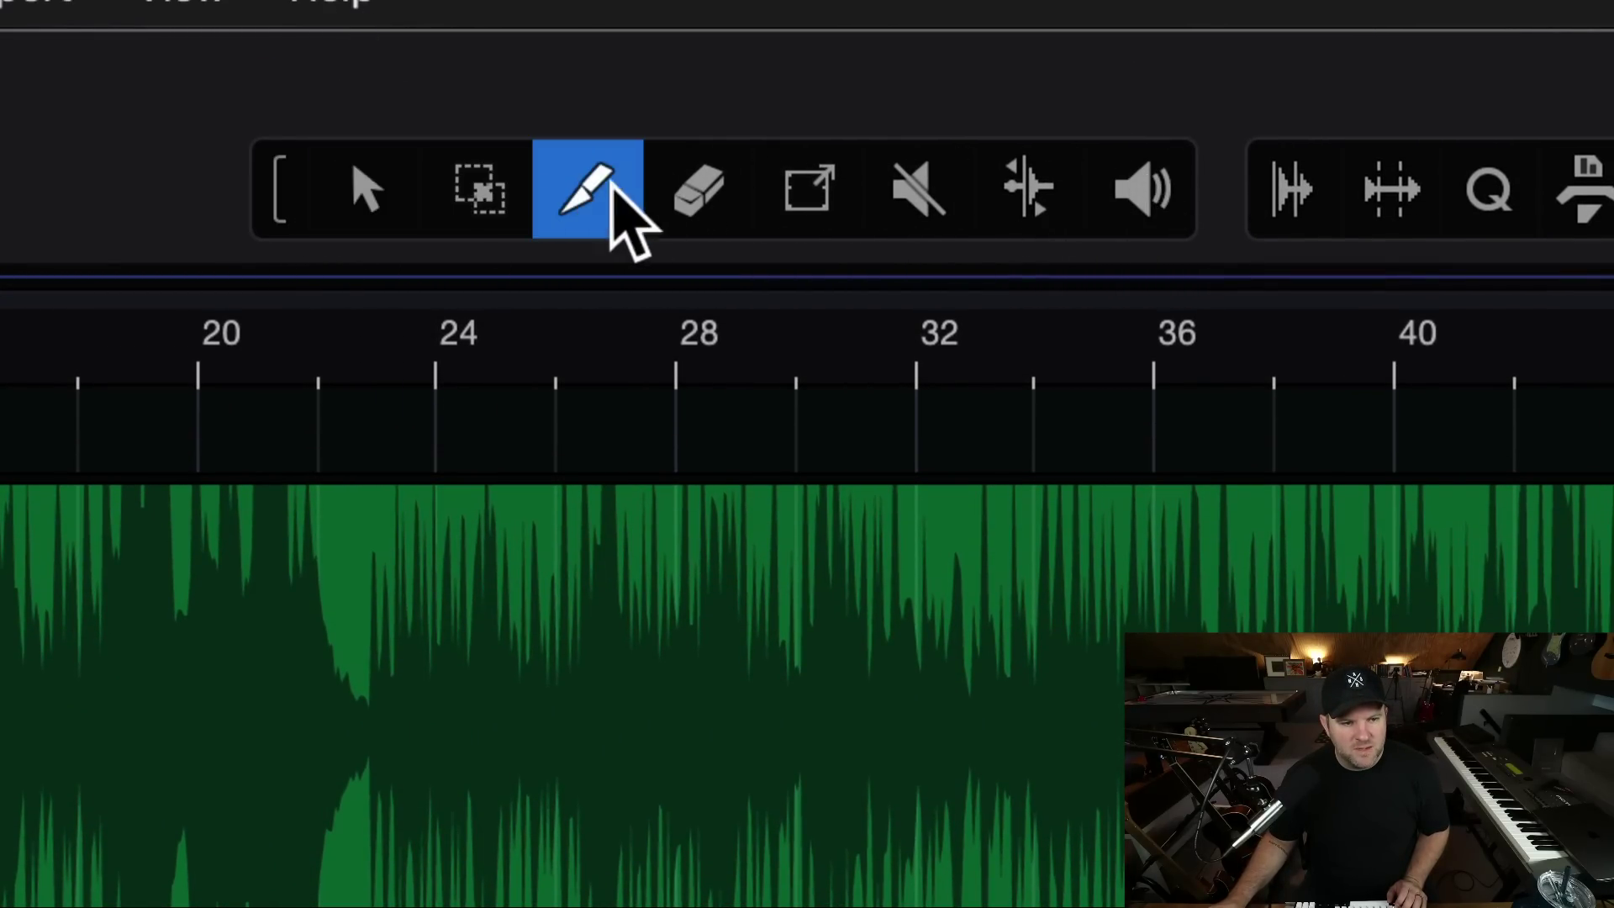
click(699, 192)
click(805, 202)
click(730, 206)
click(626, 206)
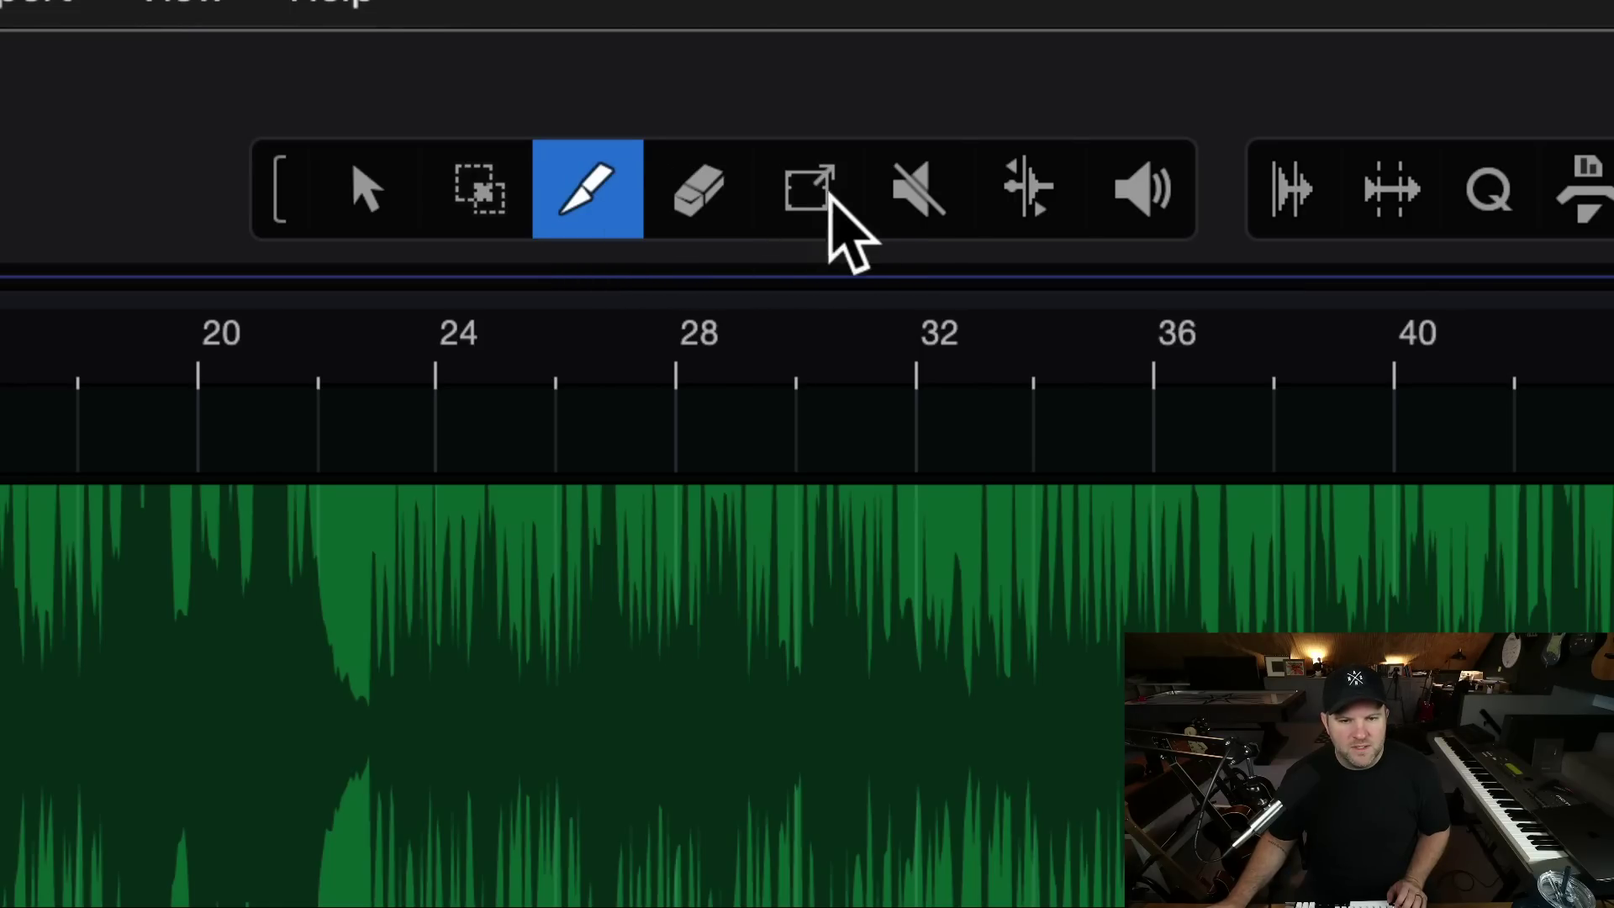
click(895, 206)
click(1140, 168)
click(1004, 175)
click(956, 175)
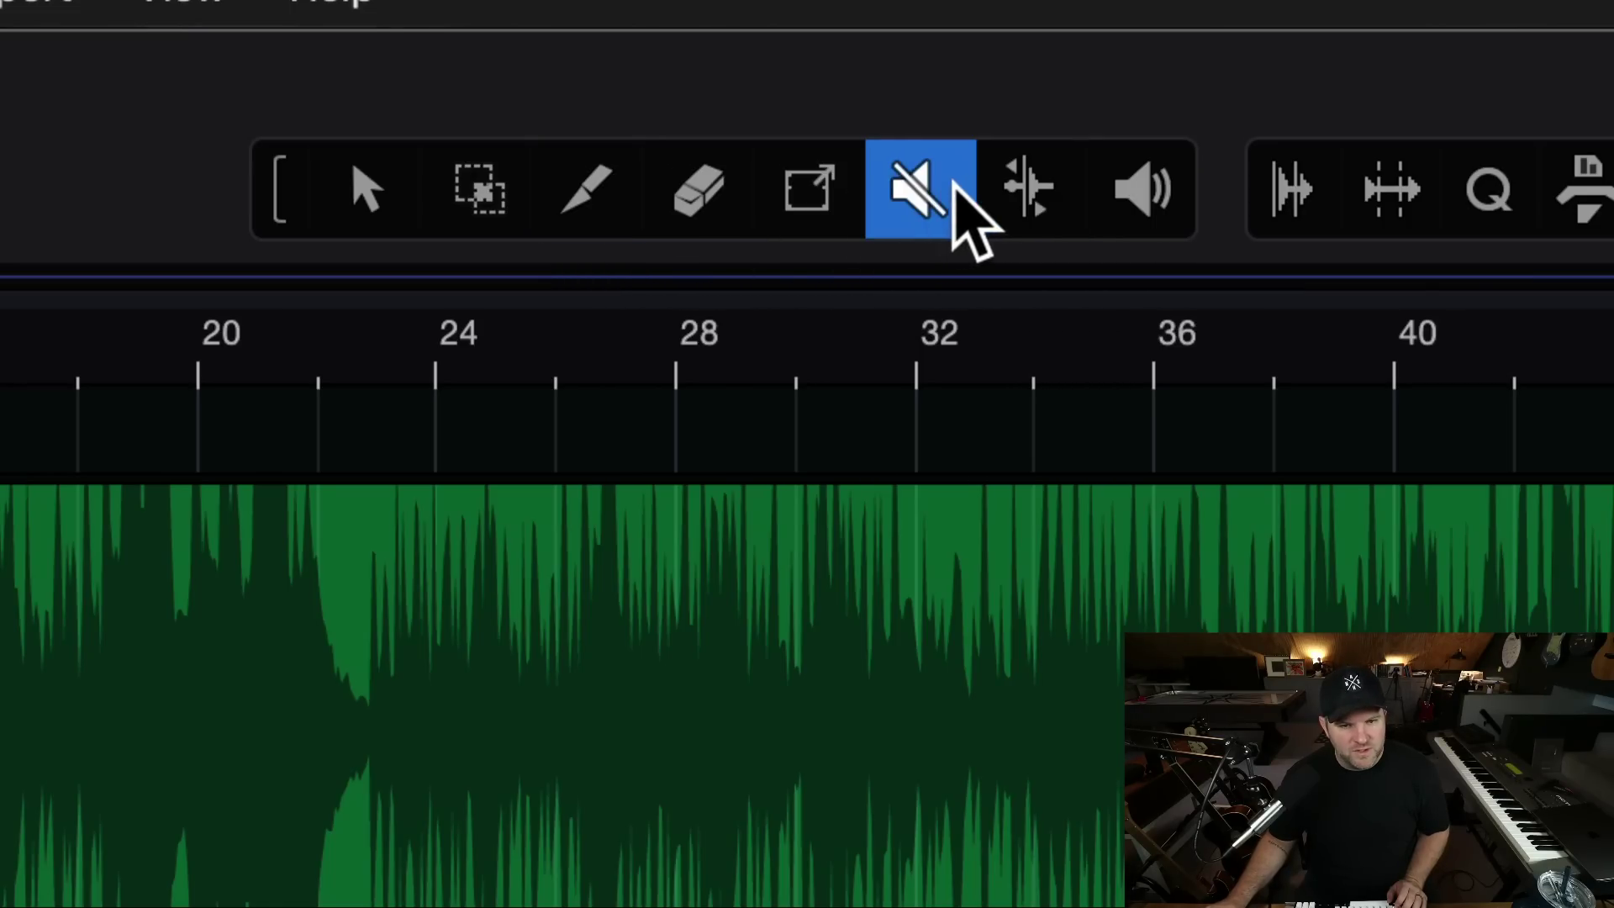
Switch back through the Bend, Mute, Paint and Eraser tools, and compare the Split, Range and Arrow tools.
click(1023, 164)
click(950, 200)
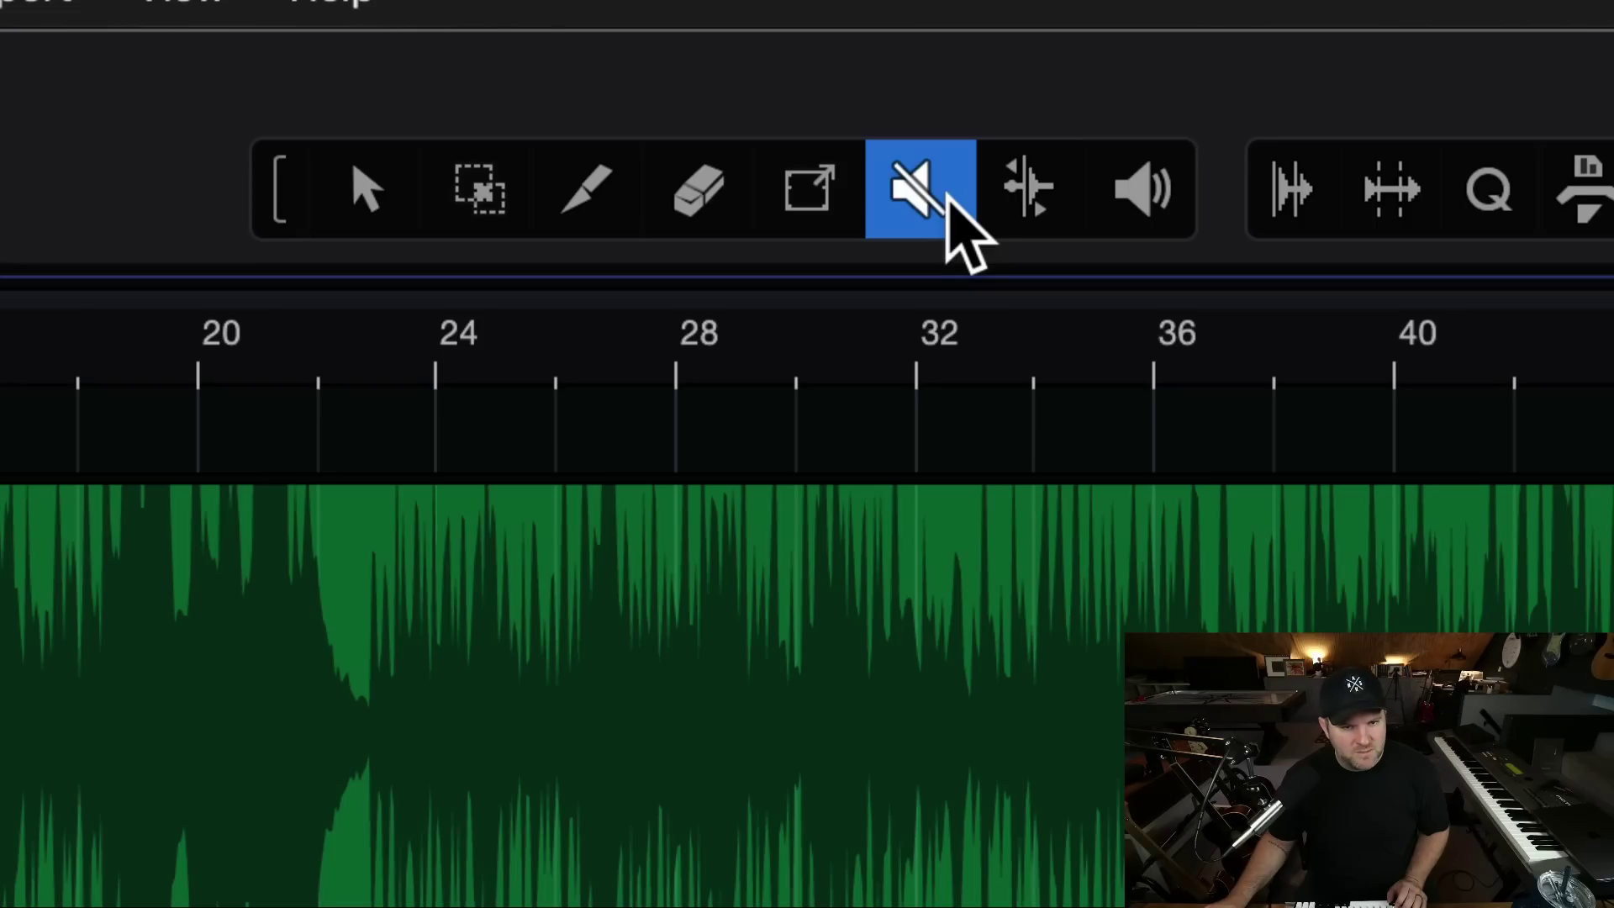
click(777, 207)
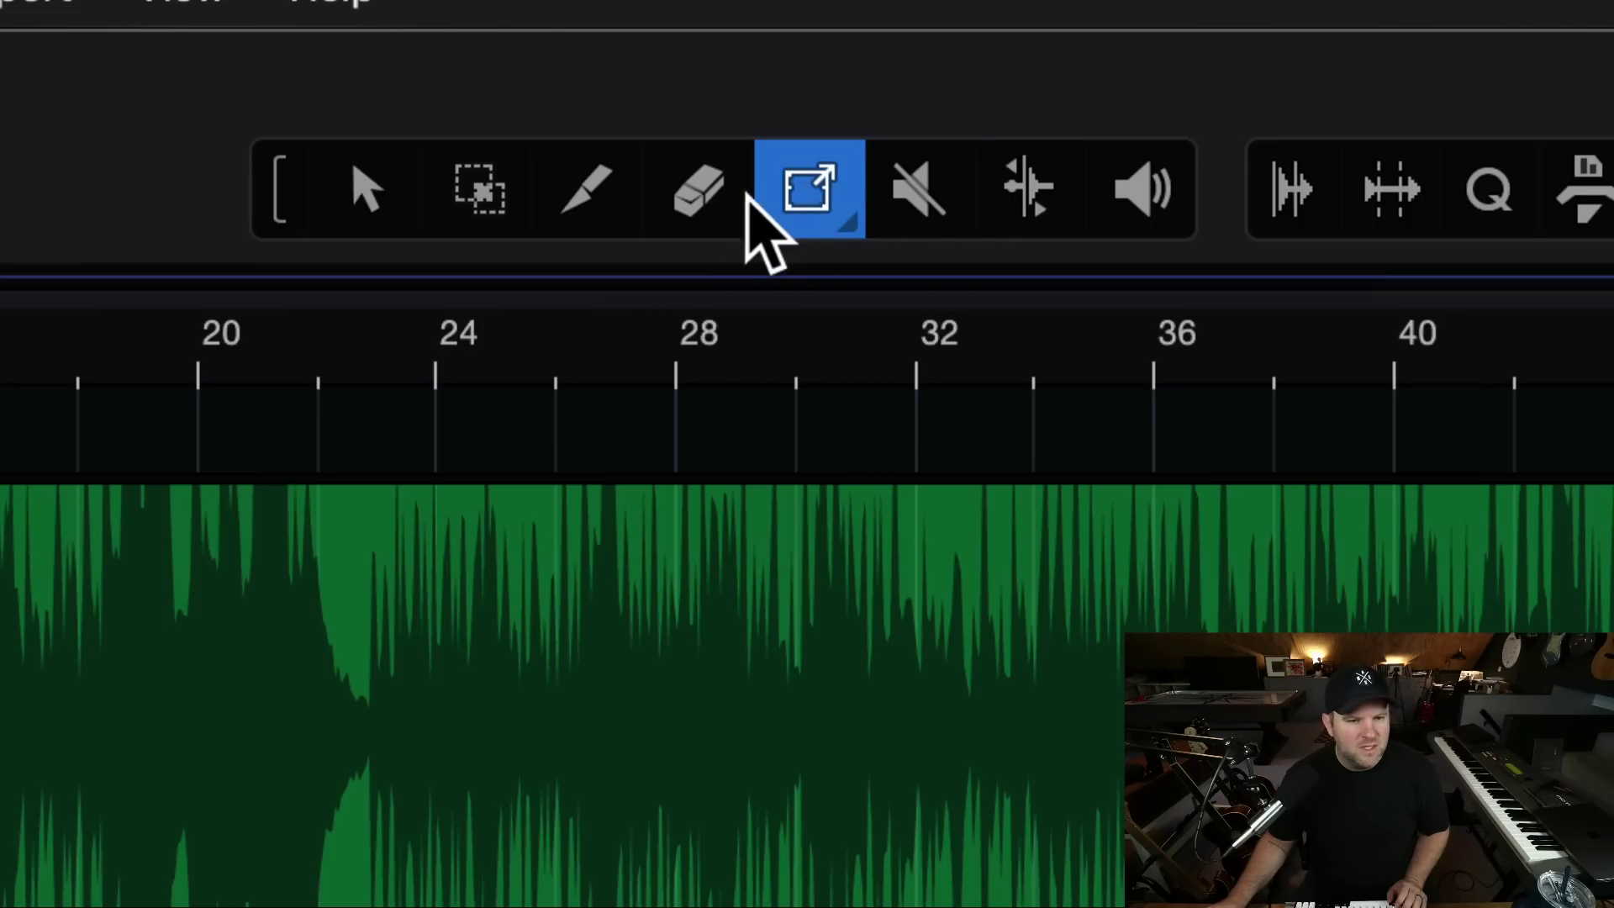
click(702, 206)
click(799, 189)
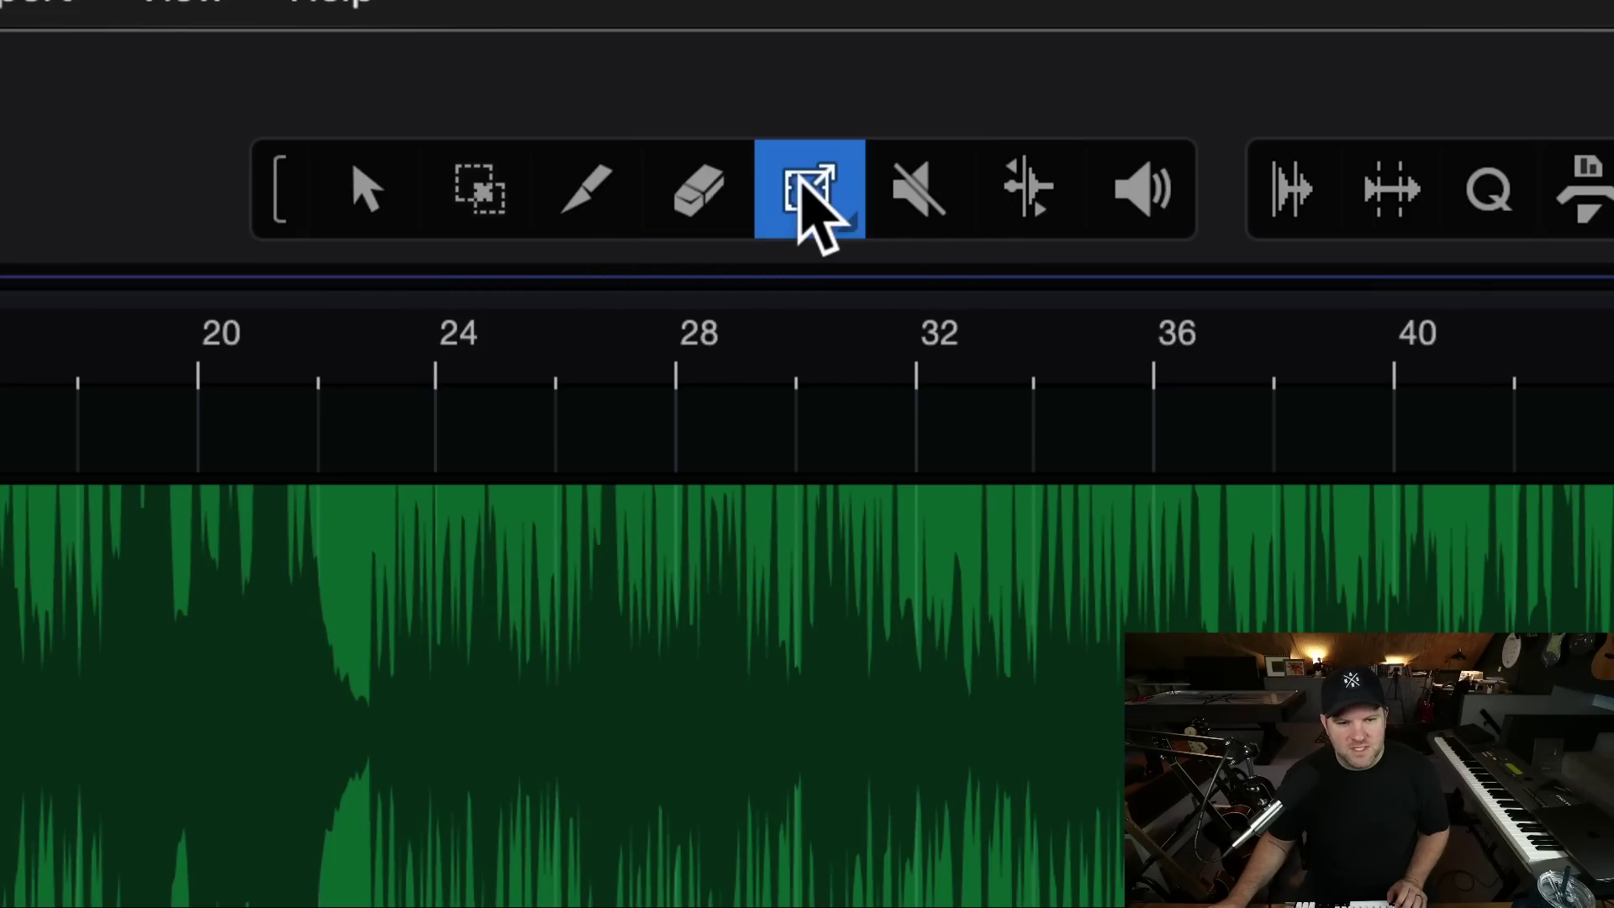
click(685, 189)
click(613, 206)
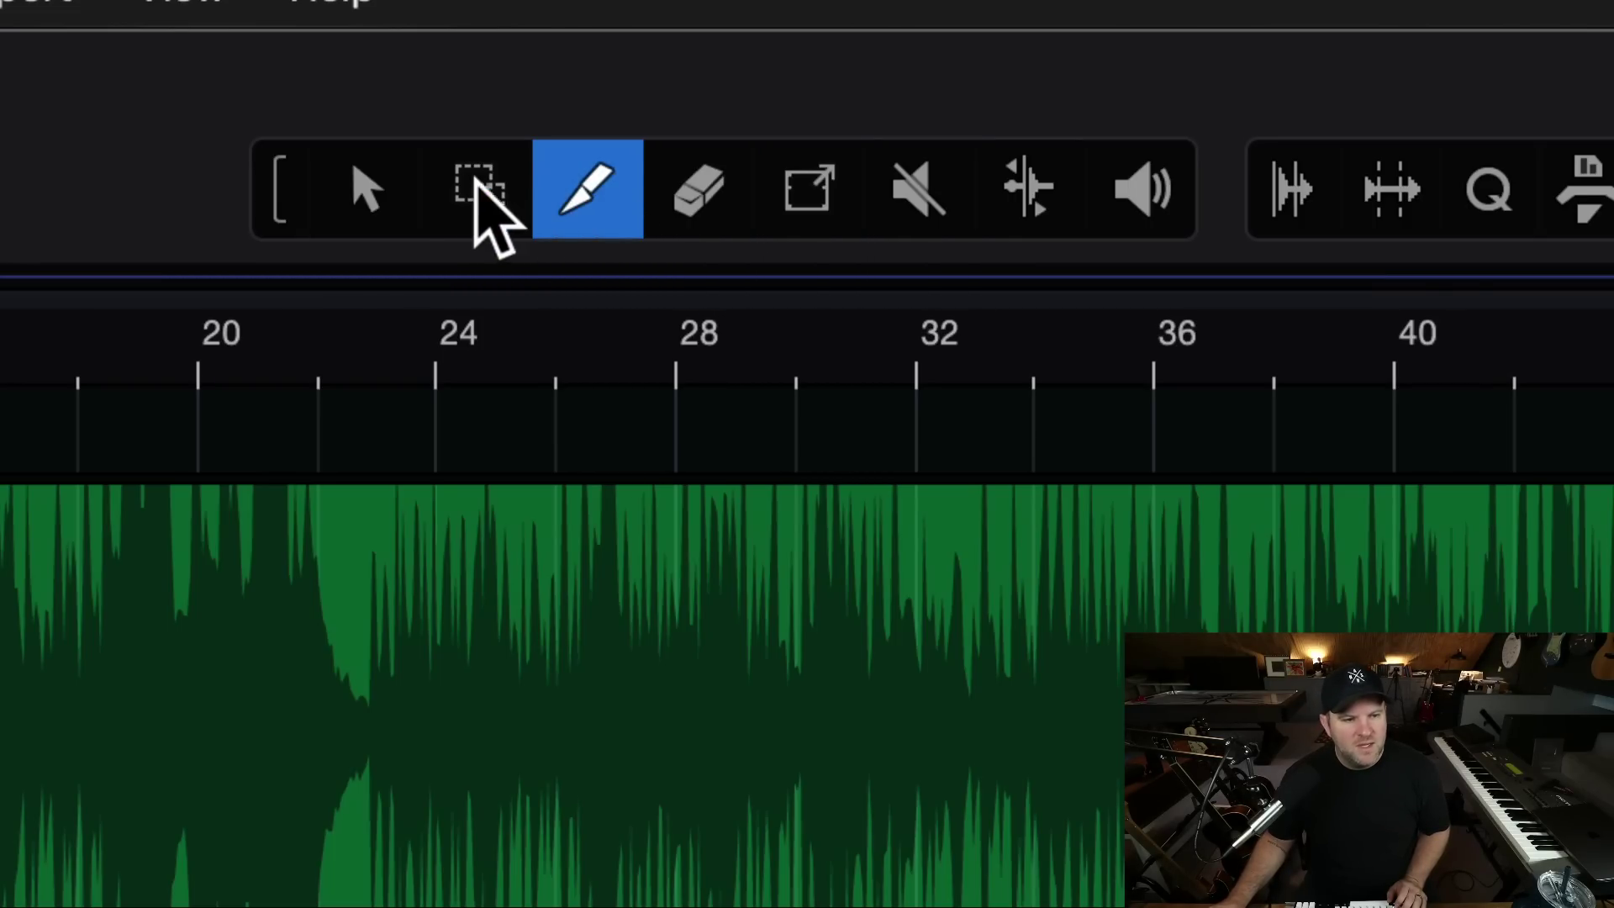
click(391, 192)
click(538, 198)
click(421, 195)
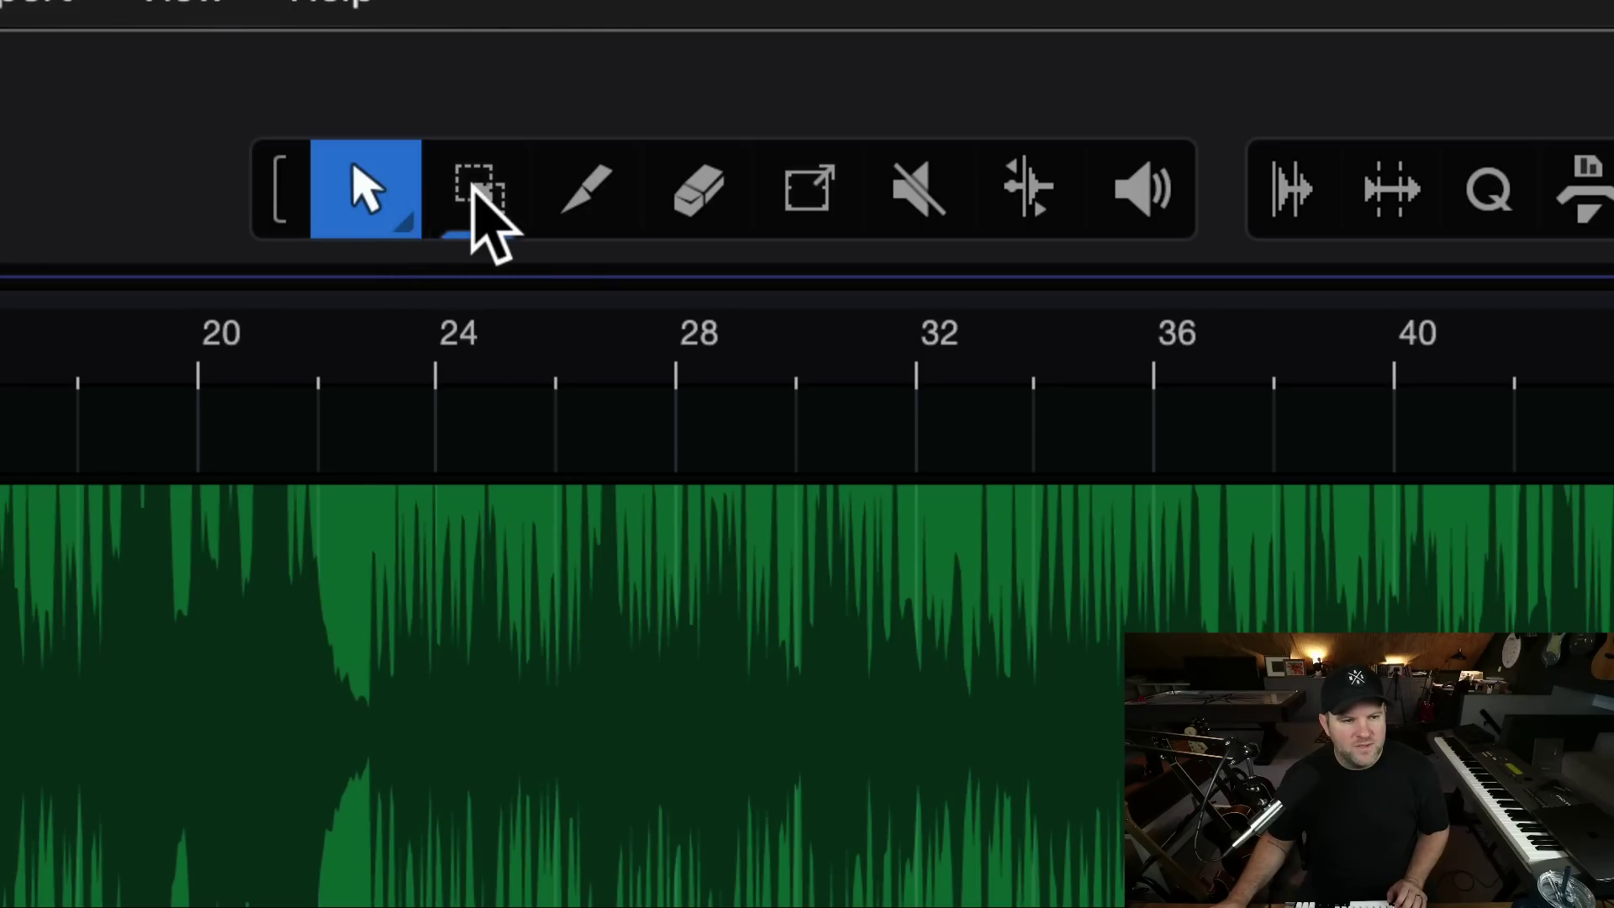
click(472, 202)
click(586, 189)
click(393, 192)
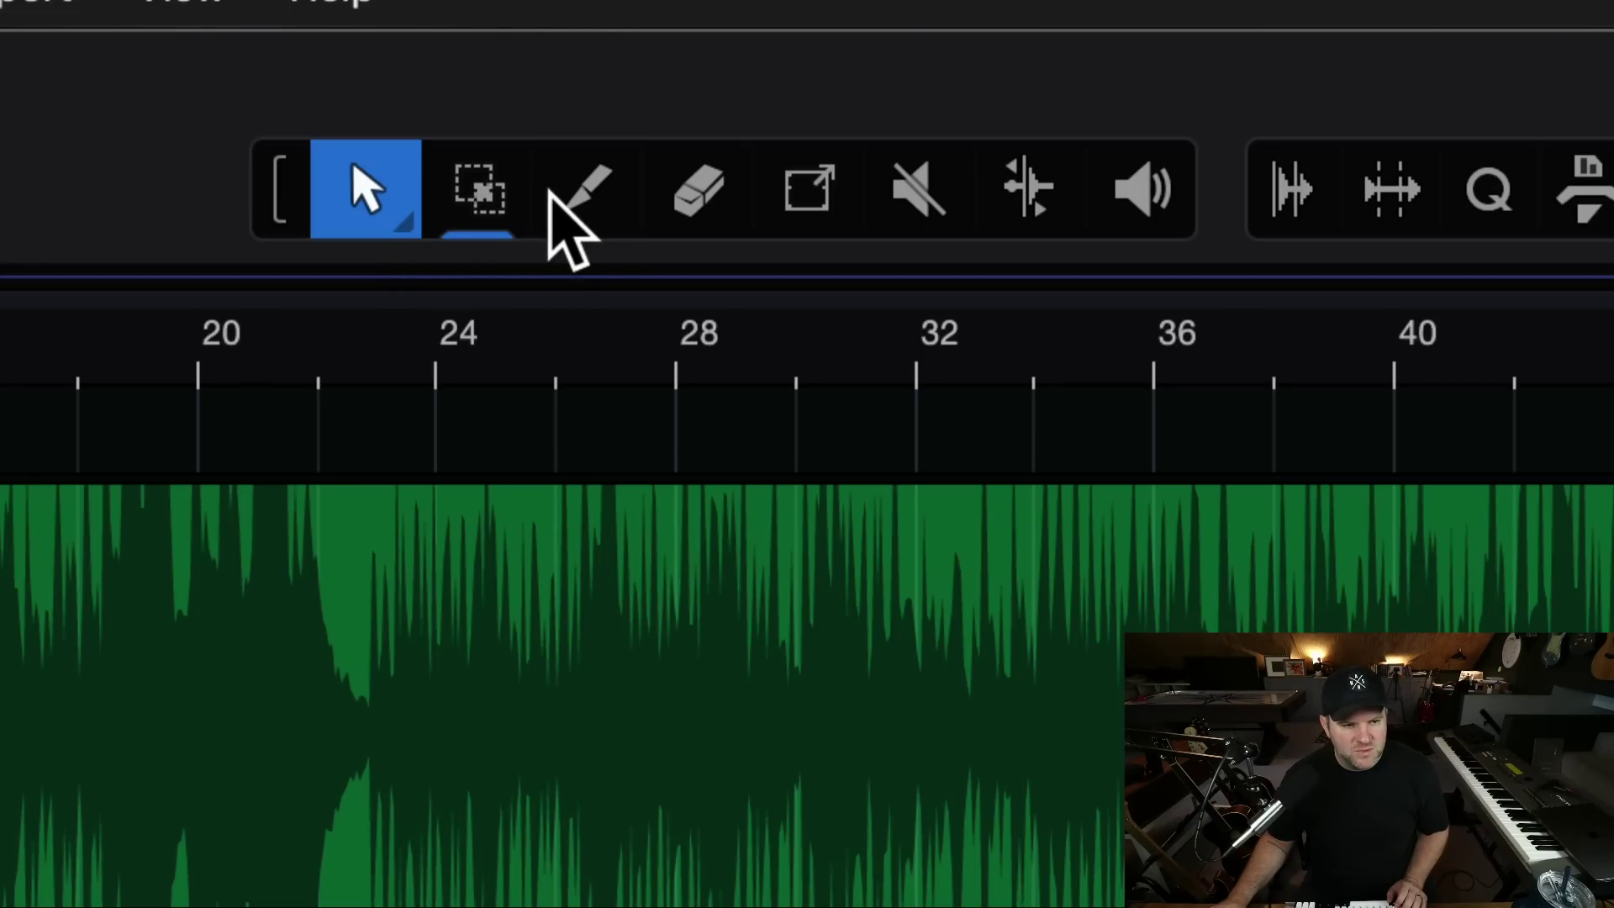
On the green track above EG 2, mark the range from bar 26 to 28 and split the clip at bars 26, 28 and 30.
click(485, 190)
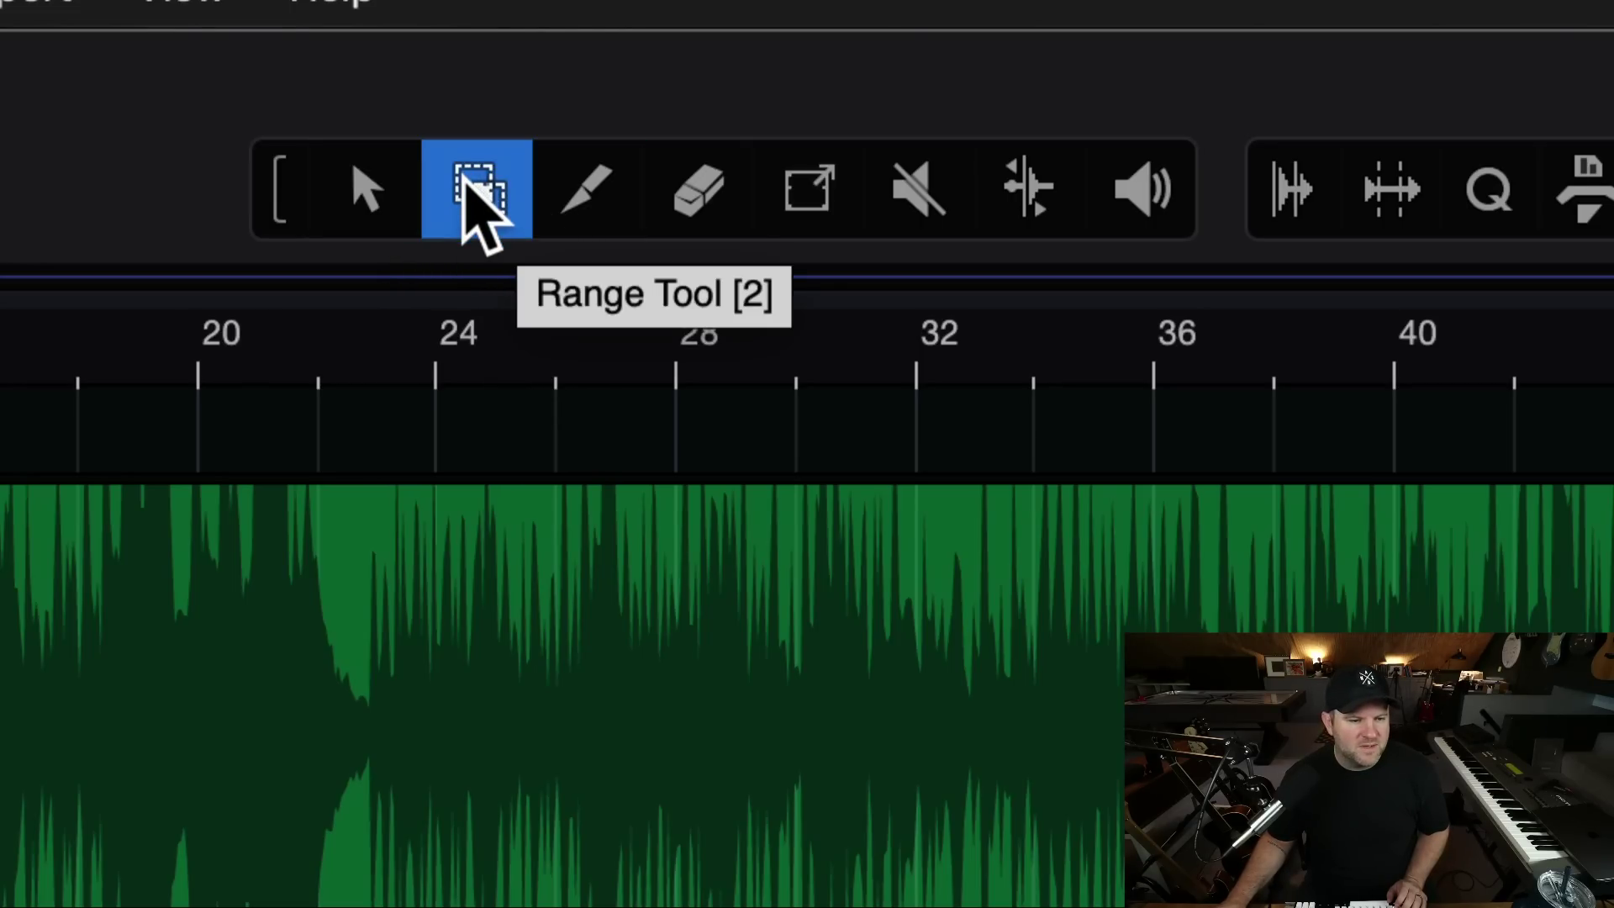
drag(577, 597, 684, 605)
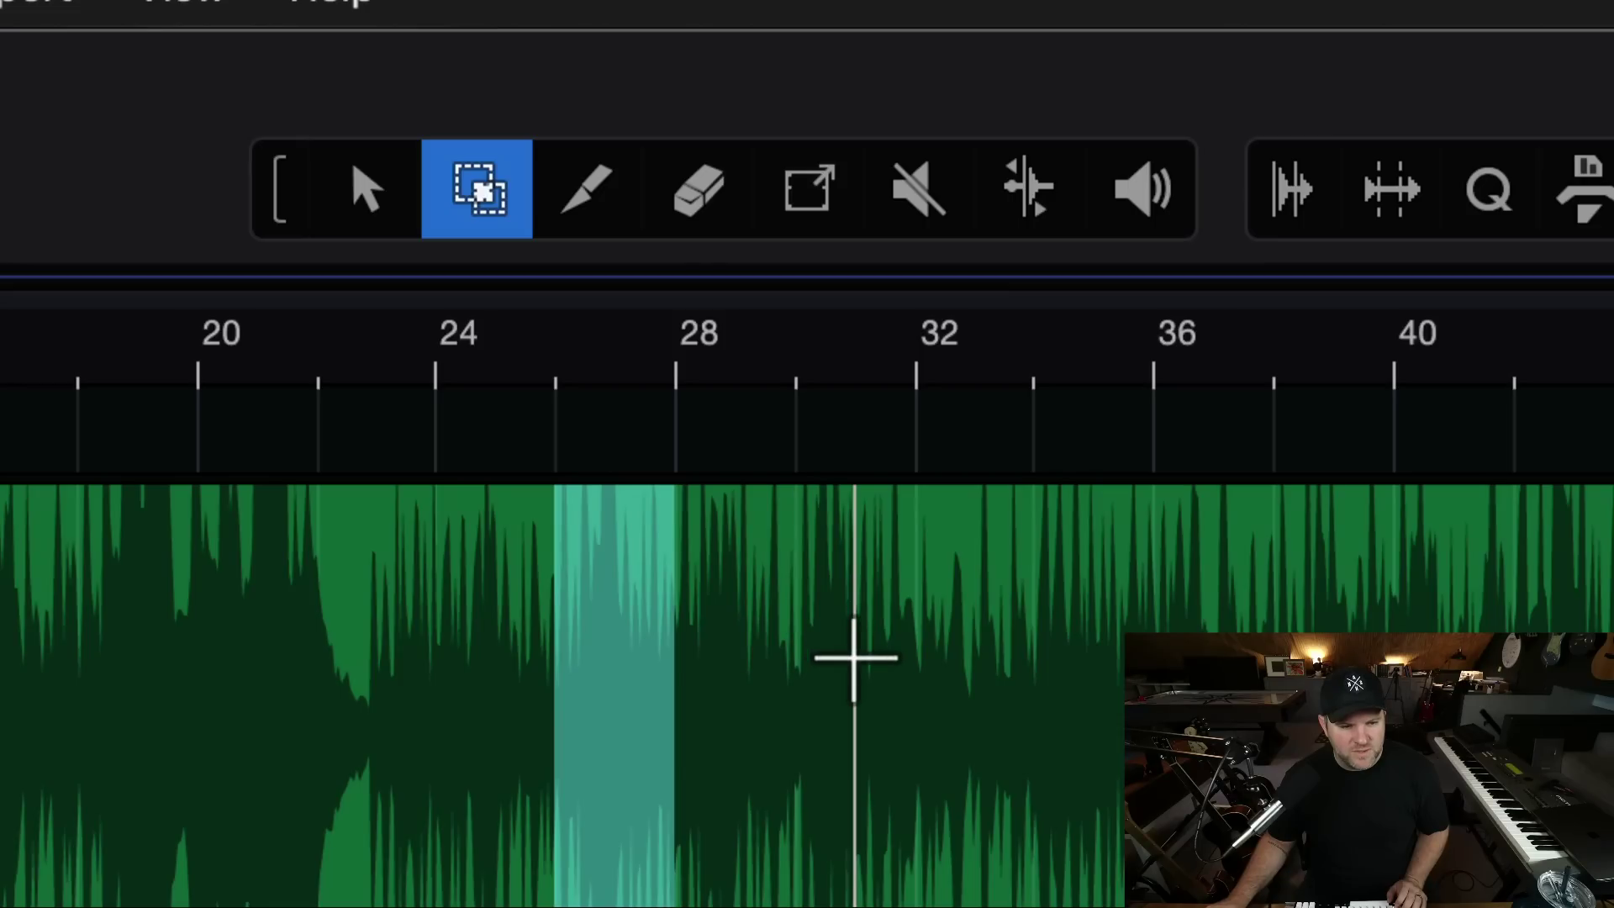
click(592, 202)
click(552, 613)
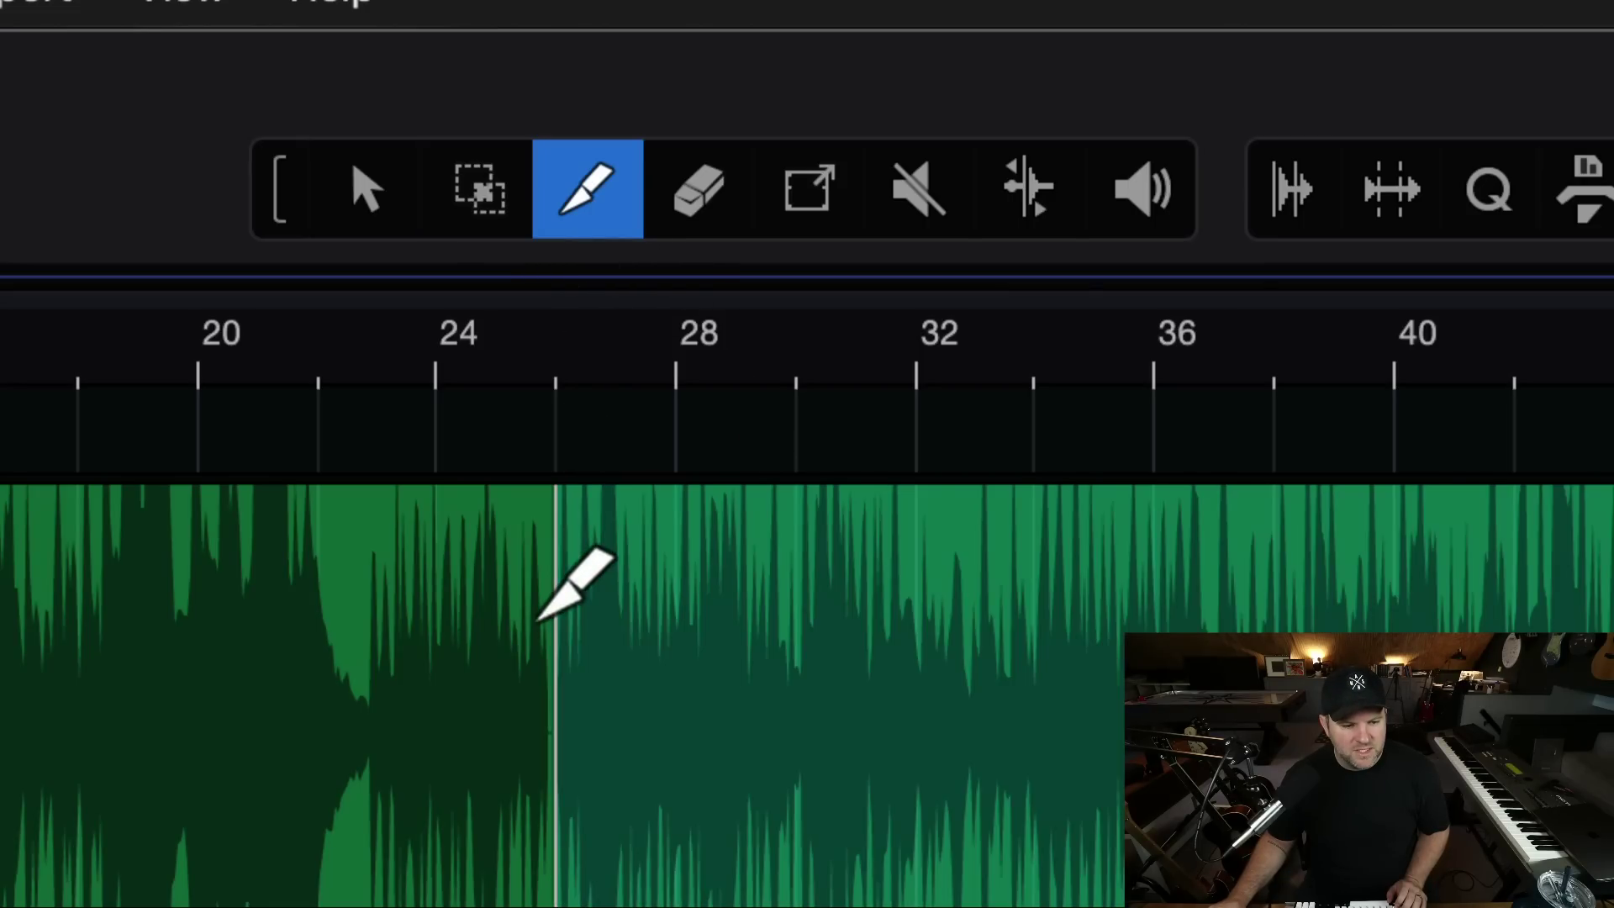
click(673, 619)
click(795, 628)
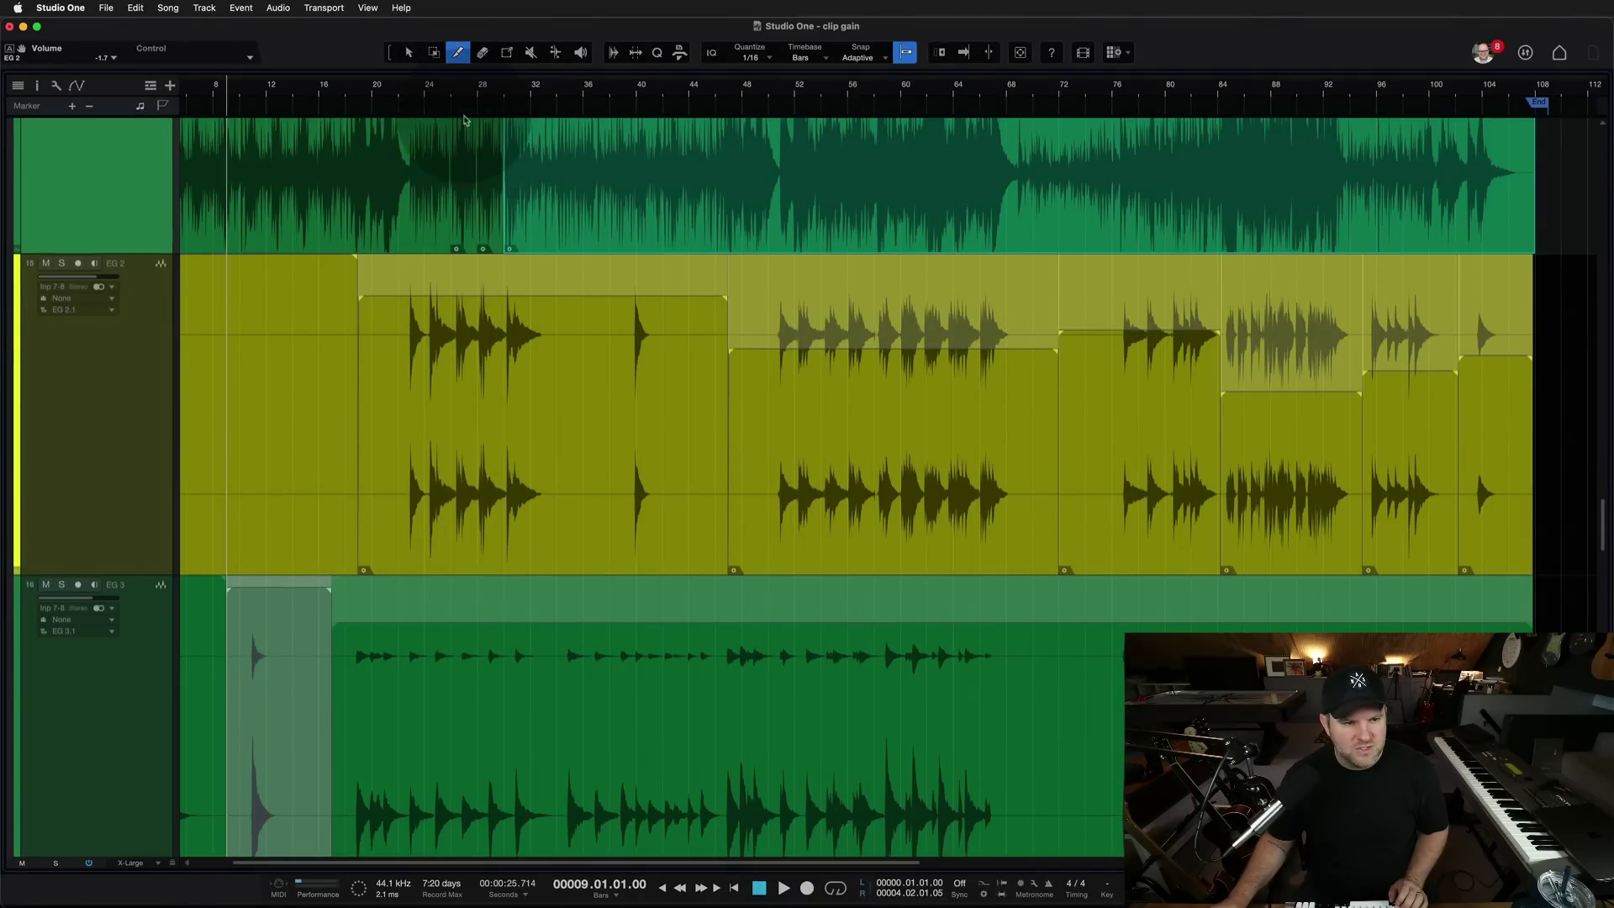
Step through all eight editing tools in order from Arrow to Listen and back to Arrow.
scroll(496, 225, down, 3)
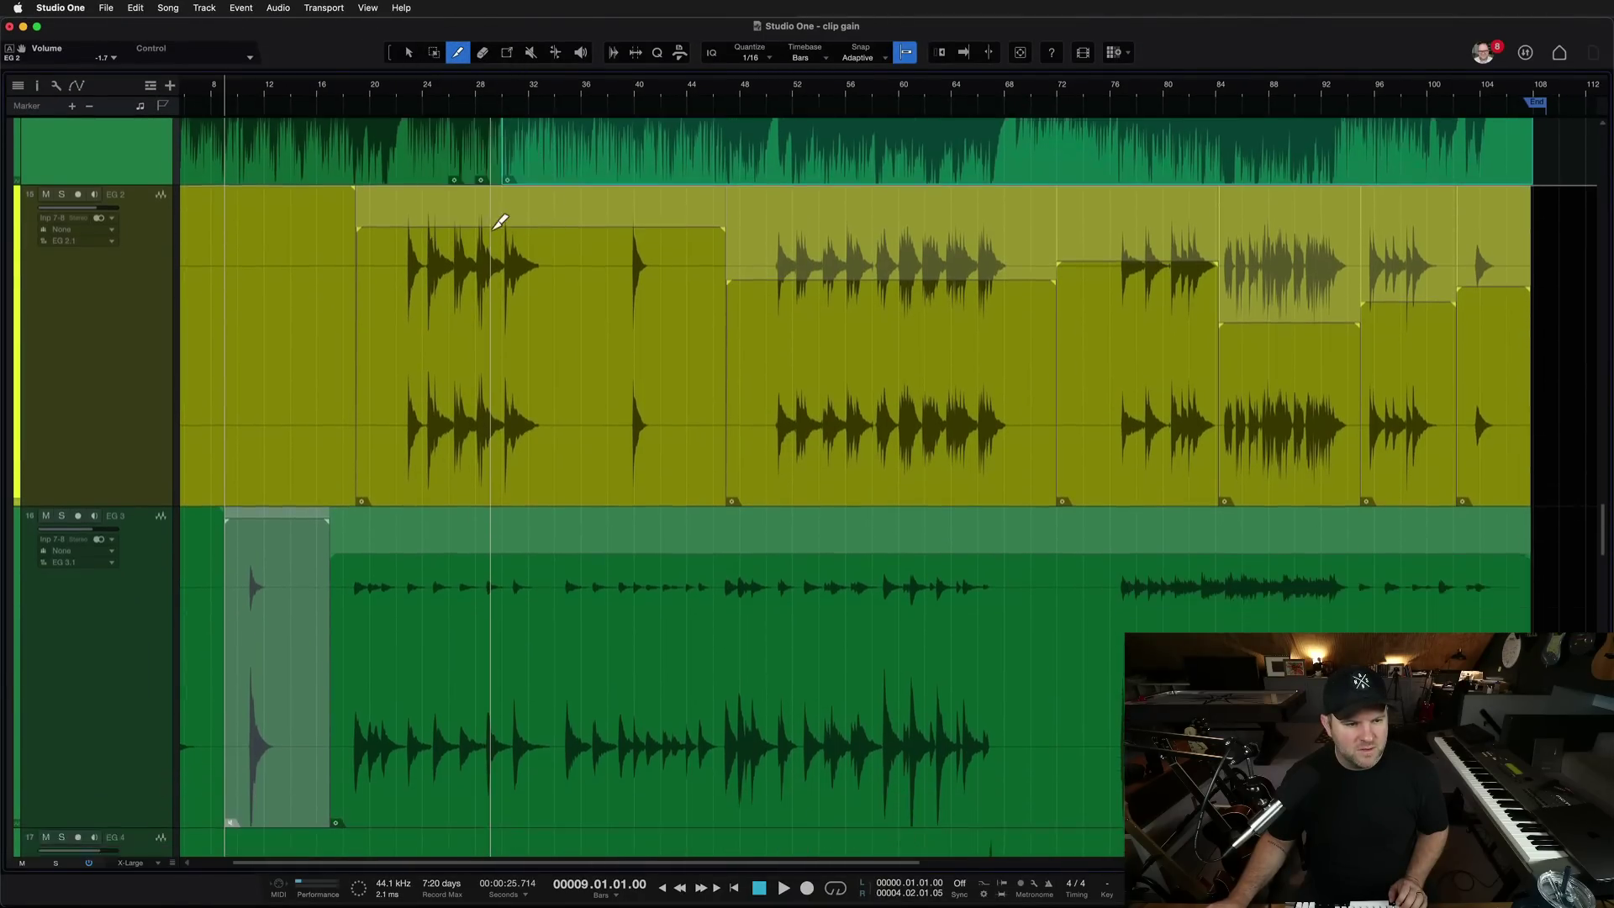
scroll(538, 225, up, 2)
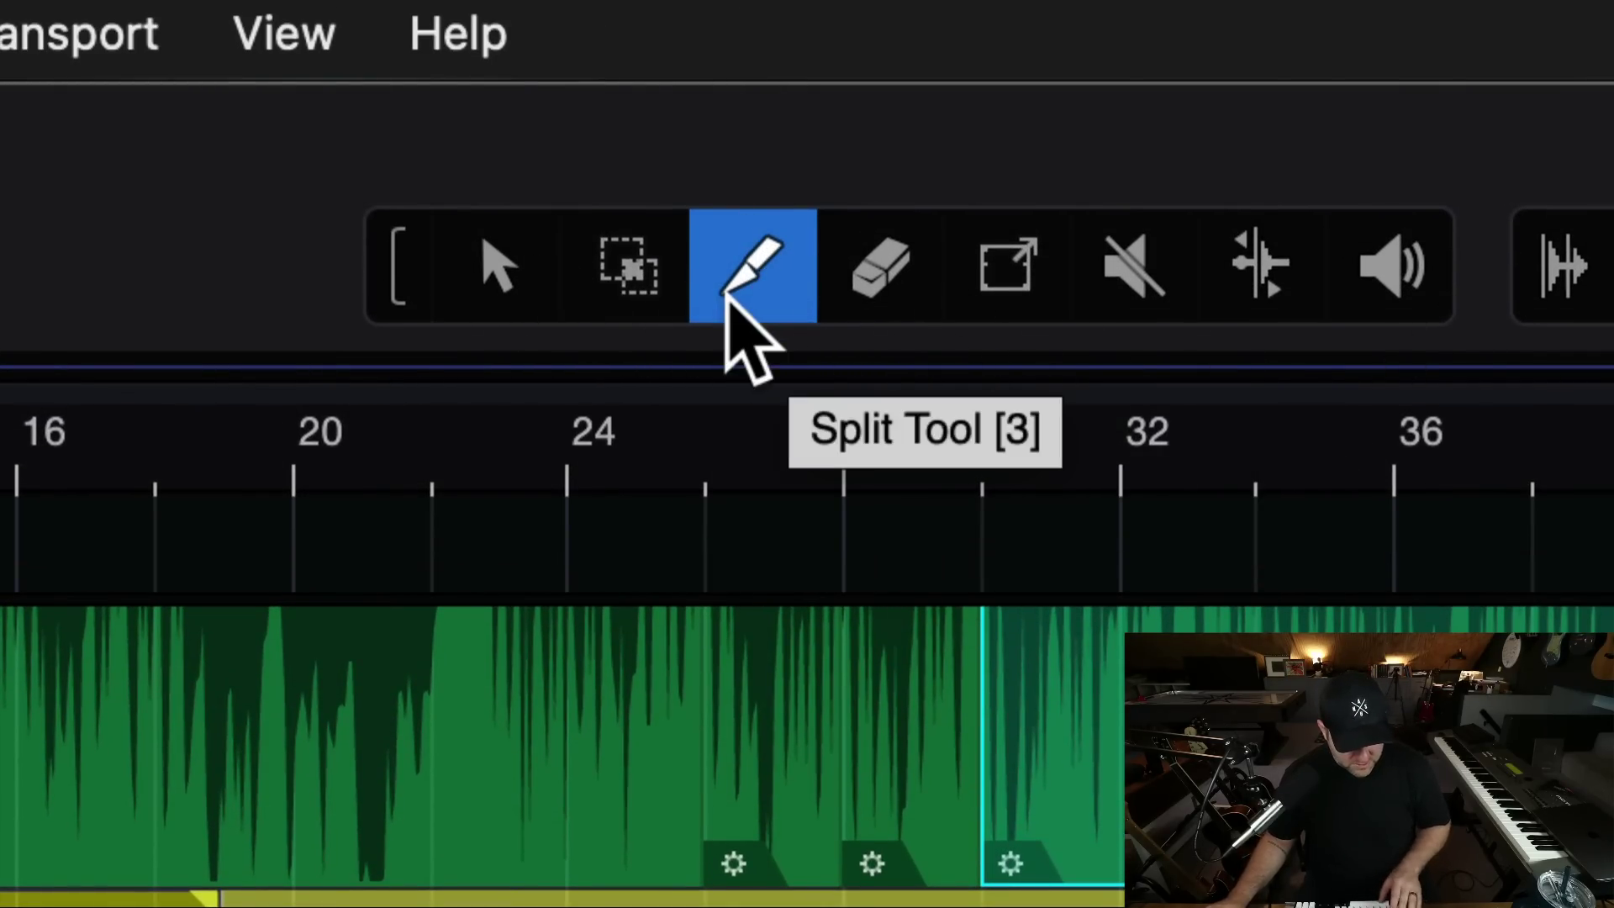
key(1)
key(2)
key(3)
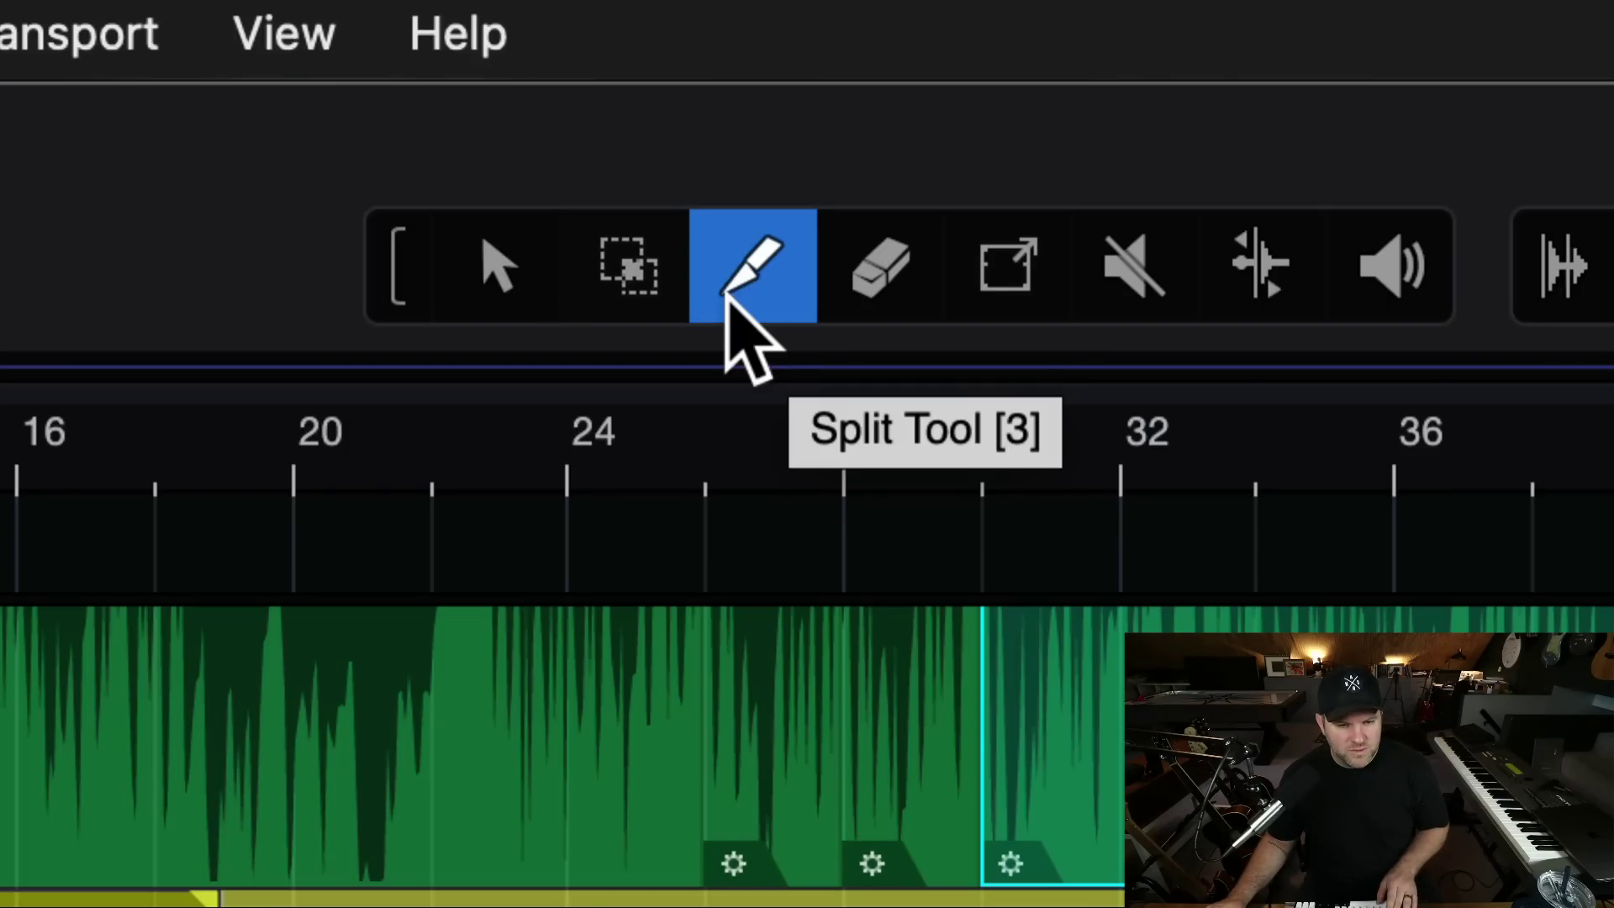
key(4)
key(5)
key(6)
key(7)
key(8)
key(7)
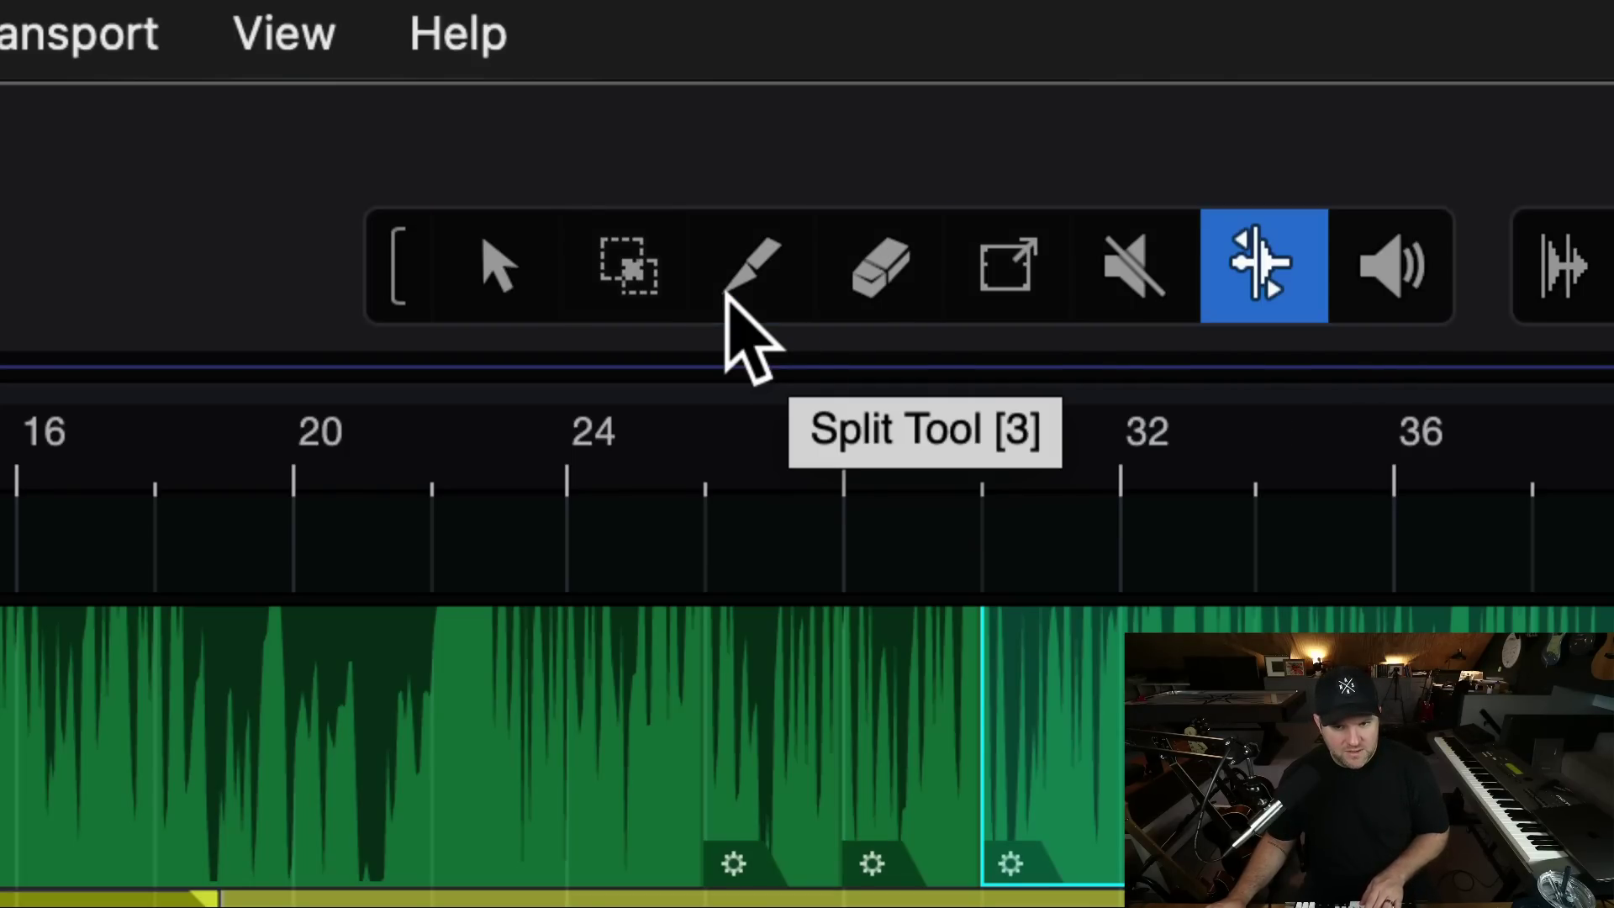
key(6)
key(5)
key(4)
key(3)
key(2)
key(1)
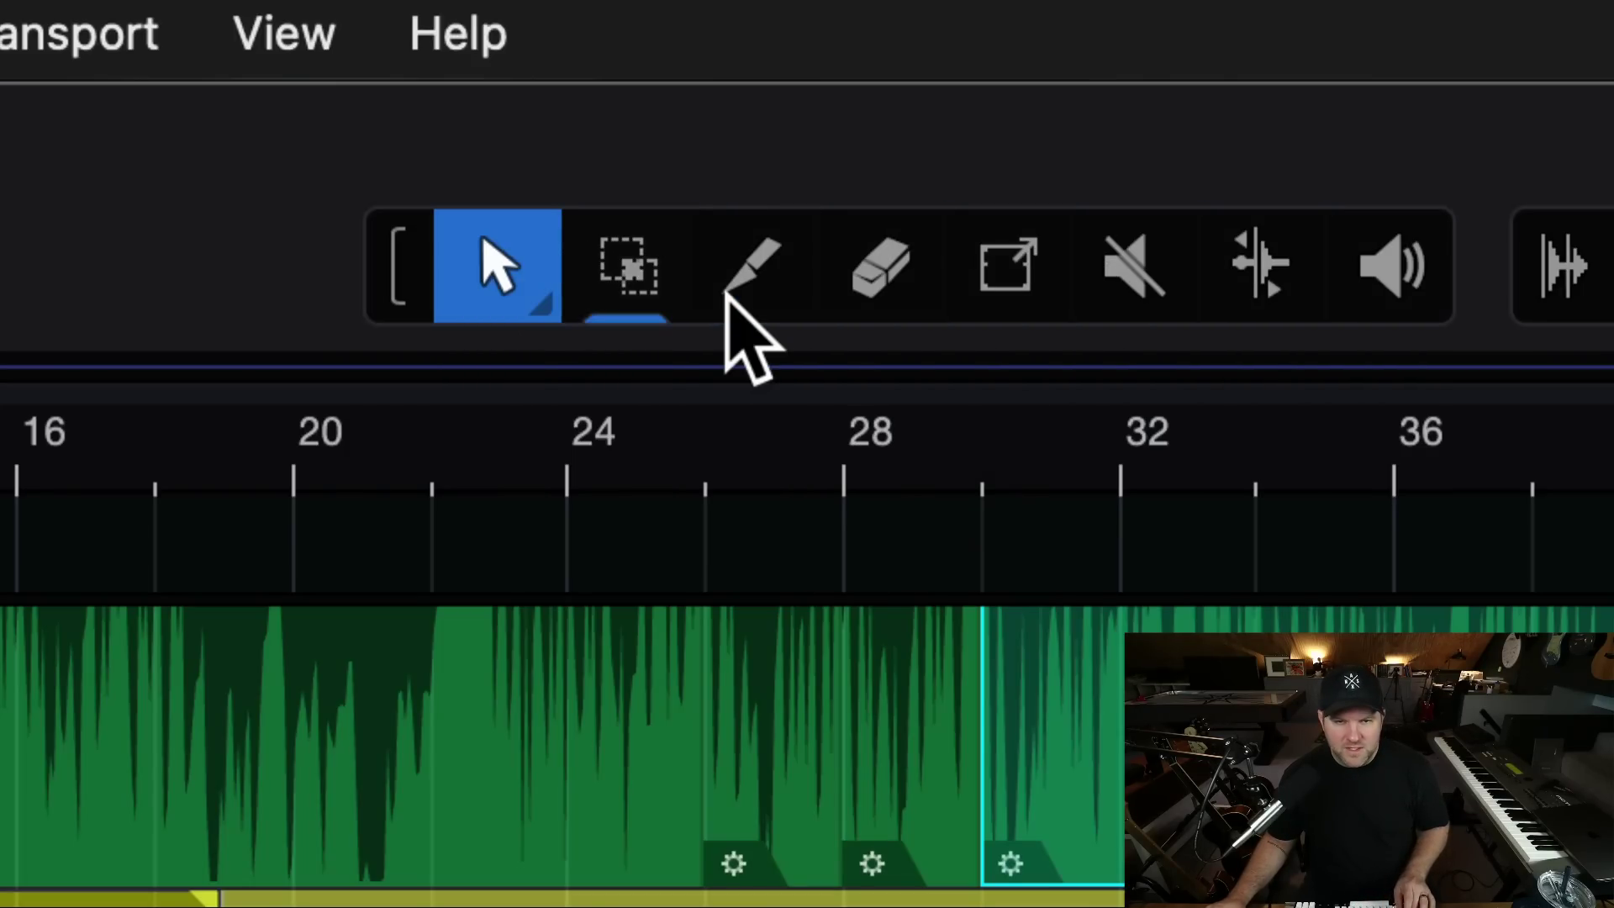
Alternate between the Arrow, Range and Split tools, finishing on the Arrow tool.
key(2)
key(3)
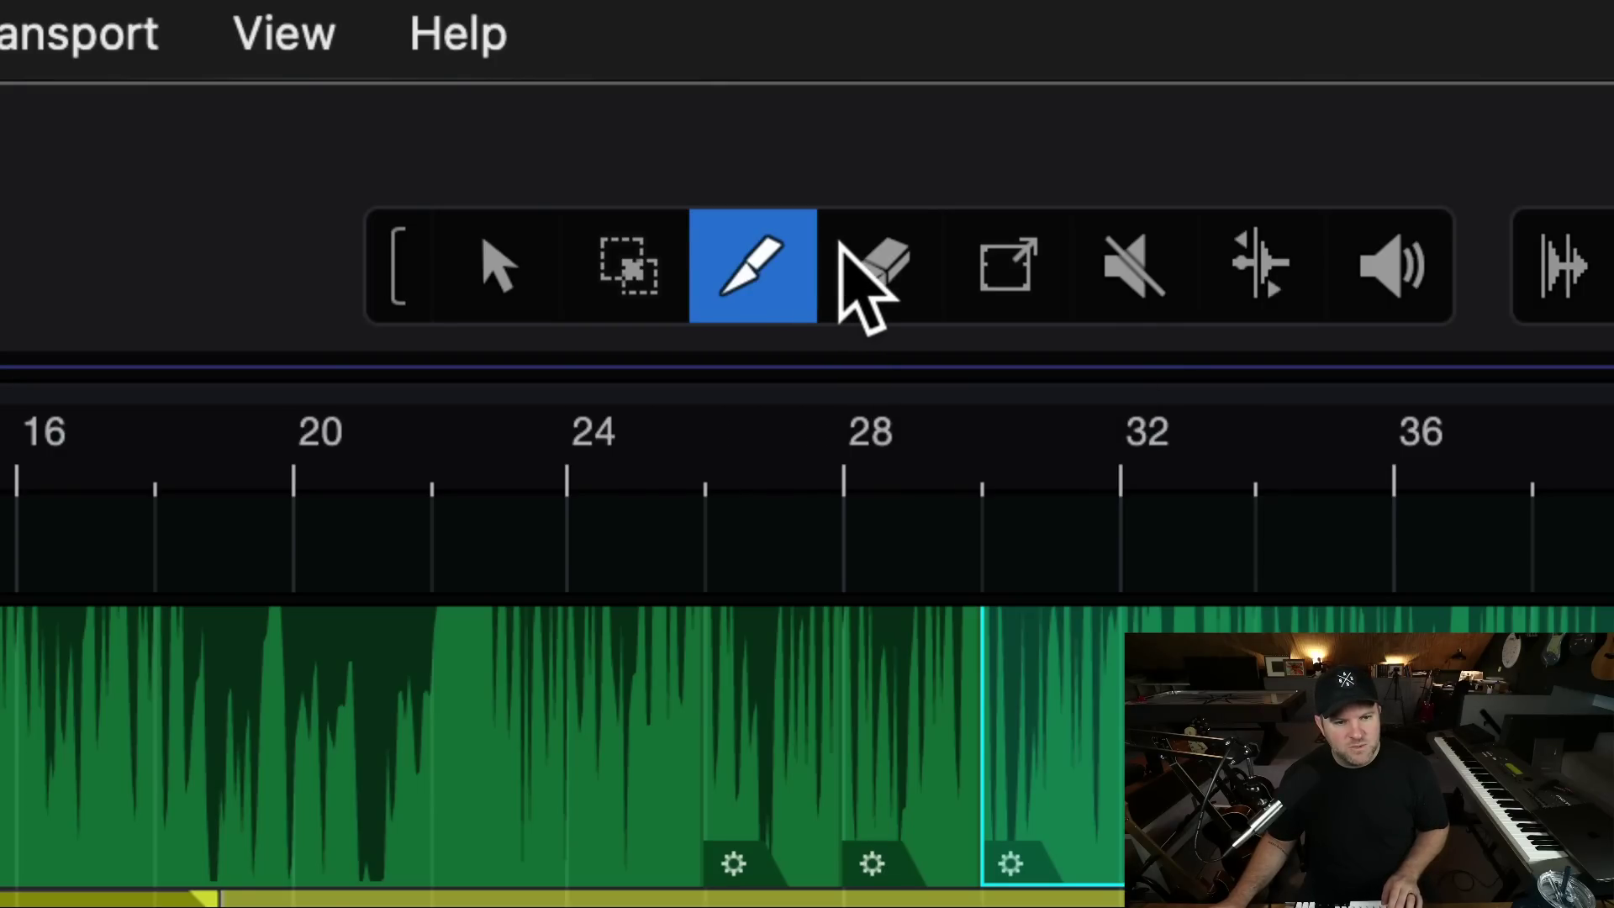
key(2)
key(1)
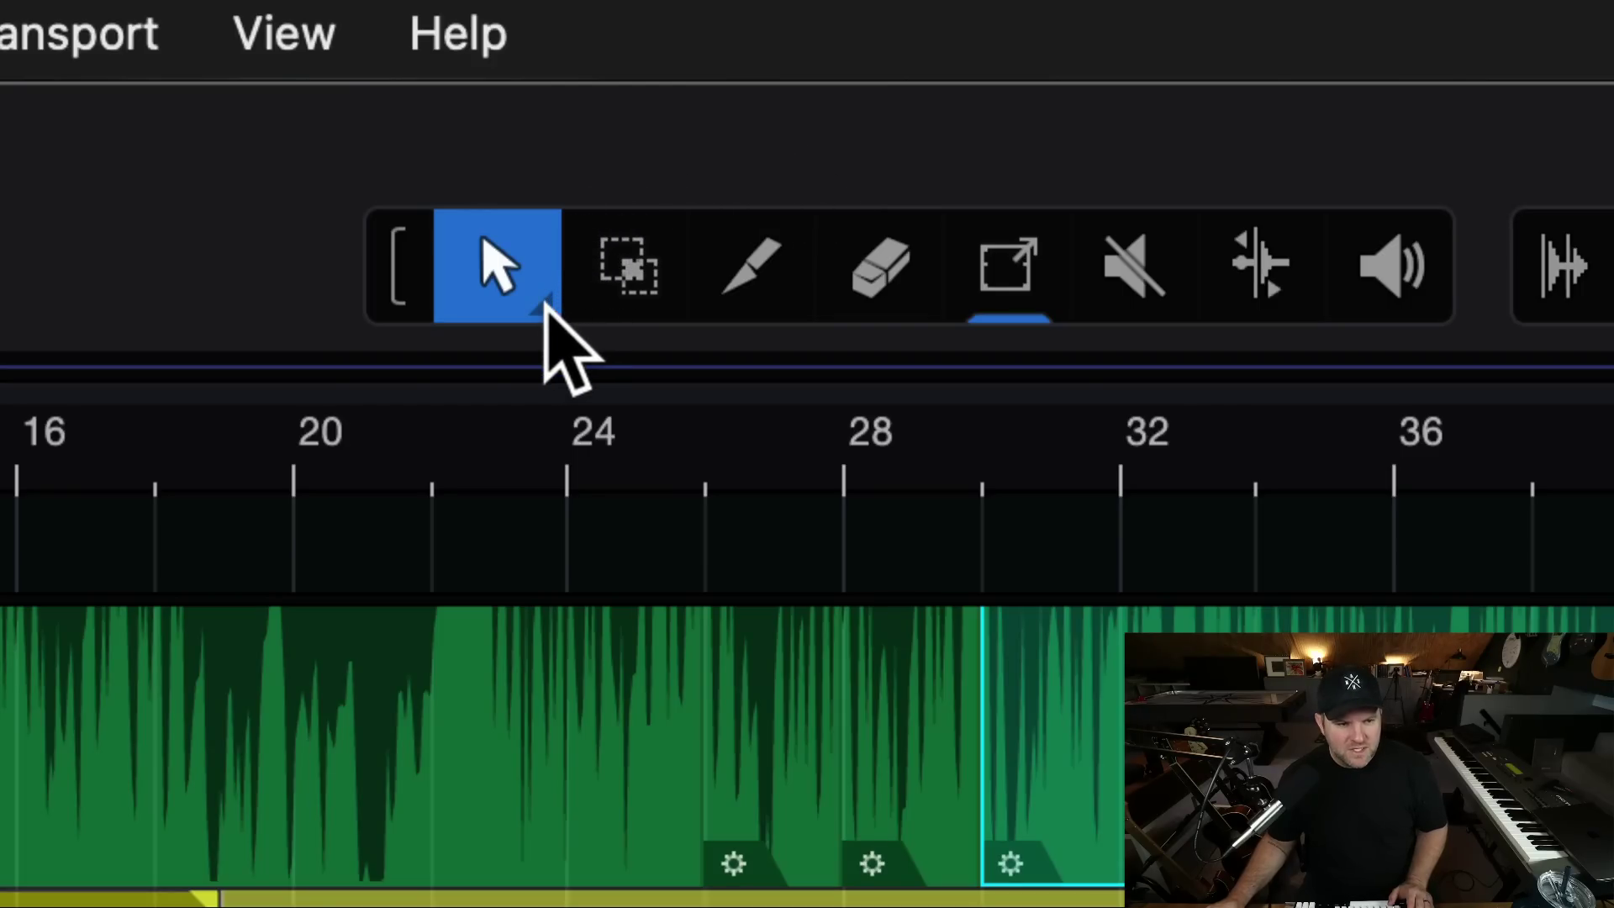
key(2)
key(1)
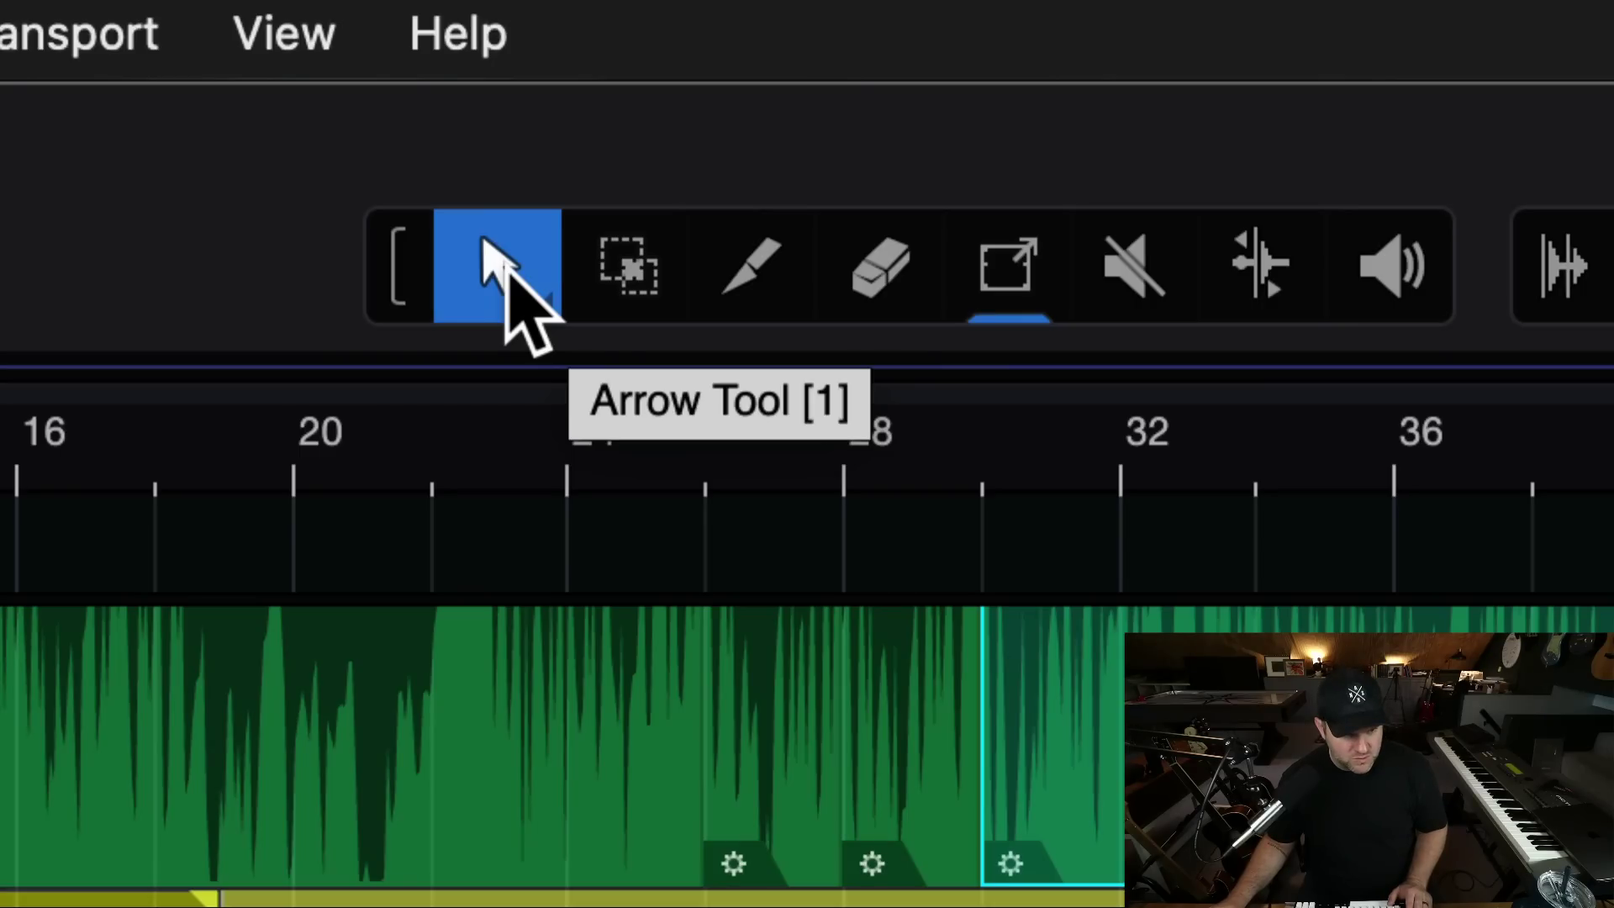
Link the Arrow and Range tools and mark the section from bar 28 to about bar 33 in the second EG 2 clip.
click(405, 257)
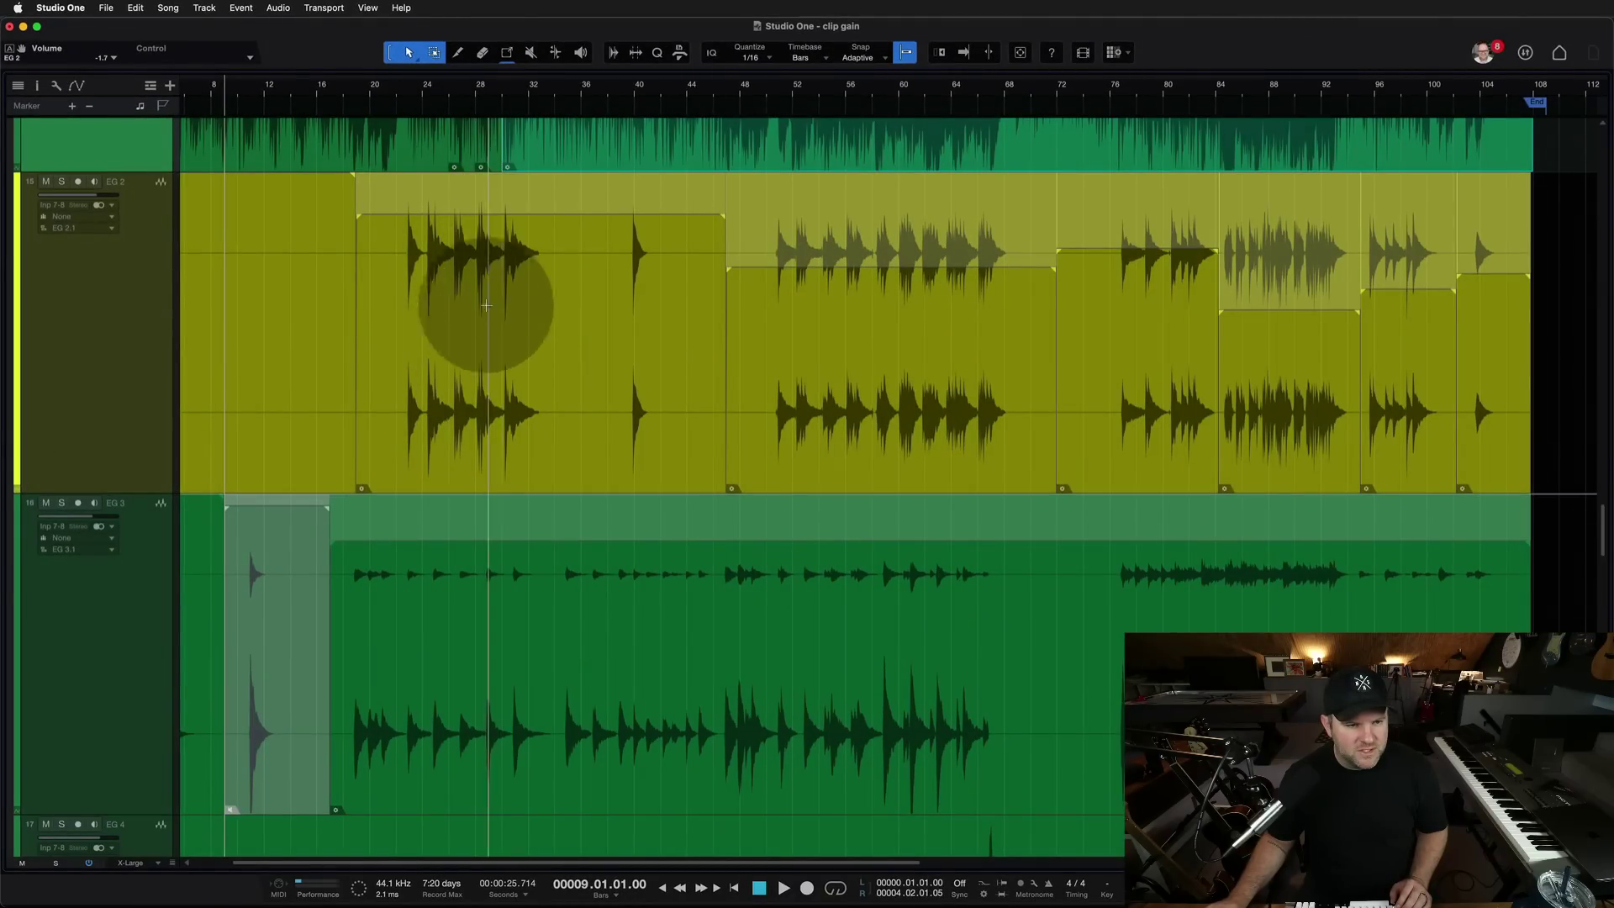
click(476, 394)
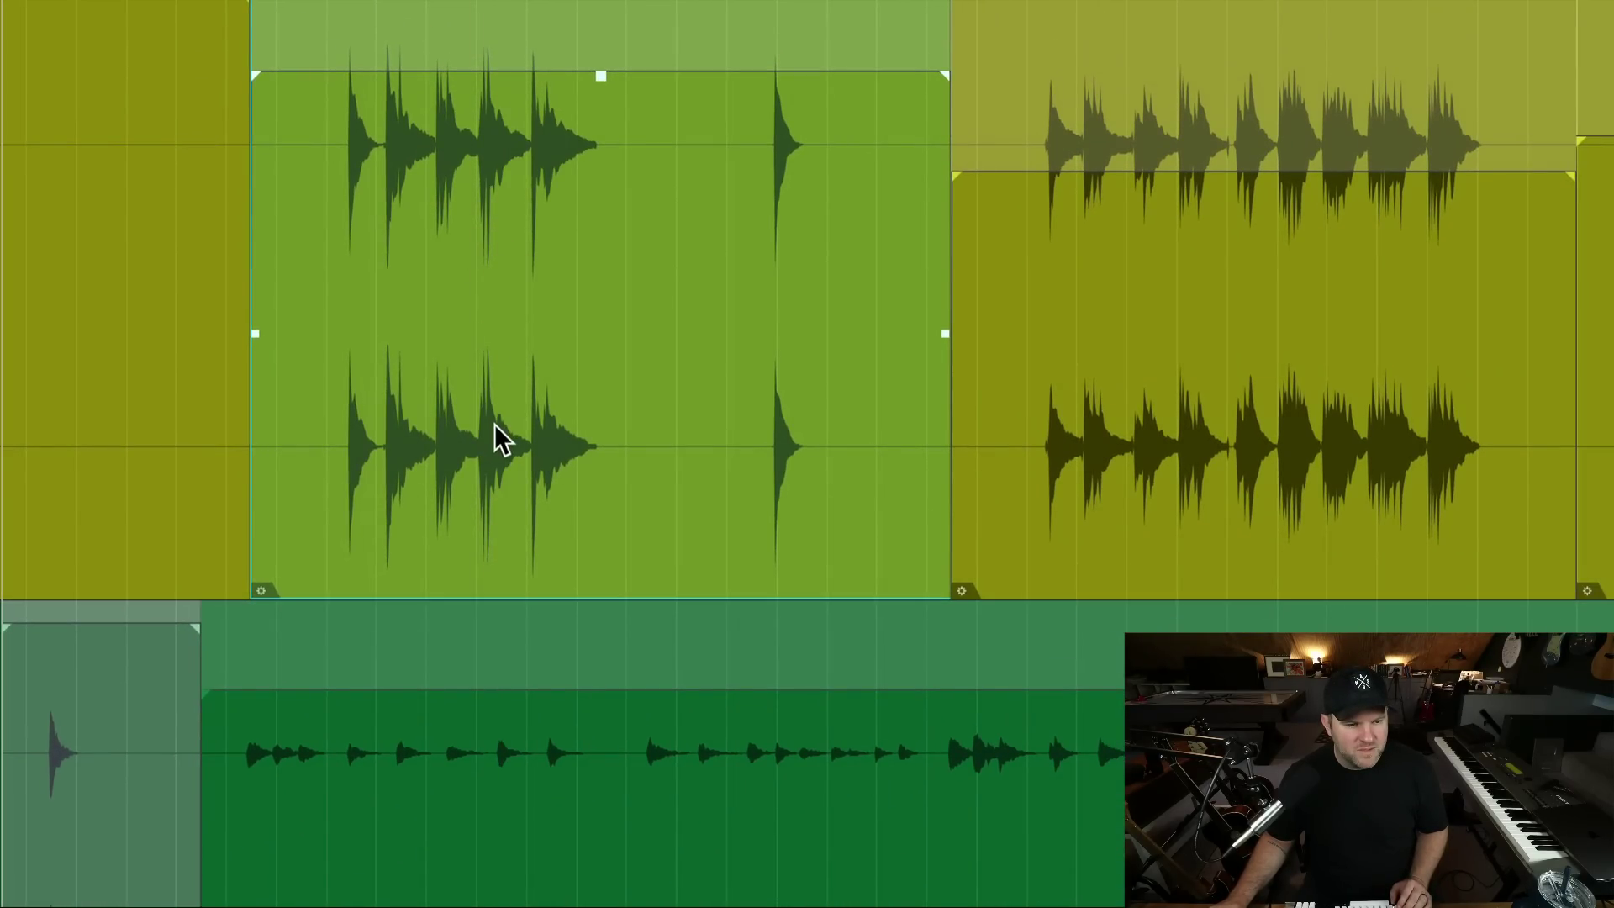
drag(498, 427, 474, 430)
key(super+z)
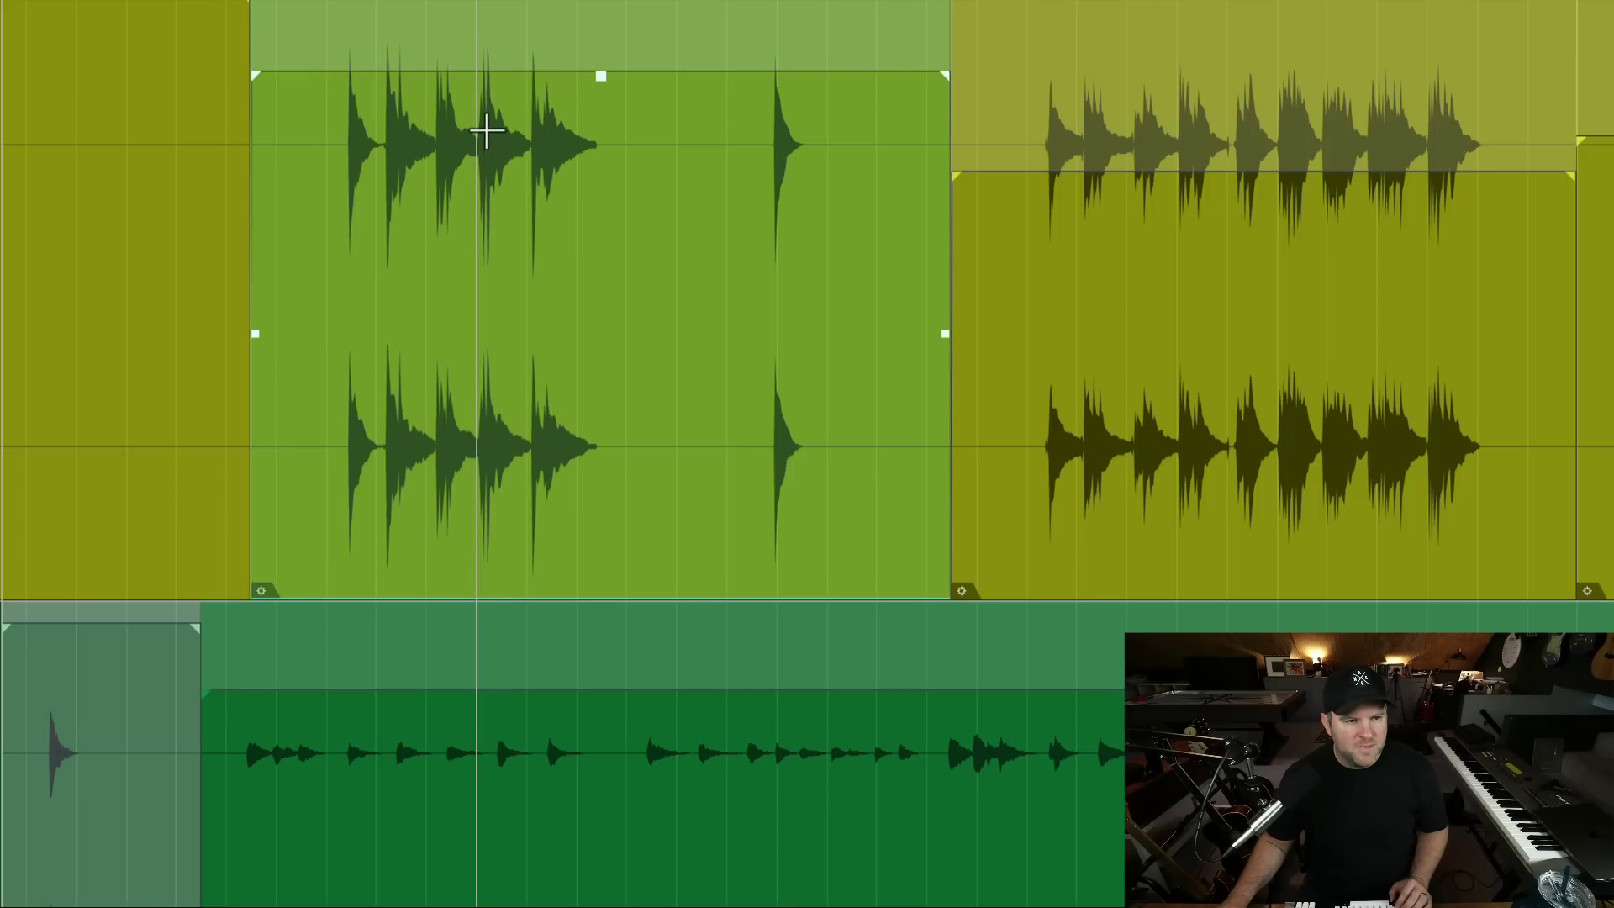
drag(478, 130, 600, 147)
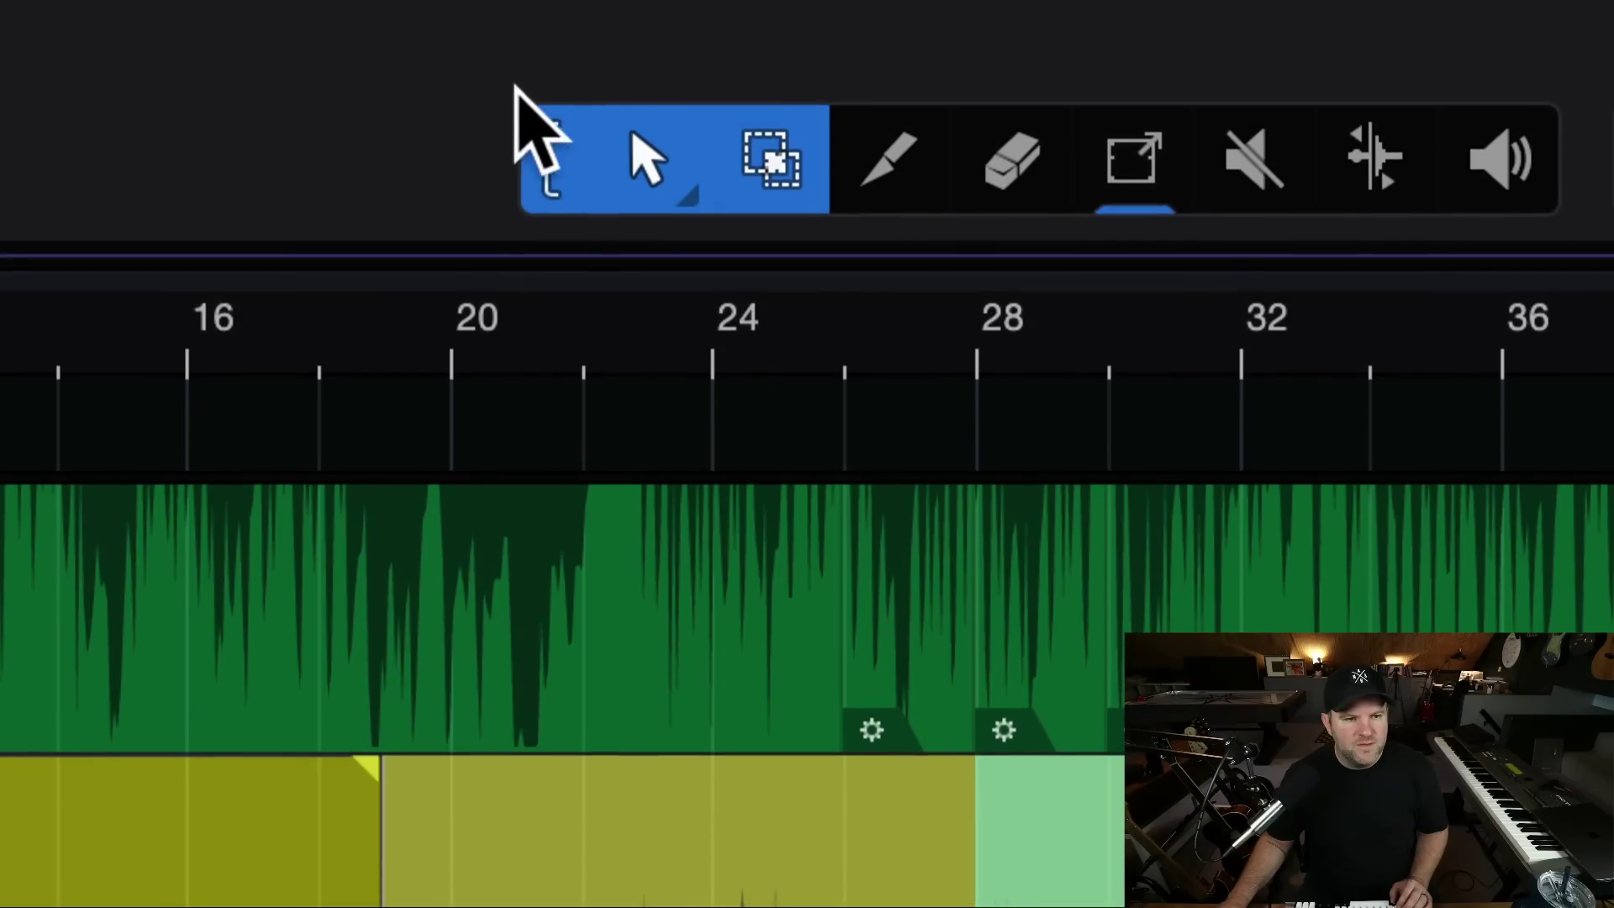
Unlink and relink the Arrow and Range tools, and make the Split tool the Arrow's alternative tool.
click(524, 16)
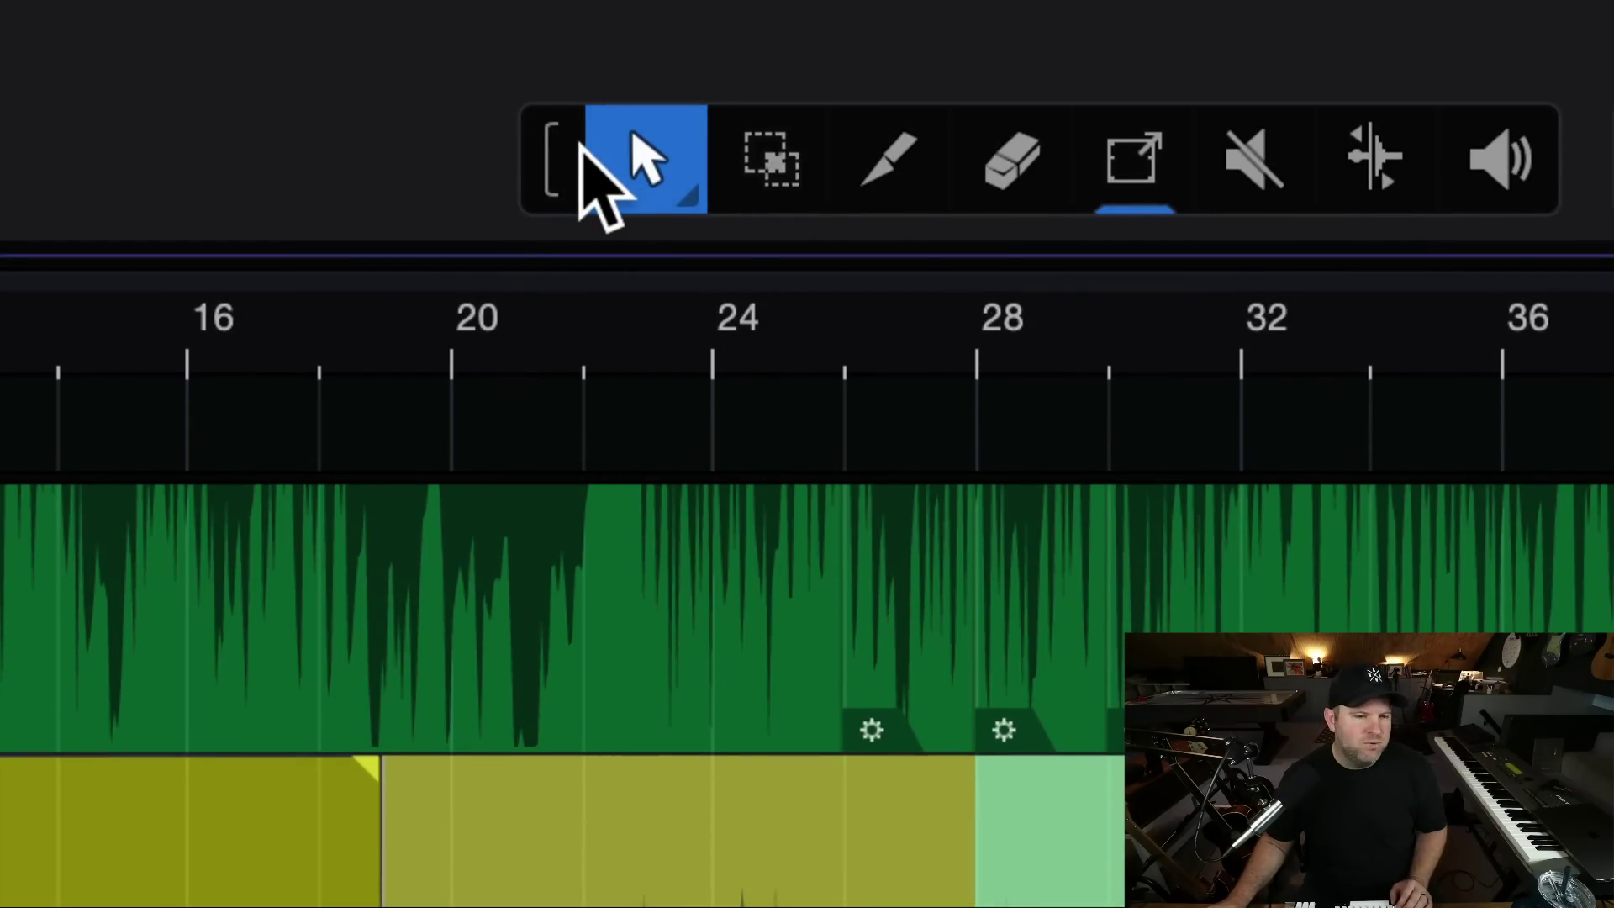
click(561, 141)
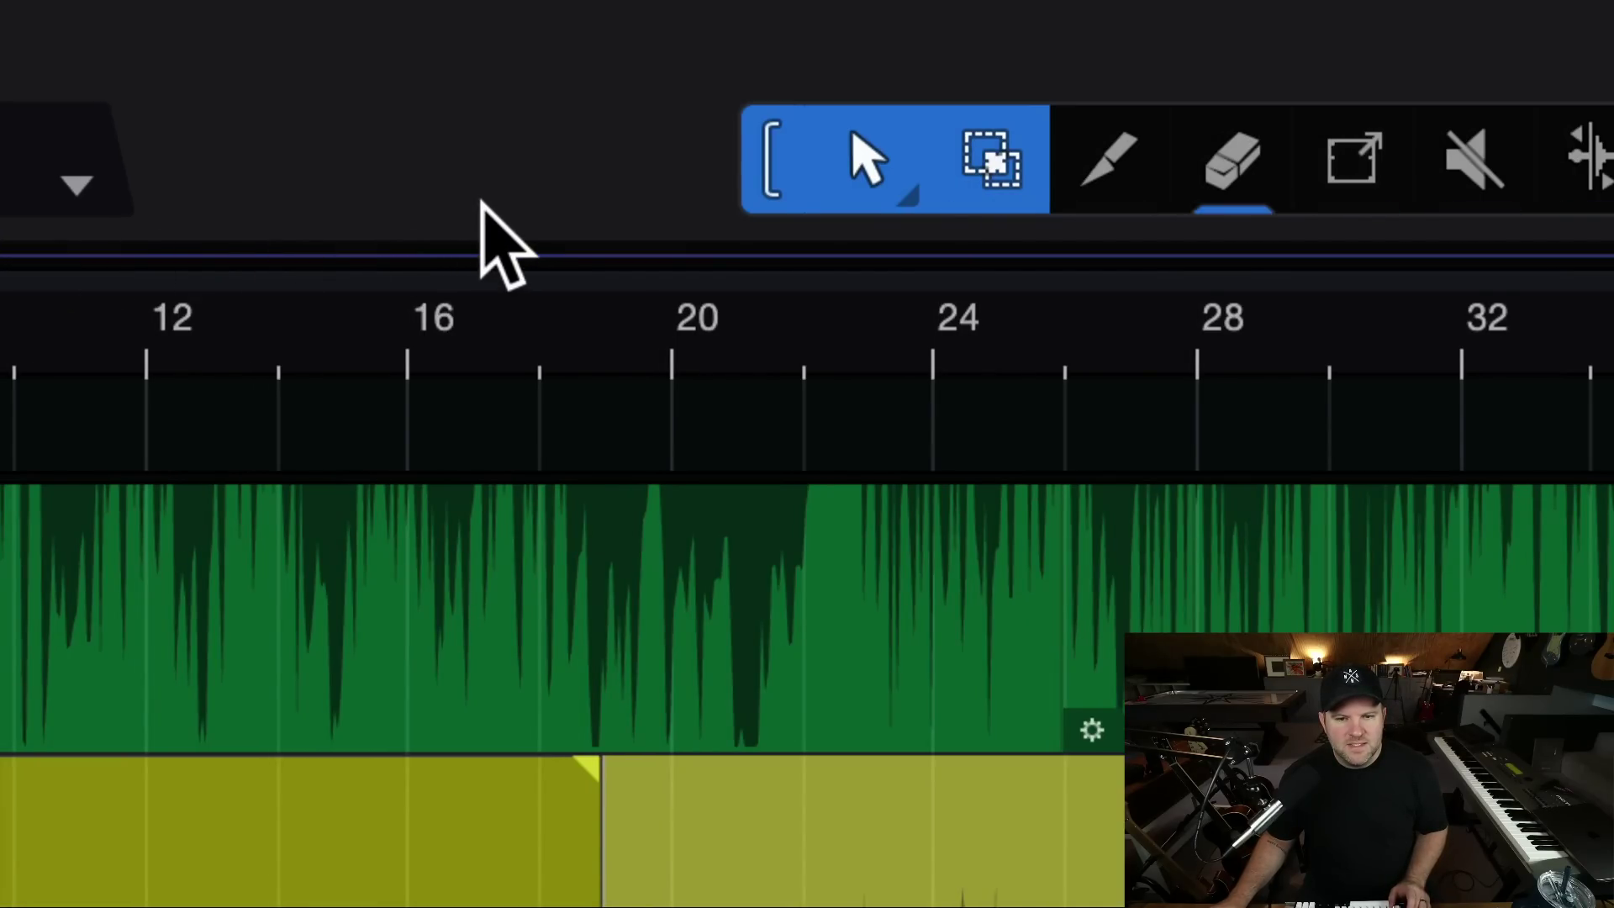
click(903, 198)
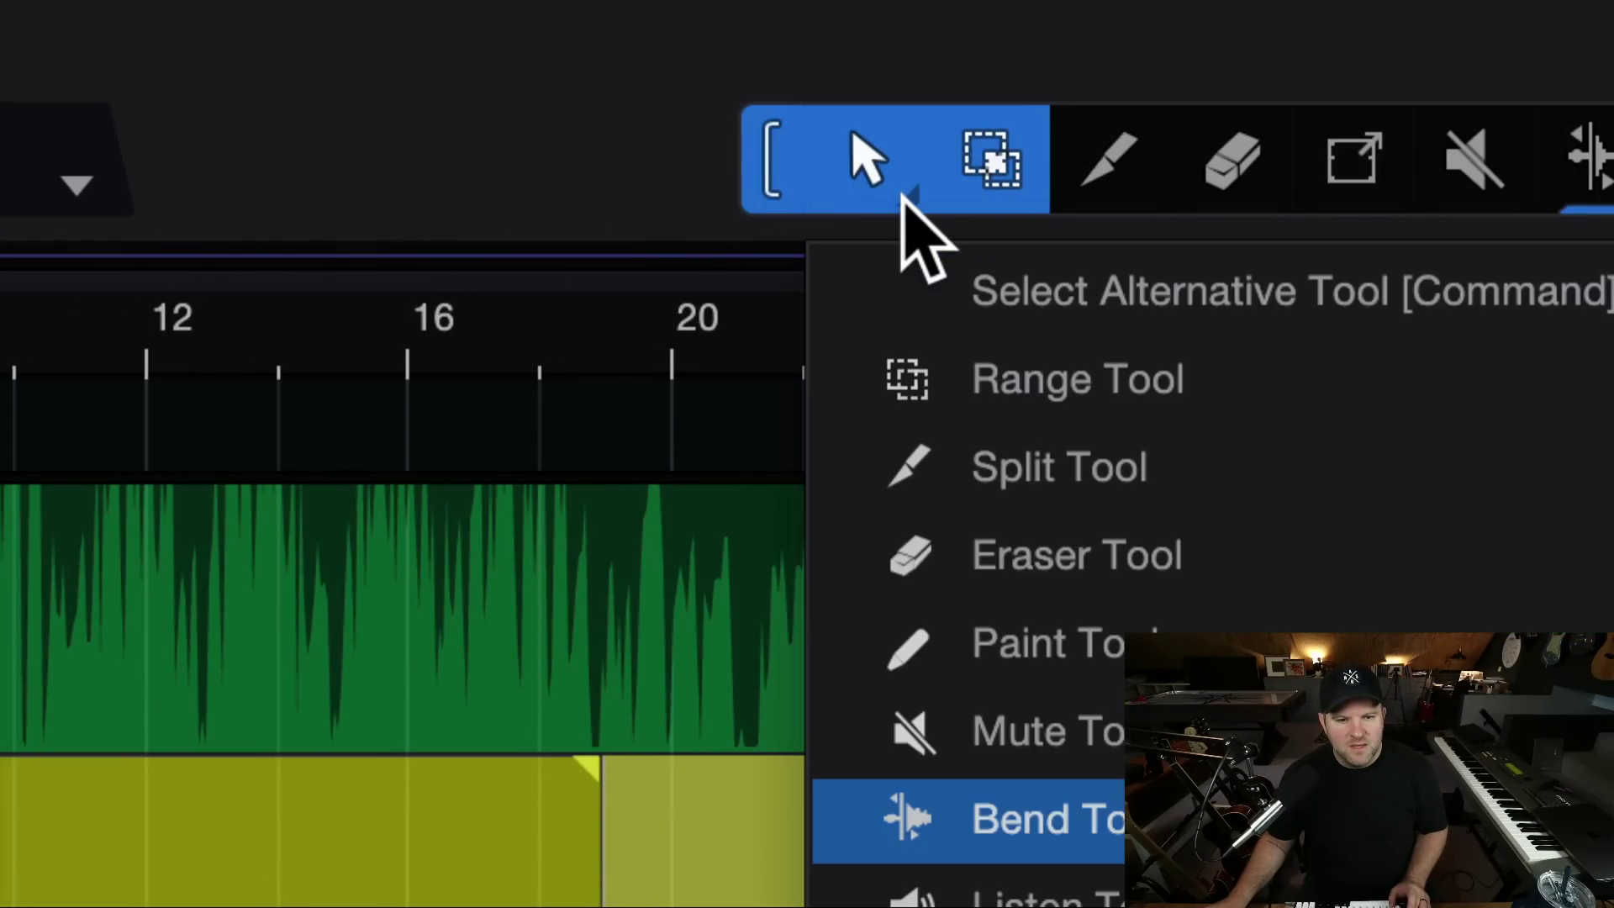
click(681, 158)
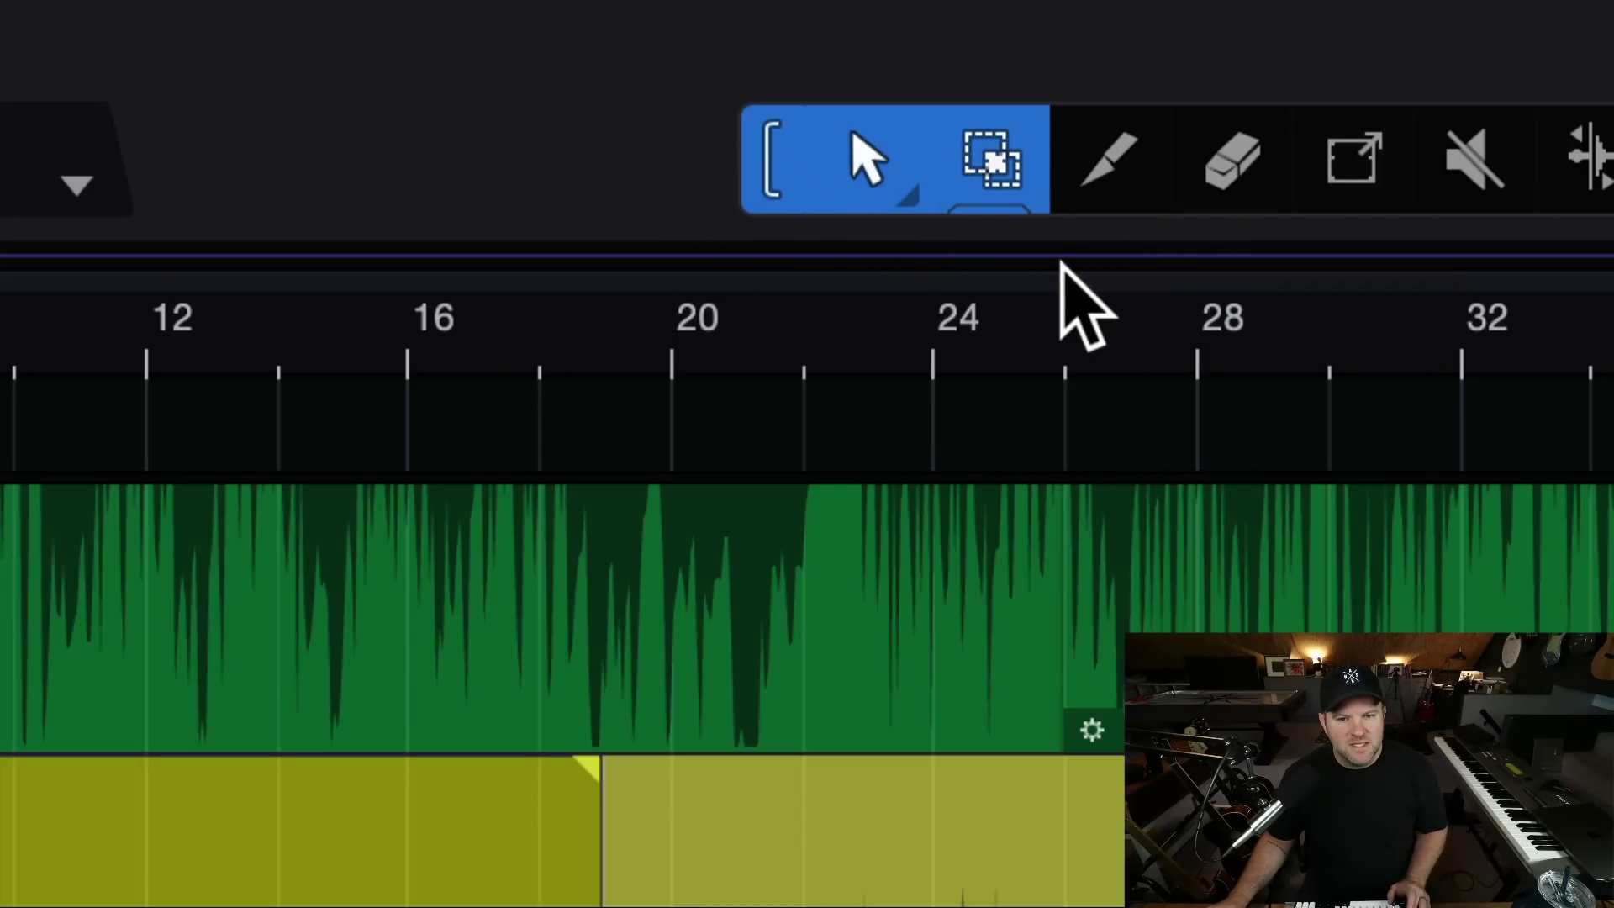
key(3)
click(1059, 534)
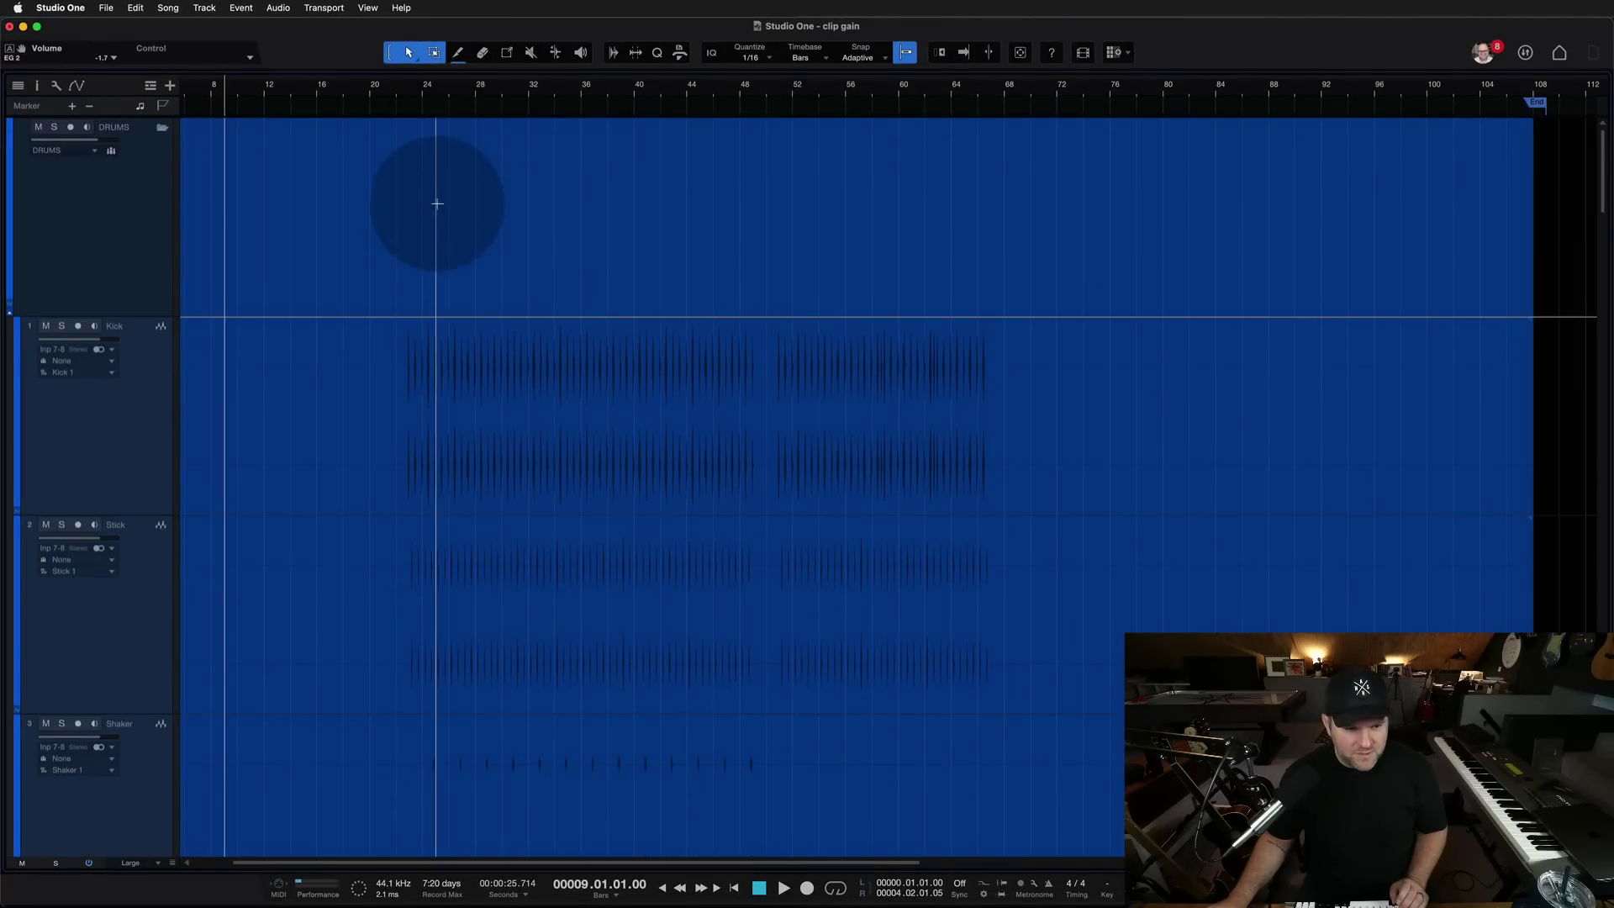
Select the second EG 2 clip and try splitting it with the alternative Split tool.
scroll(432, 235, down, 12)
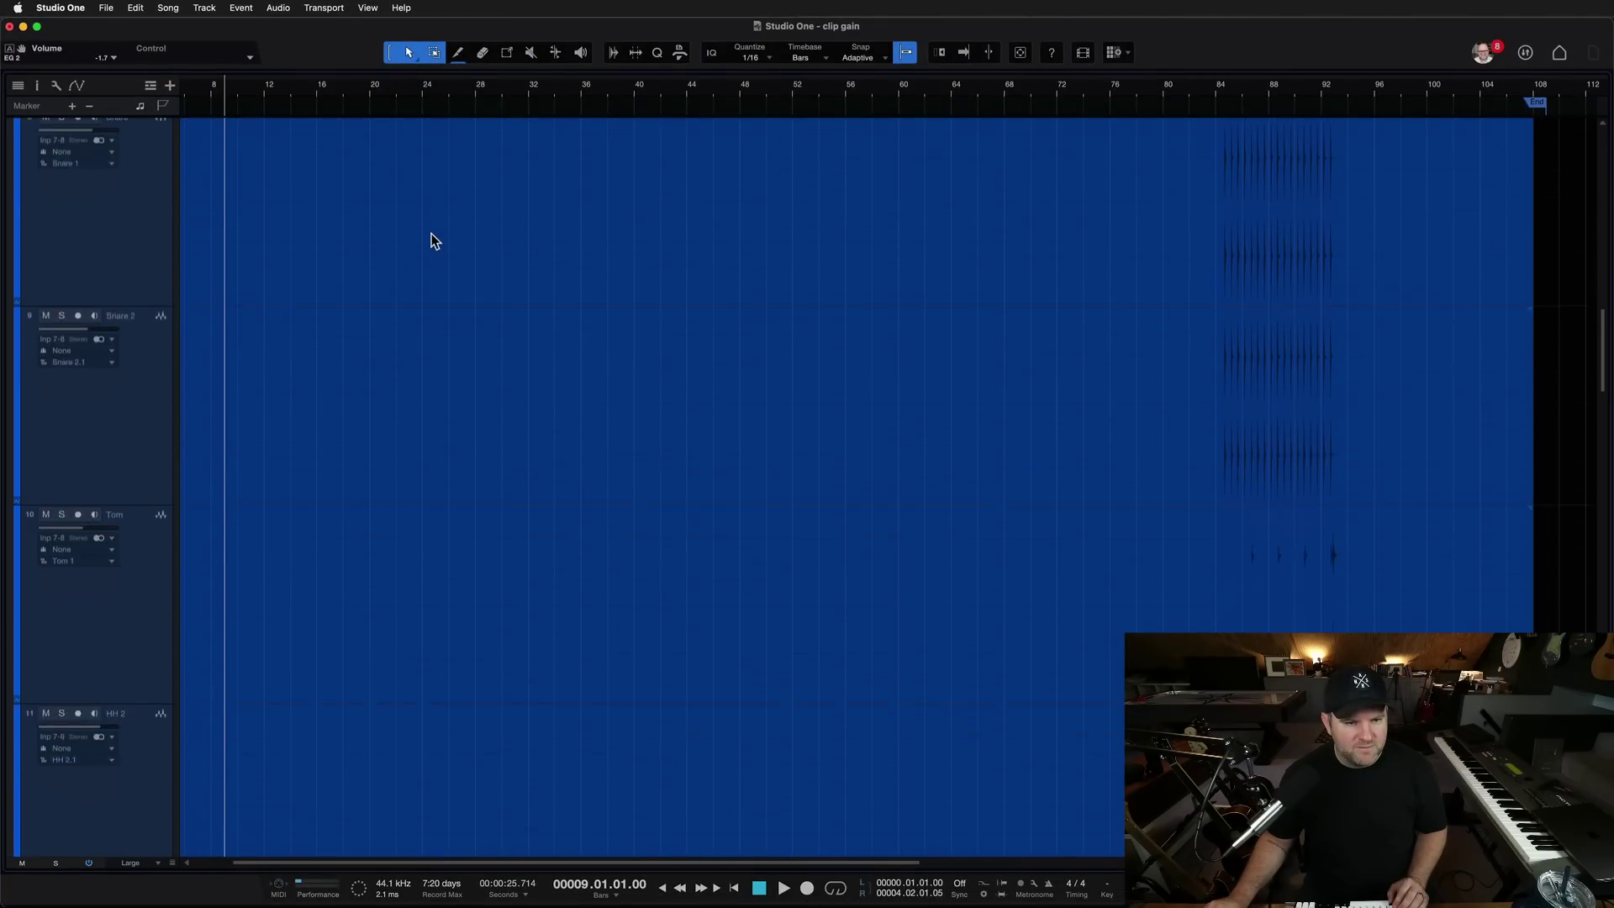
scroll(432, 241, down, 15)
click(573, 293)
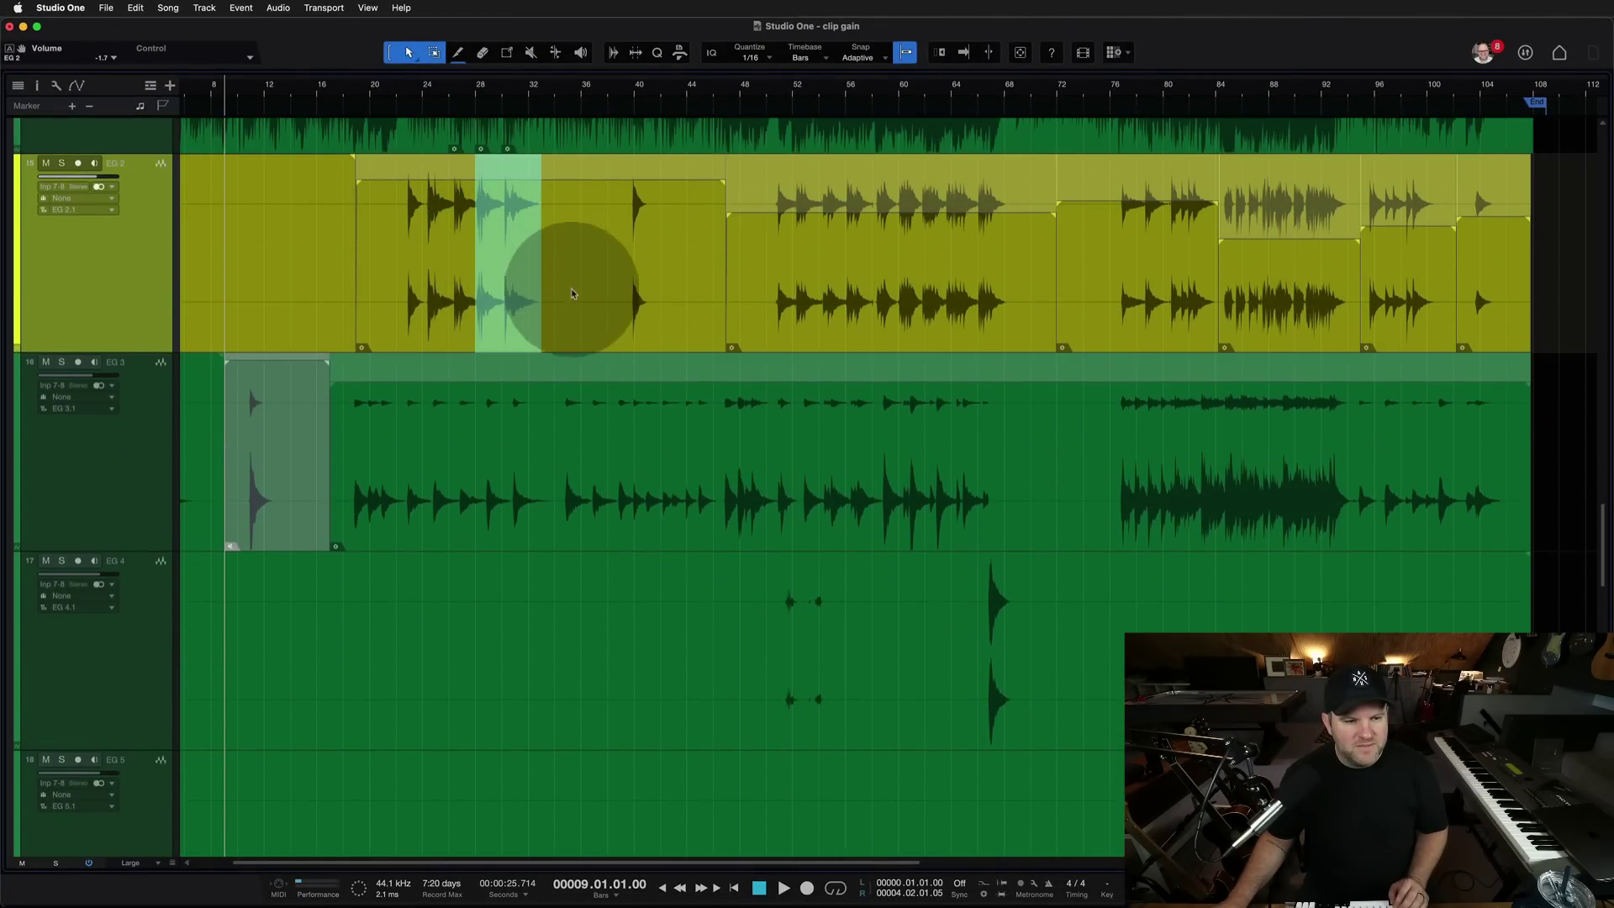
scroll(583, 299, up, 8)
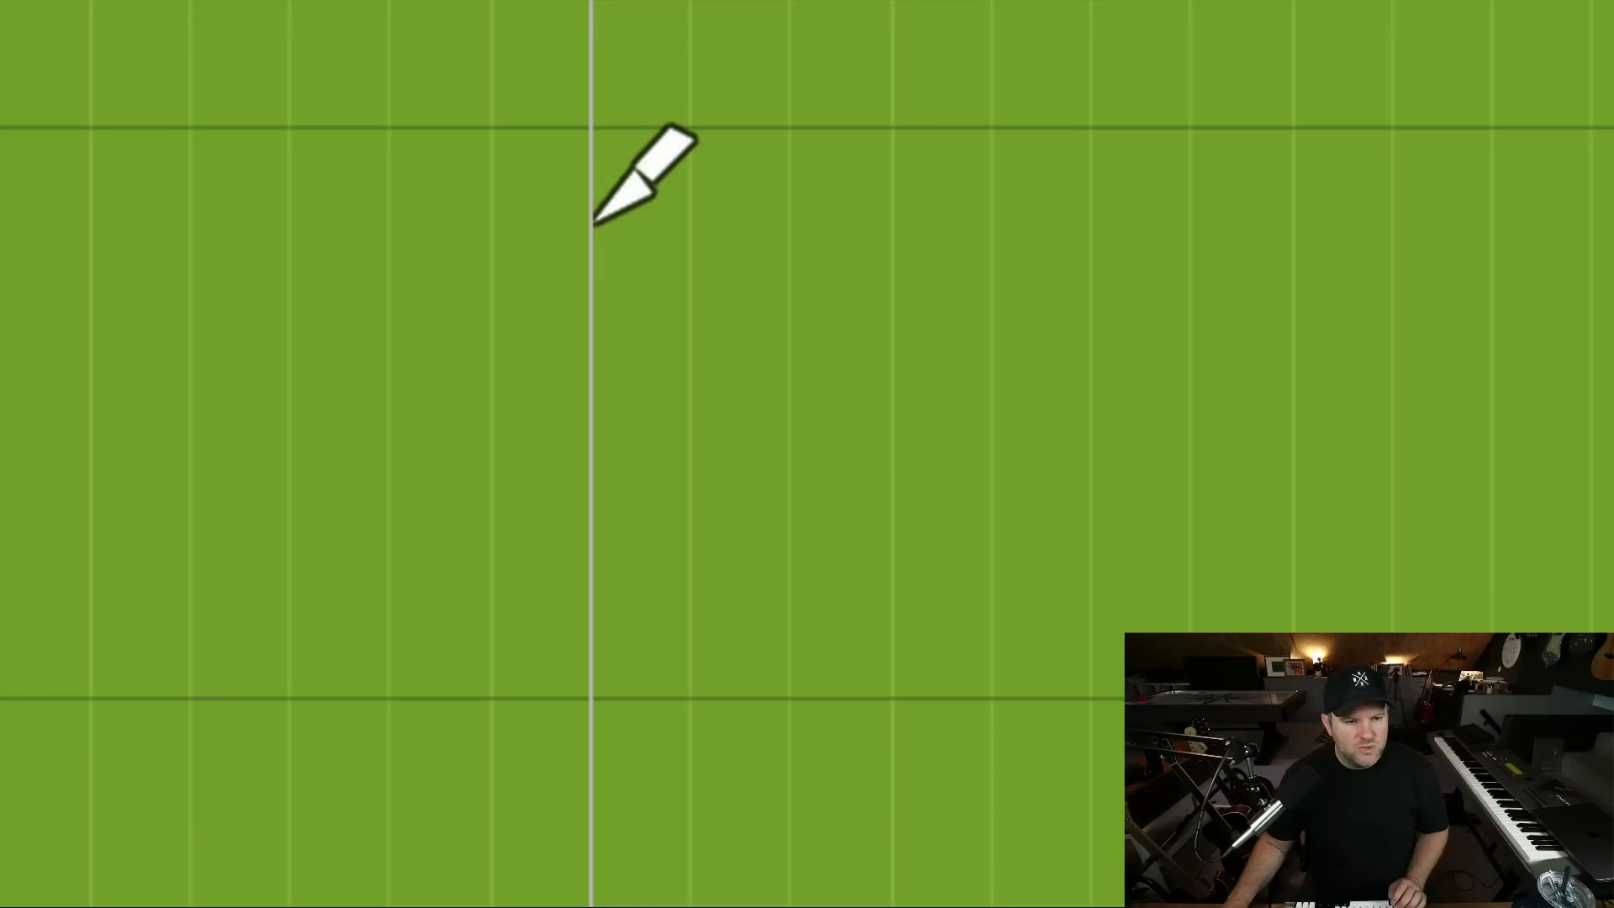
click(596, 221)
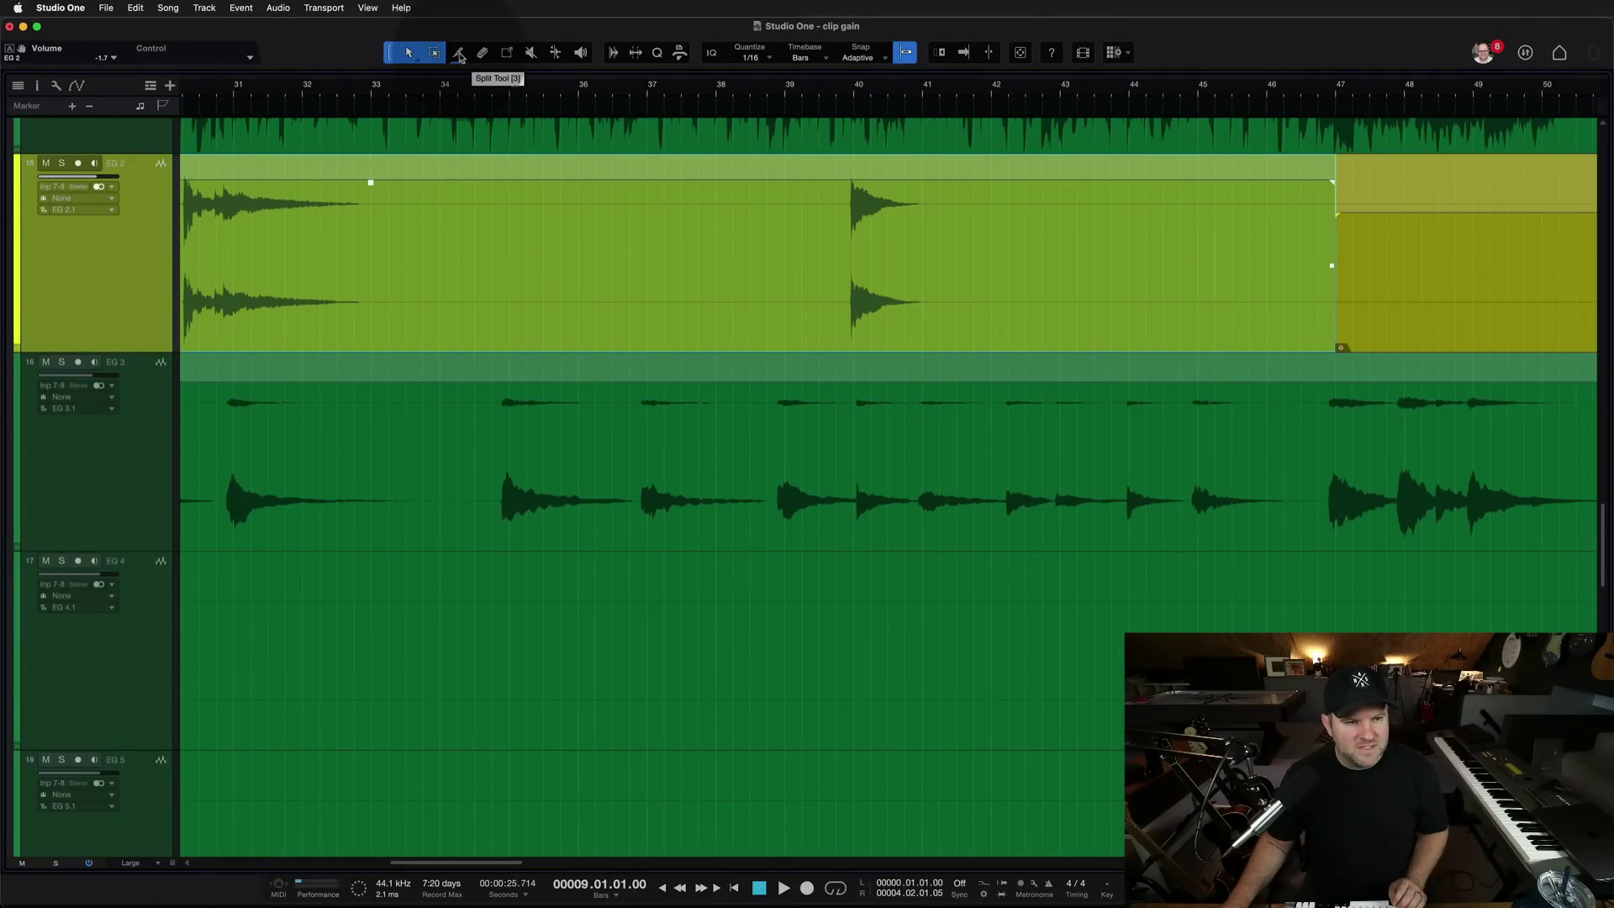
Isolate the single guitar hit near bar 40 in the second EG 2 clip as its own section and lower its gain slightly.
scroll(514, 270, down, 10)
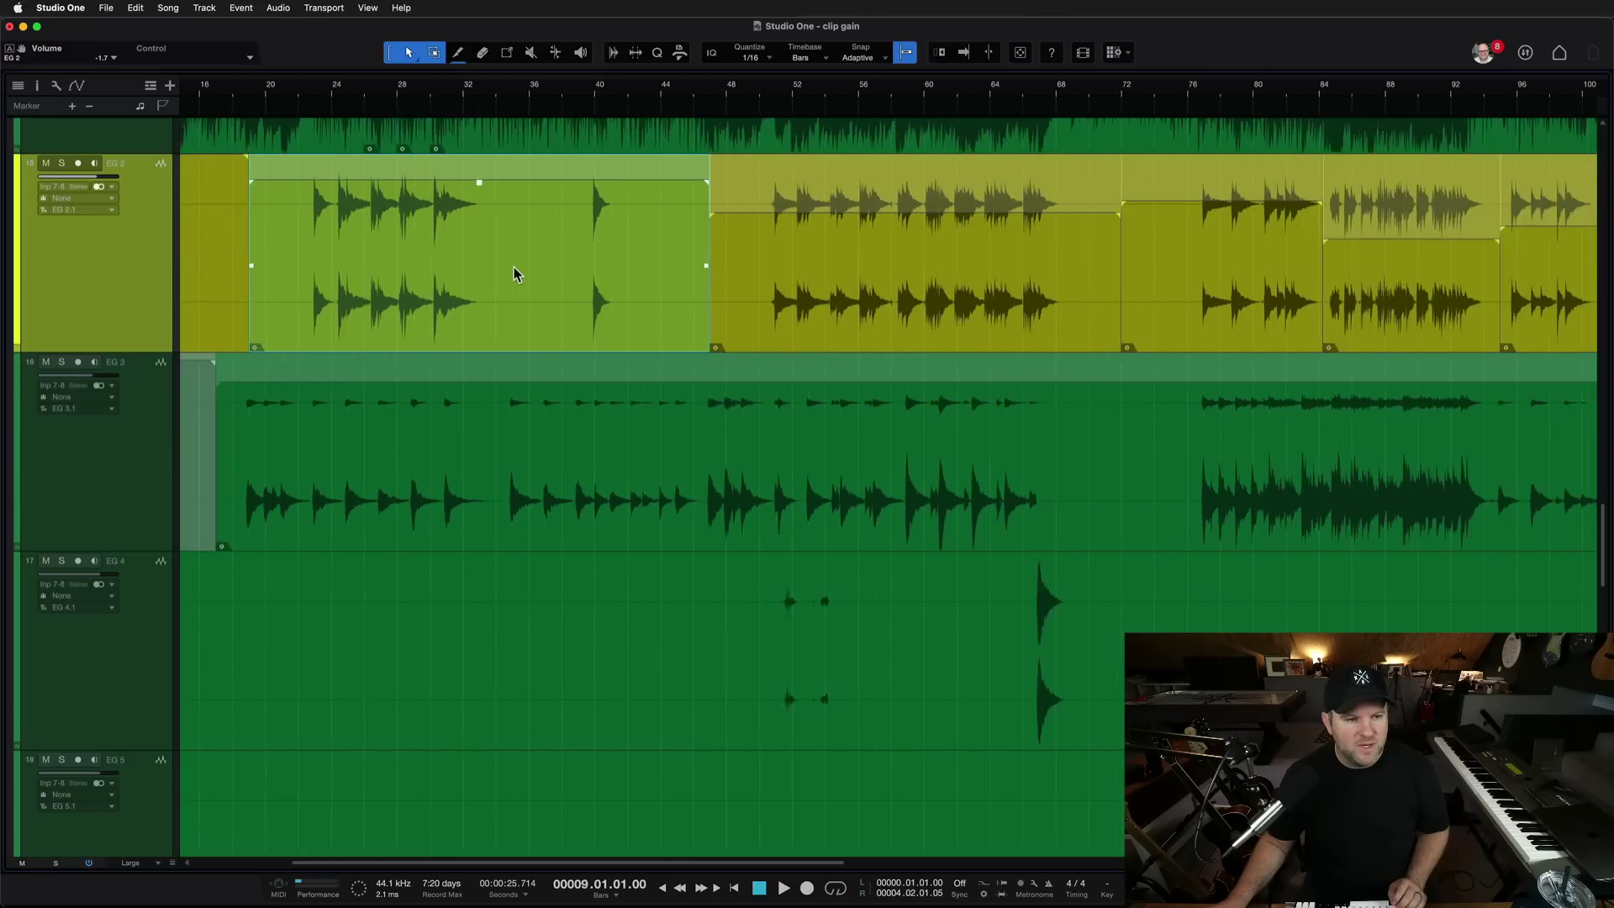
scroll(594, 279, up, 5)
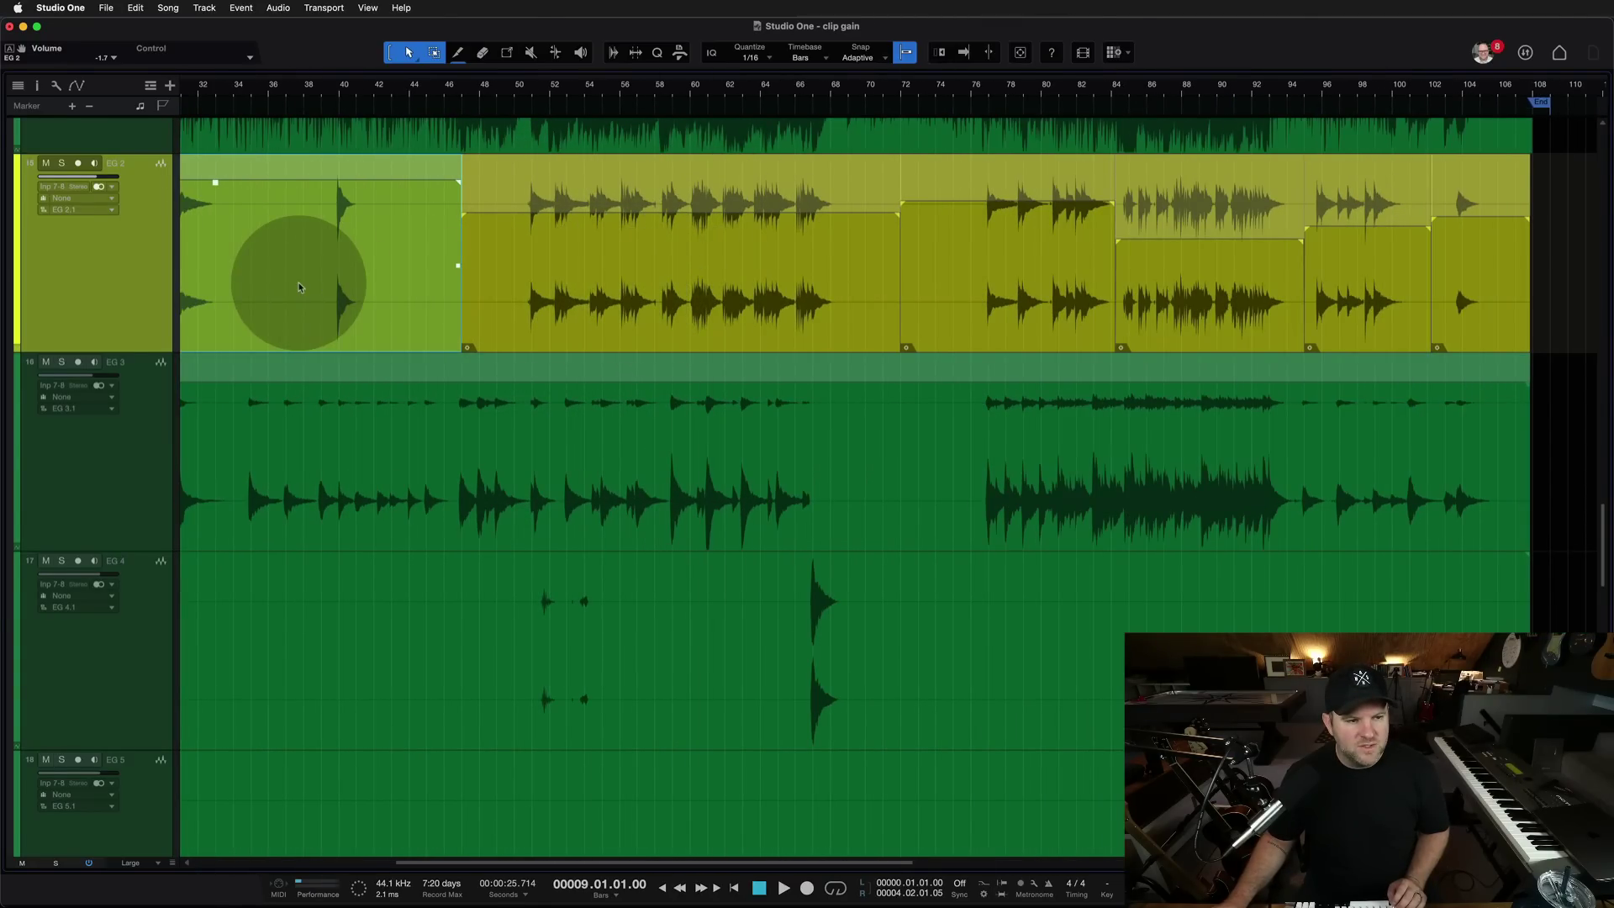
scroll(301, 290, up, 5)
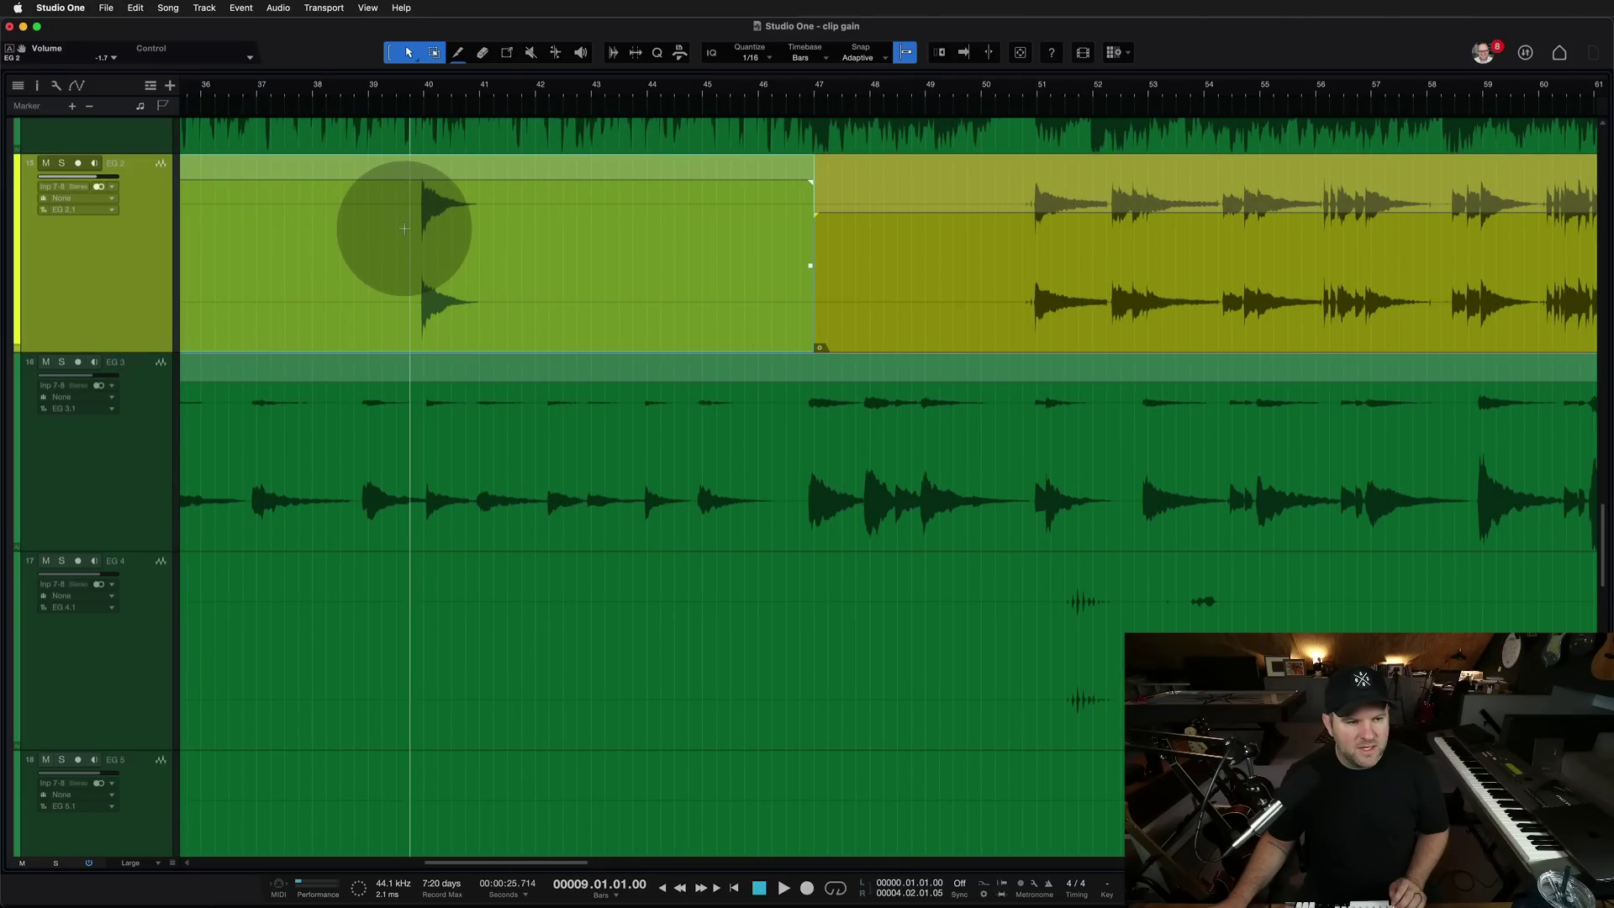
drag(409, 223, 471, 197)
scroll(561, 225, left, 5)
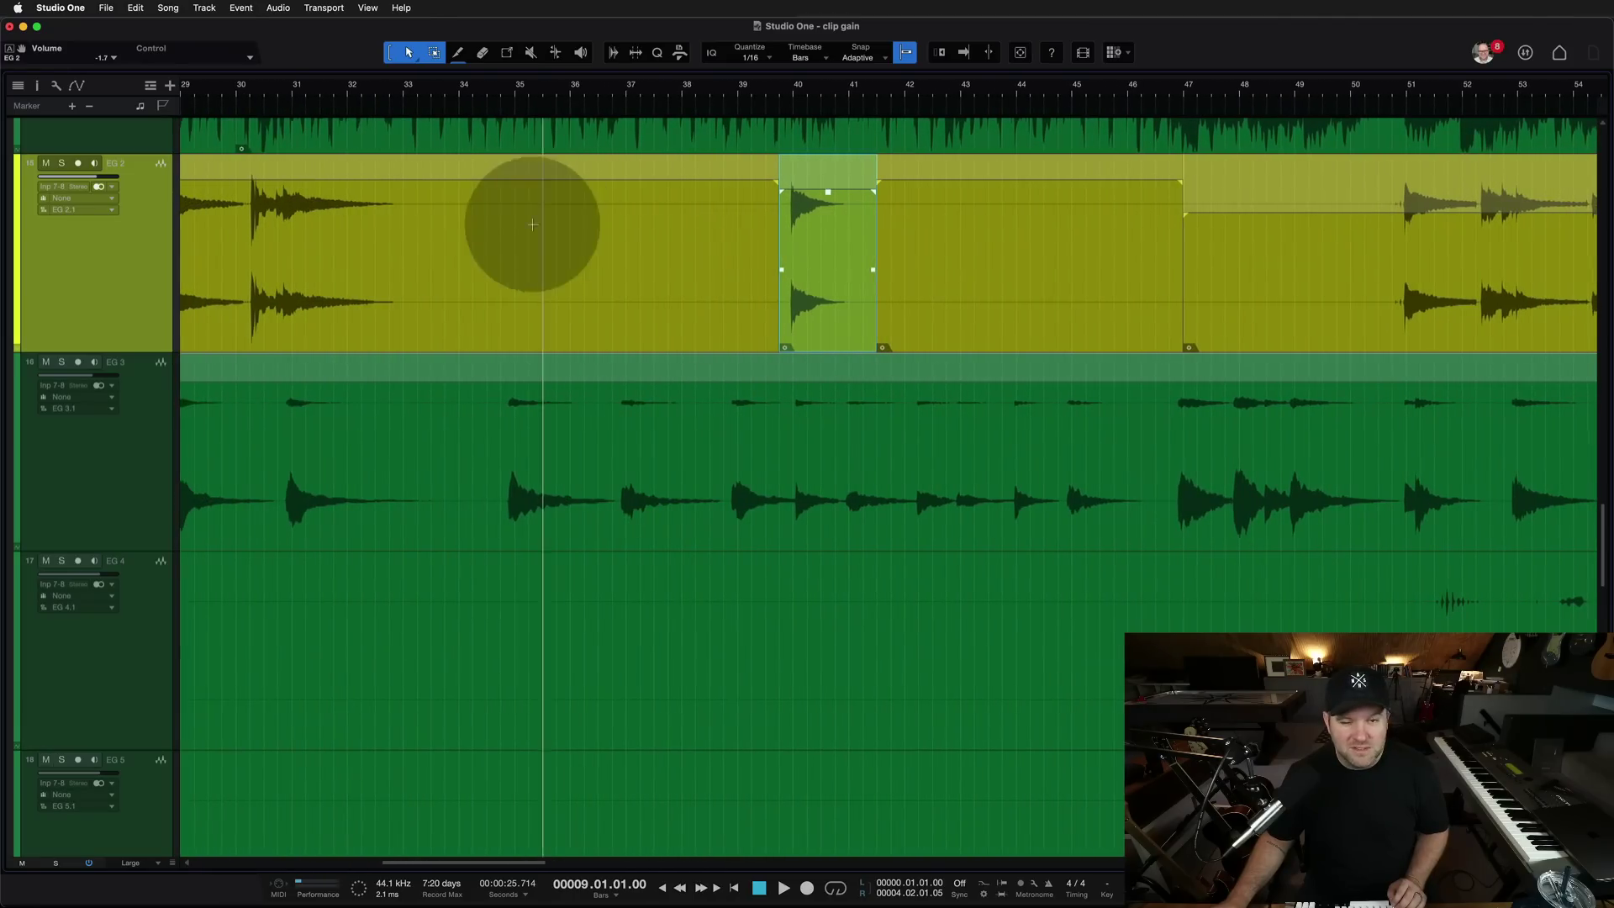
Turn off snapping and isolate the guitar phrase from about bar 30 to bar 33 on EG 2 as its own section.
scroll(533, 225, left, 5)
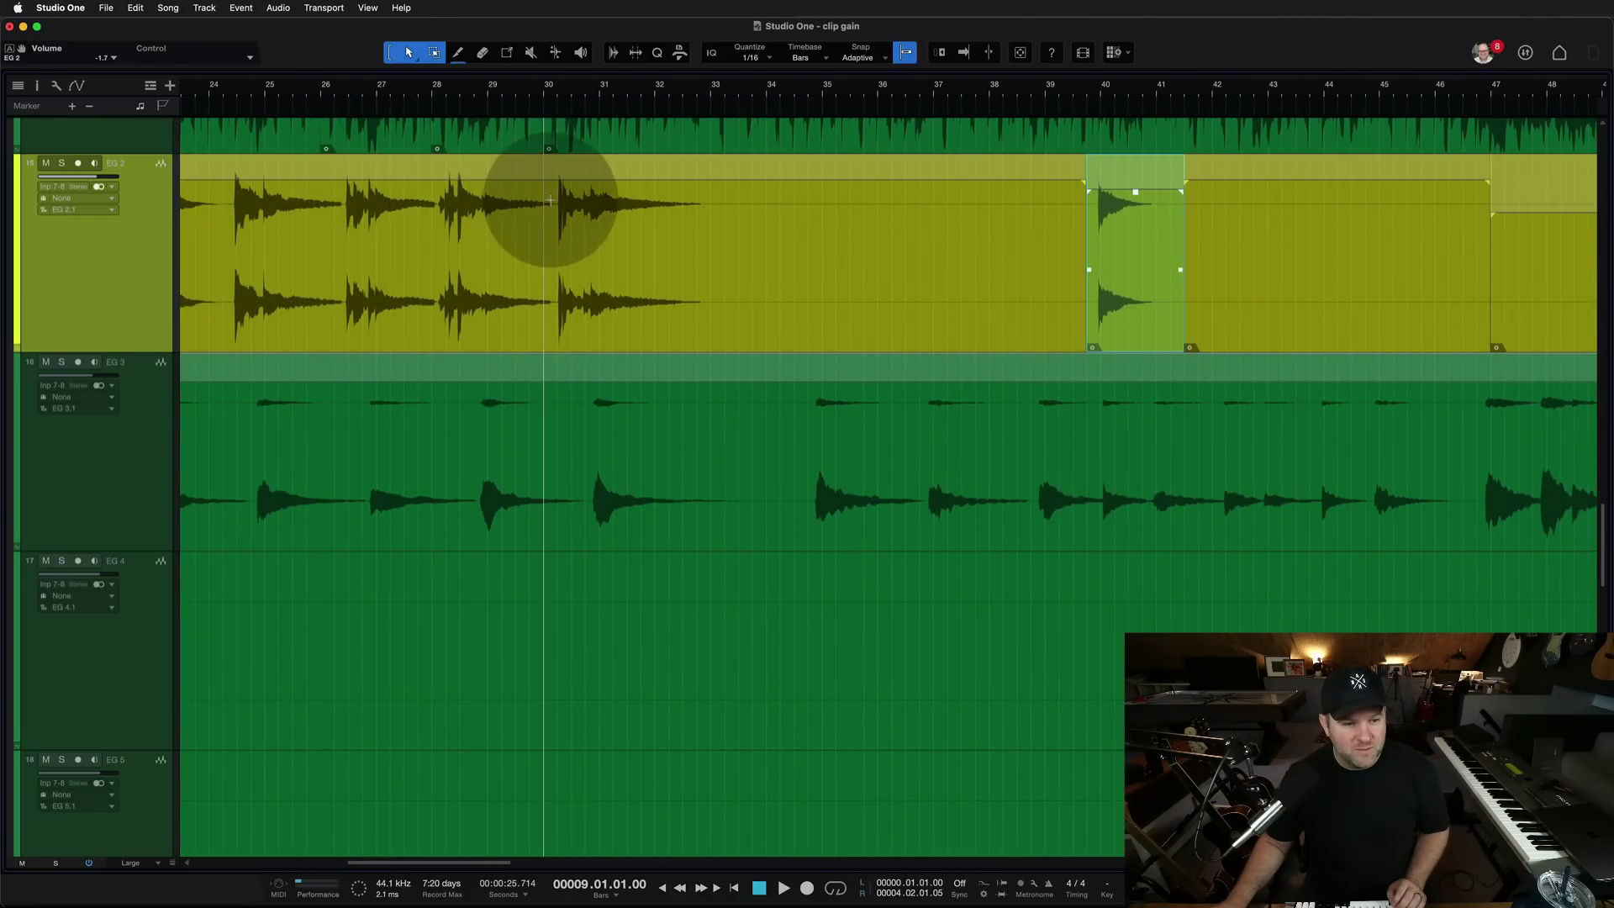
key(n)
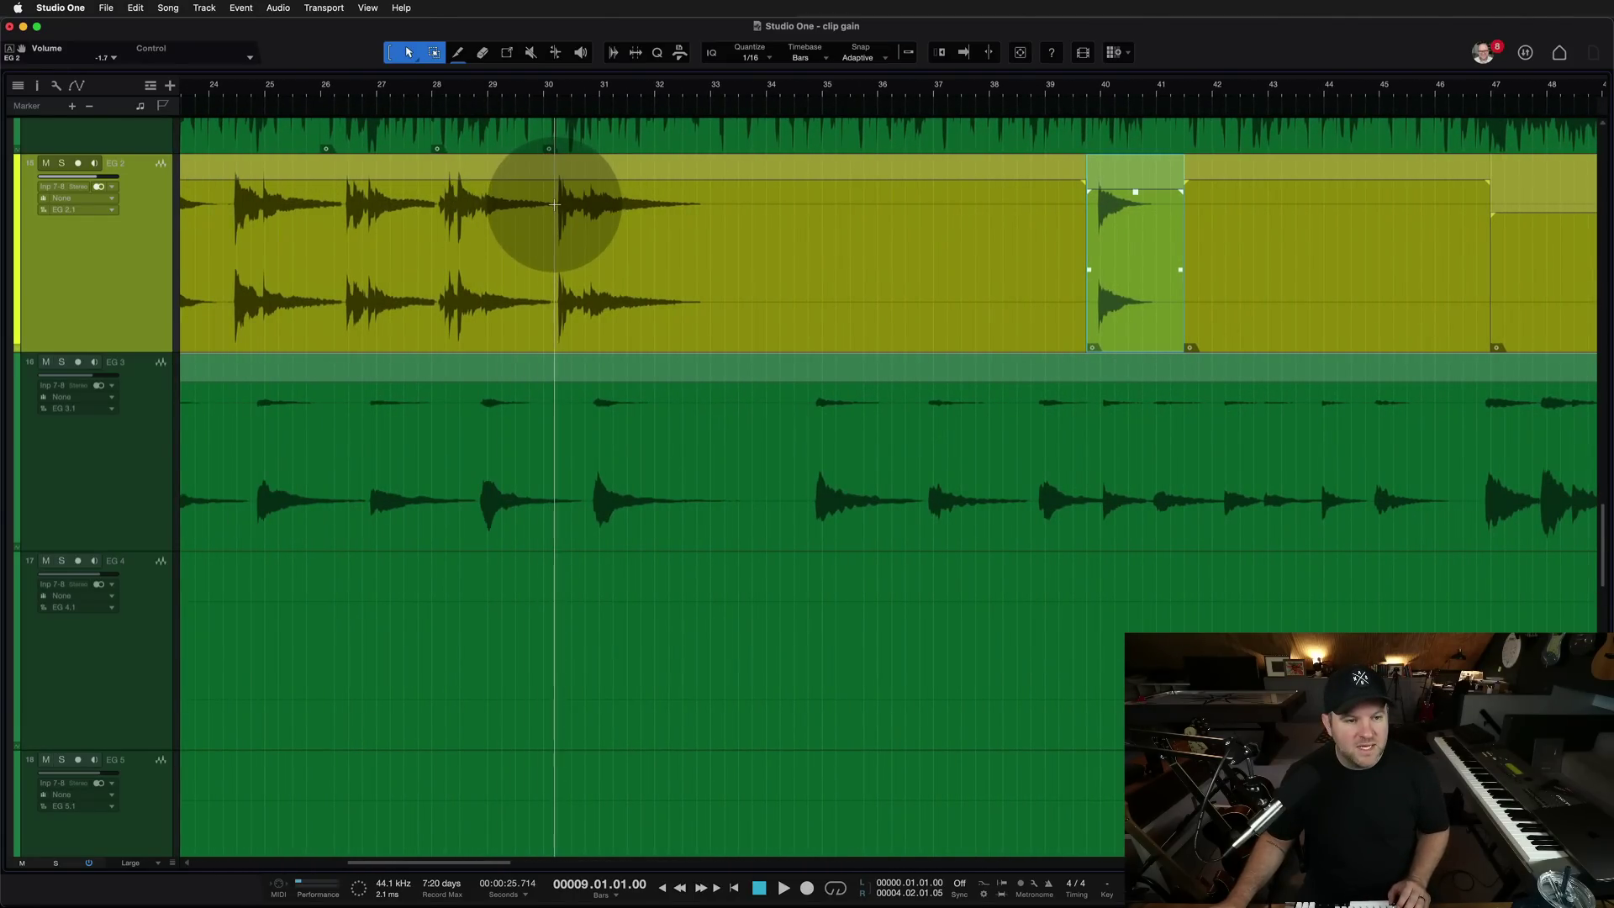
drag(551, 205, 734, 232)
key(alt+super+x)
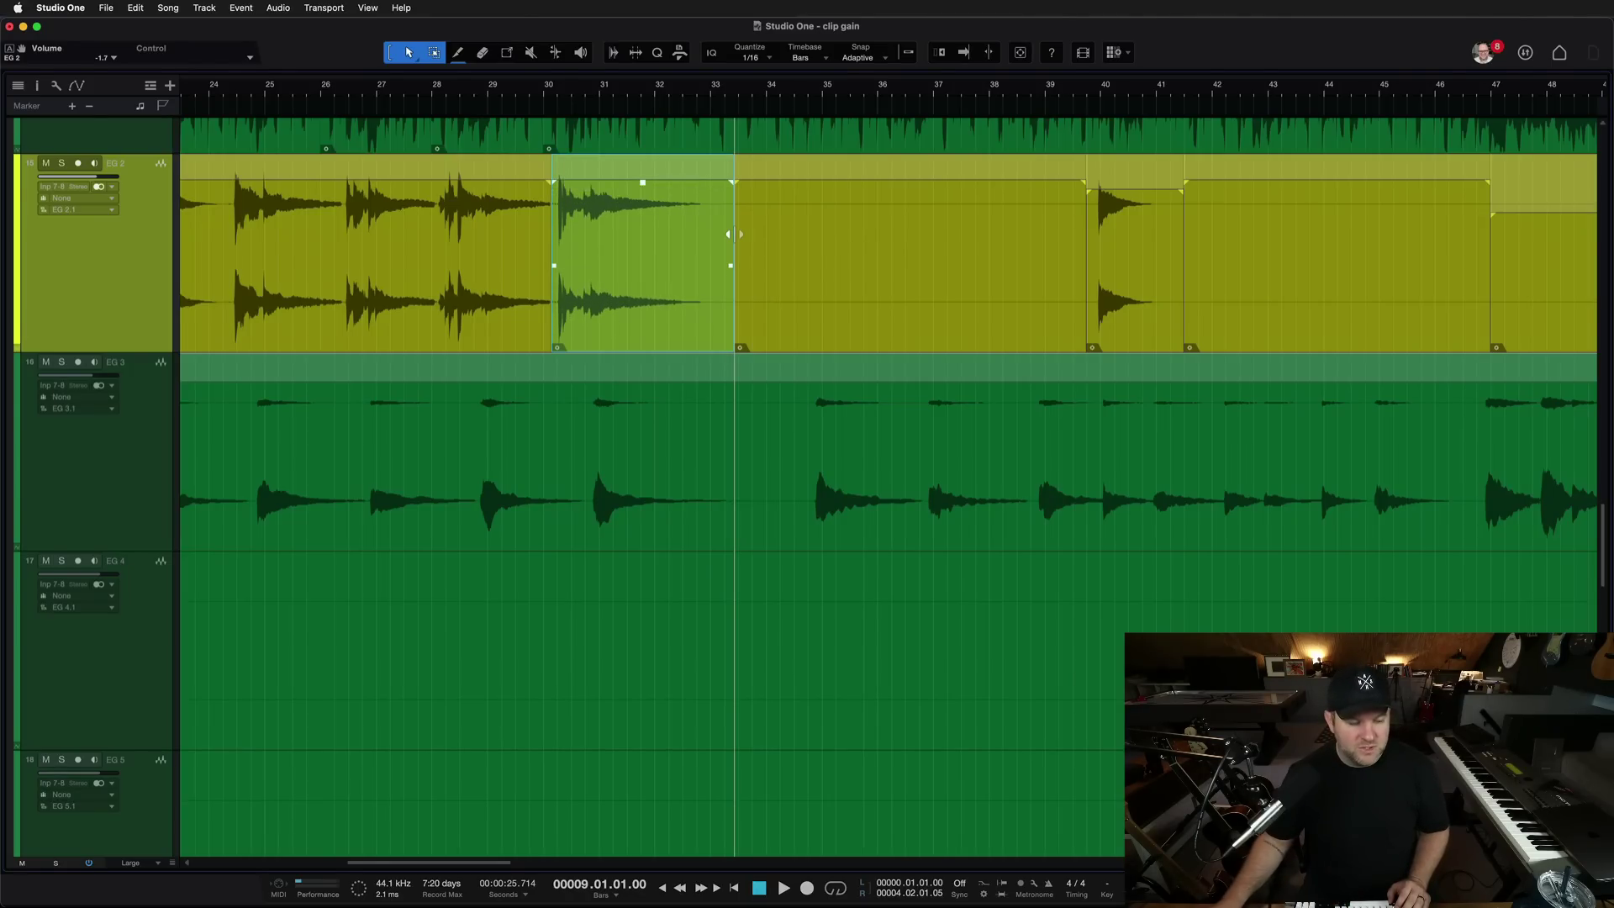
Isolate the EG 2 phrase from about bar 26 to bar 28 as its own section and lower its gain.
drag(342, 208, 436, 224)
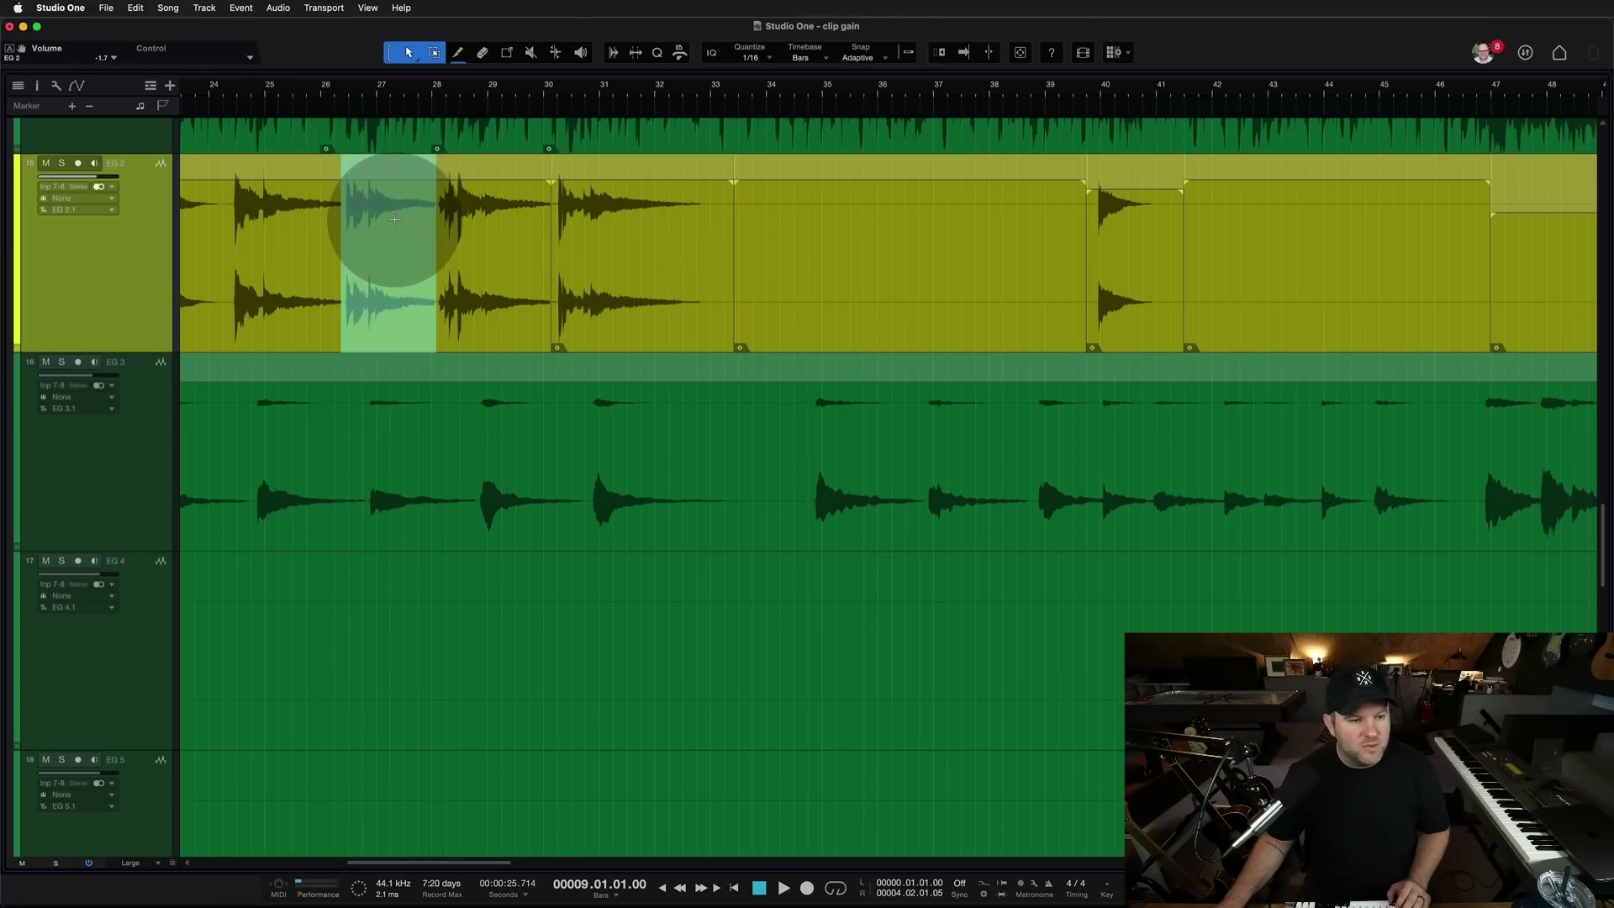
double_click(395, 220)
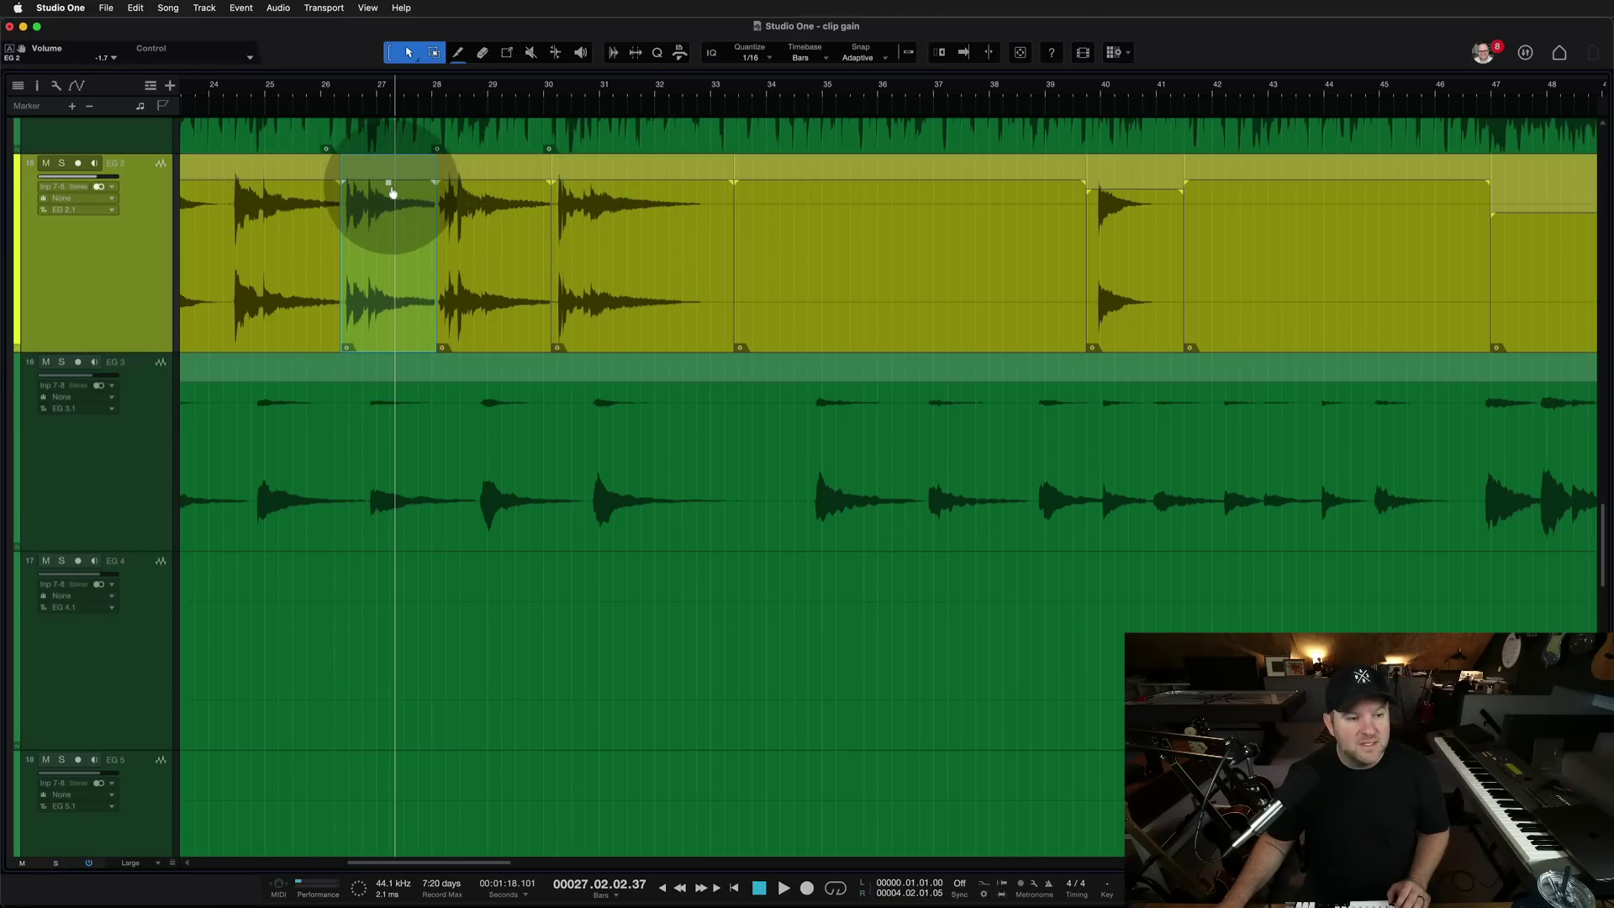
drag(393, 192, 398, 215)
Split off the single guitar hit near bar 23 on EG 2, lower its gain slightly, and select the section following it.
scroll(412, 220, left, 5)
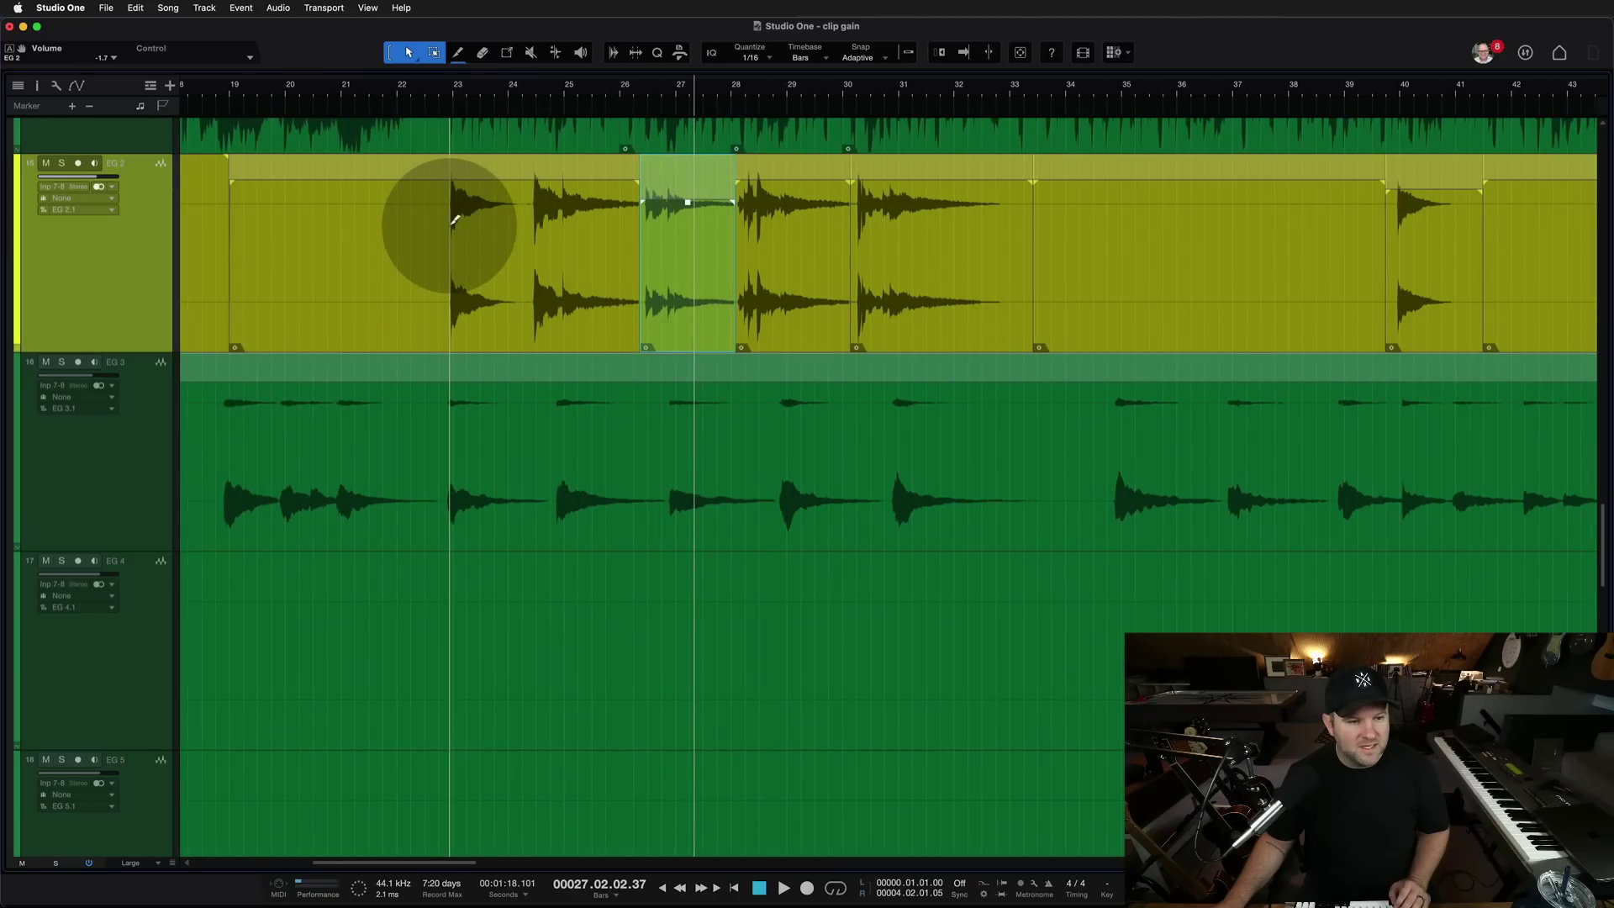
super+click(444, 222)
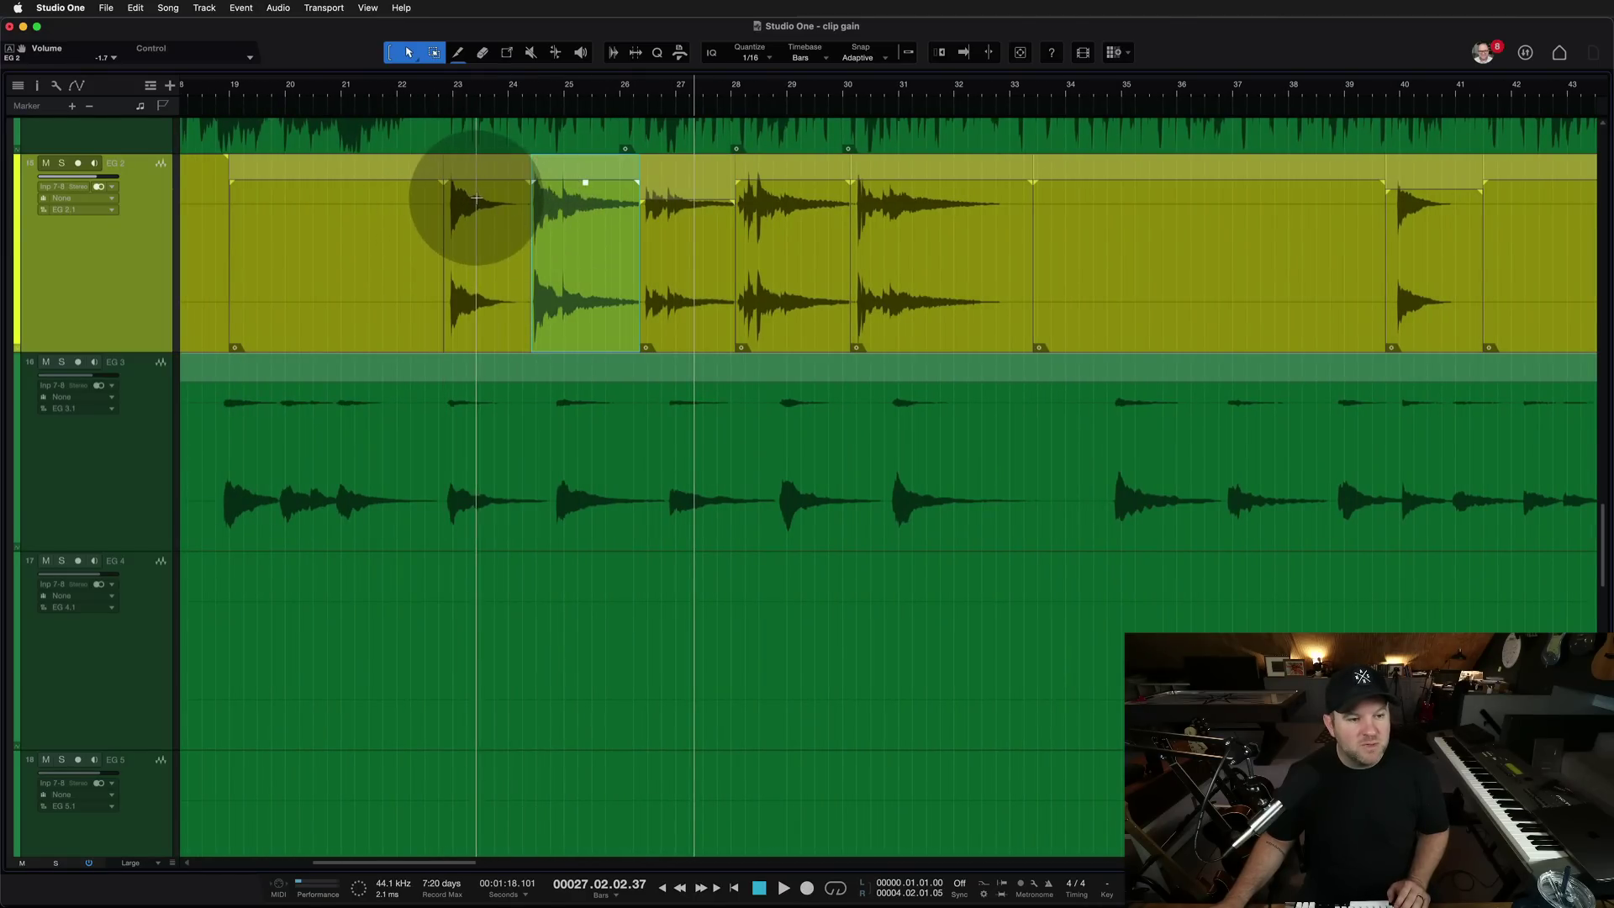
click(486, 269)
click(488, 186)
drag(488, 196, 489, 199)
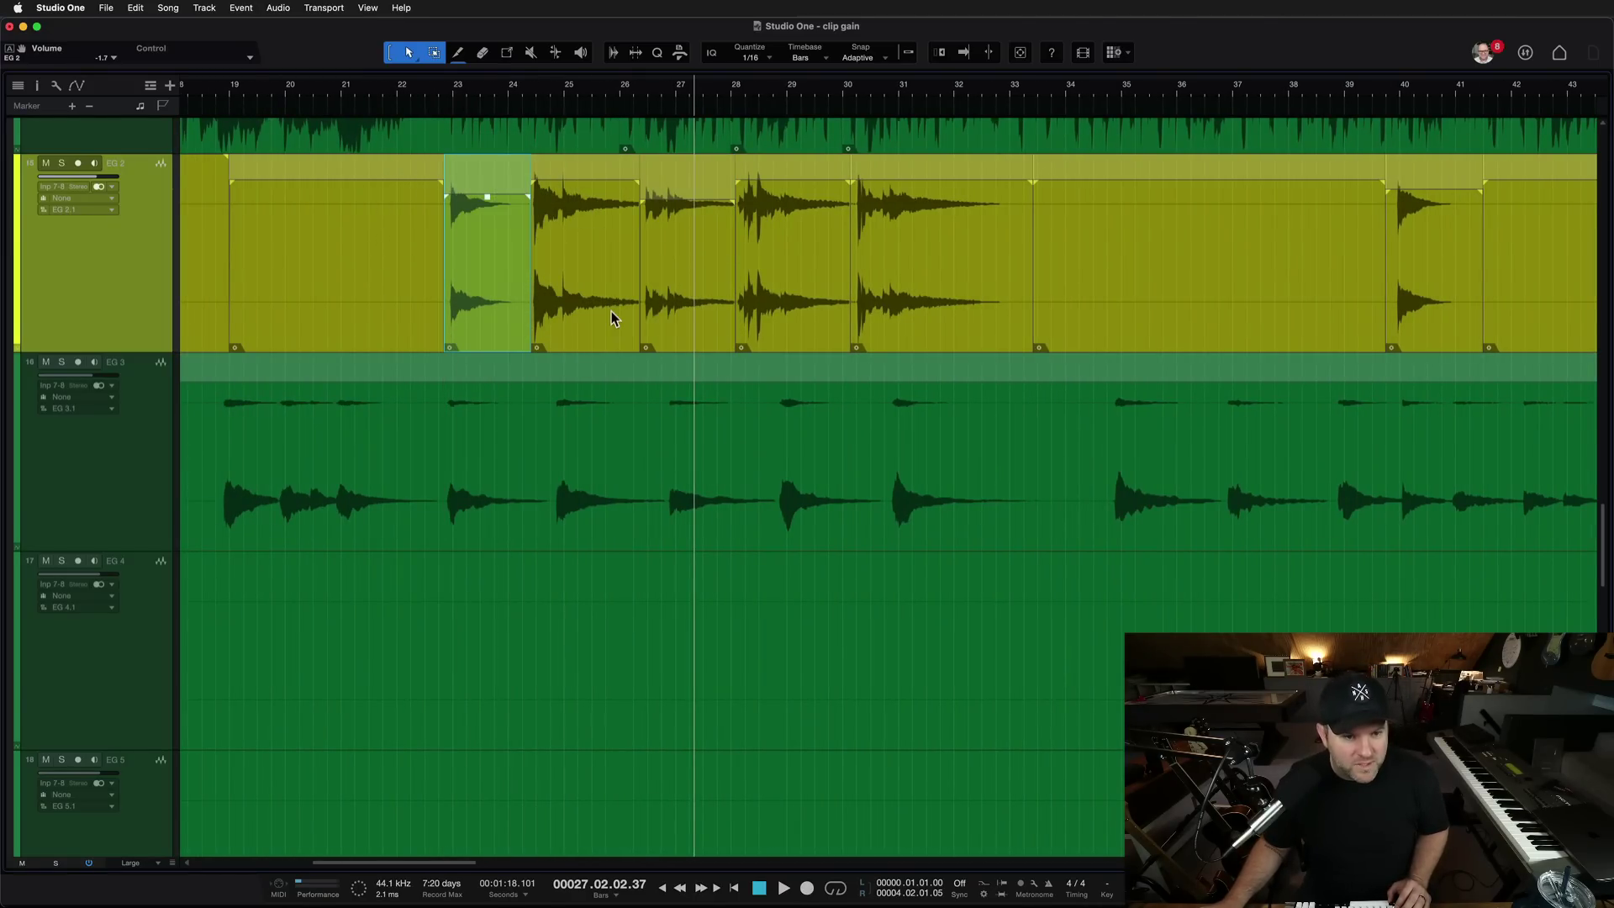
click(565, 289)
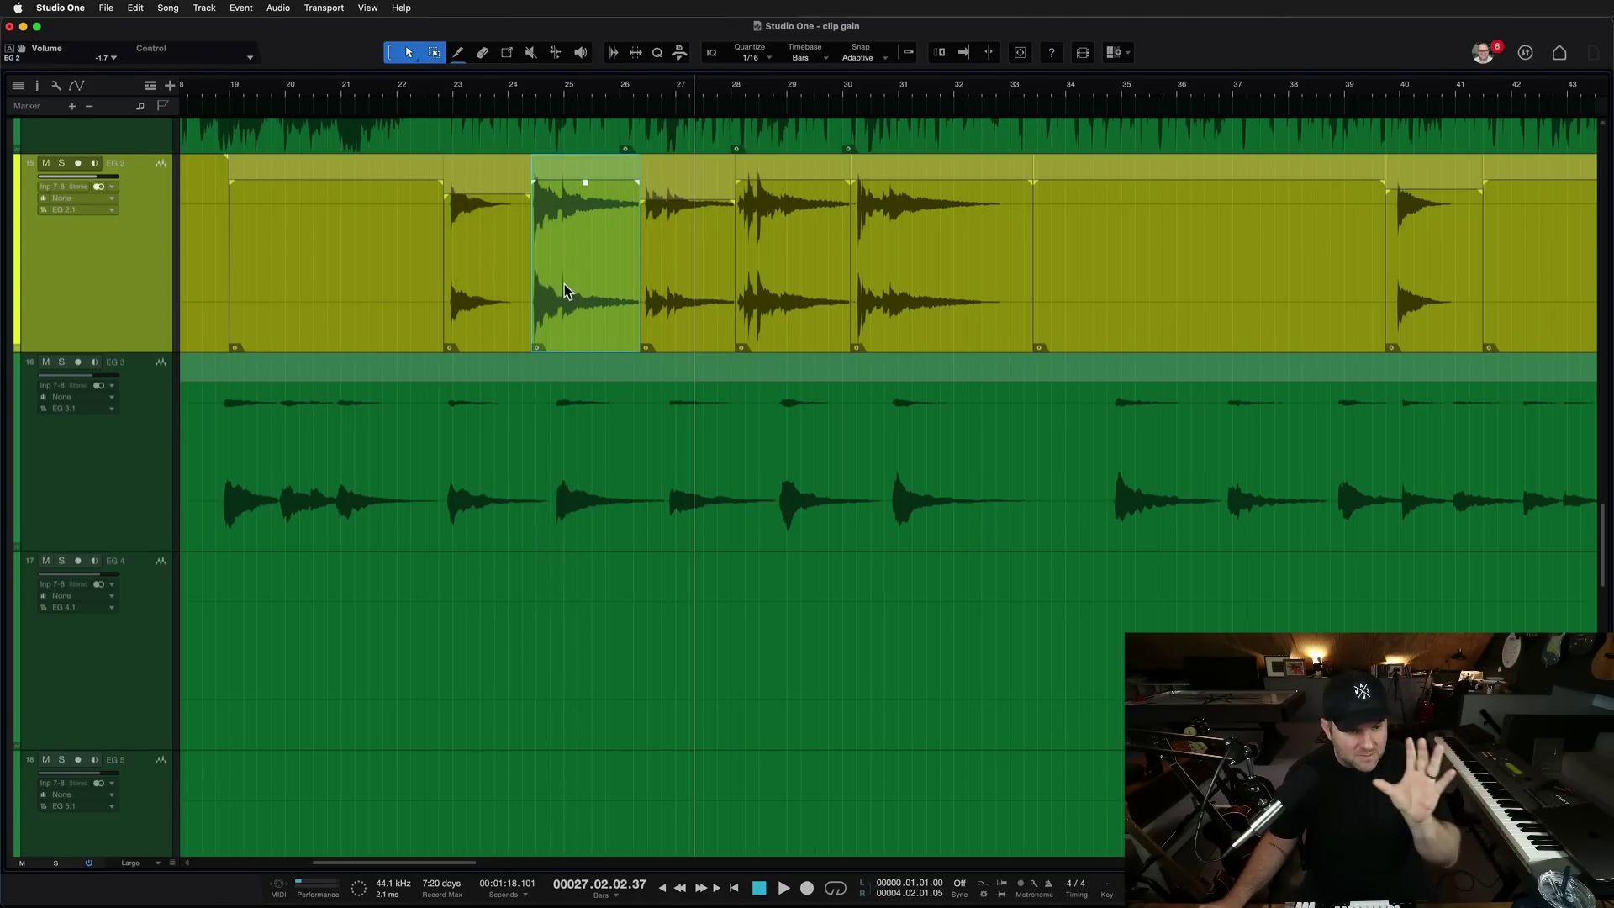
Rejoin the EG 2 sections into one continuous clip at full gain and reduce the waveform display height.
scroll(564, 284, down, 10)
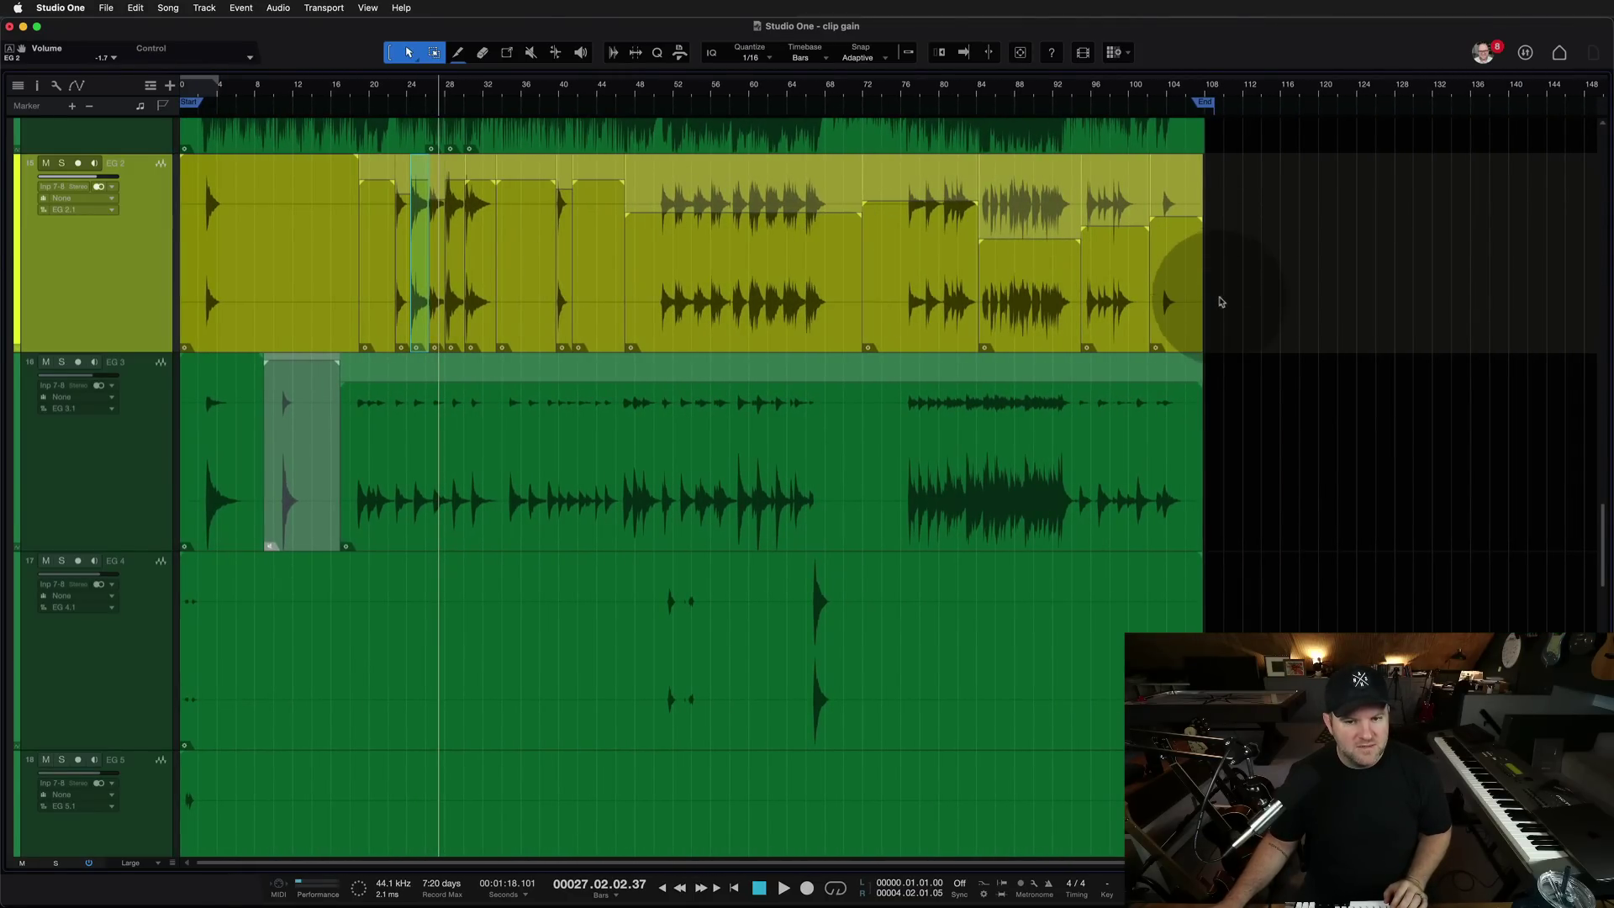
drag(1218, 299, 383, 275)
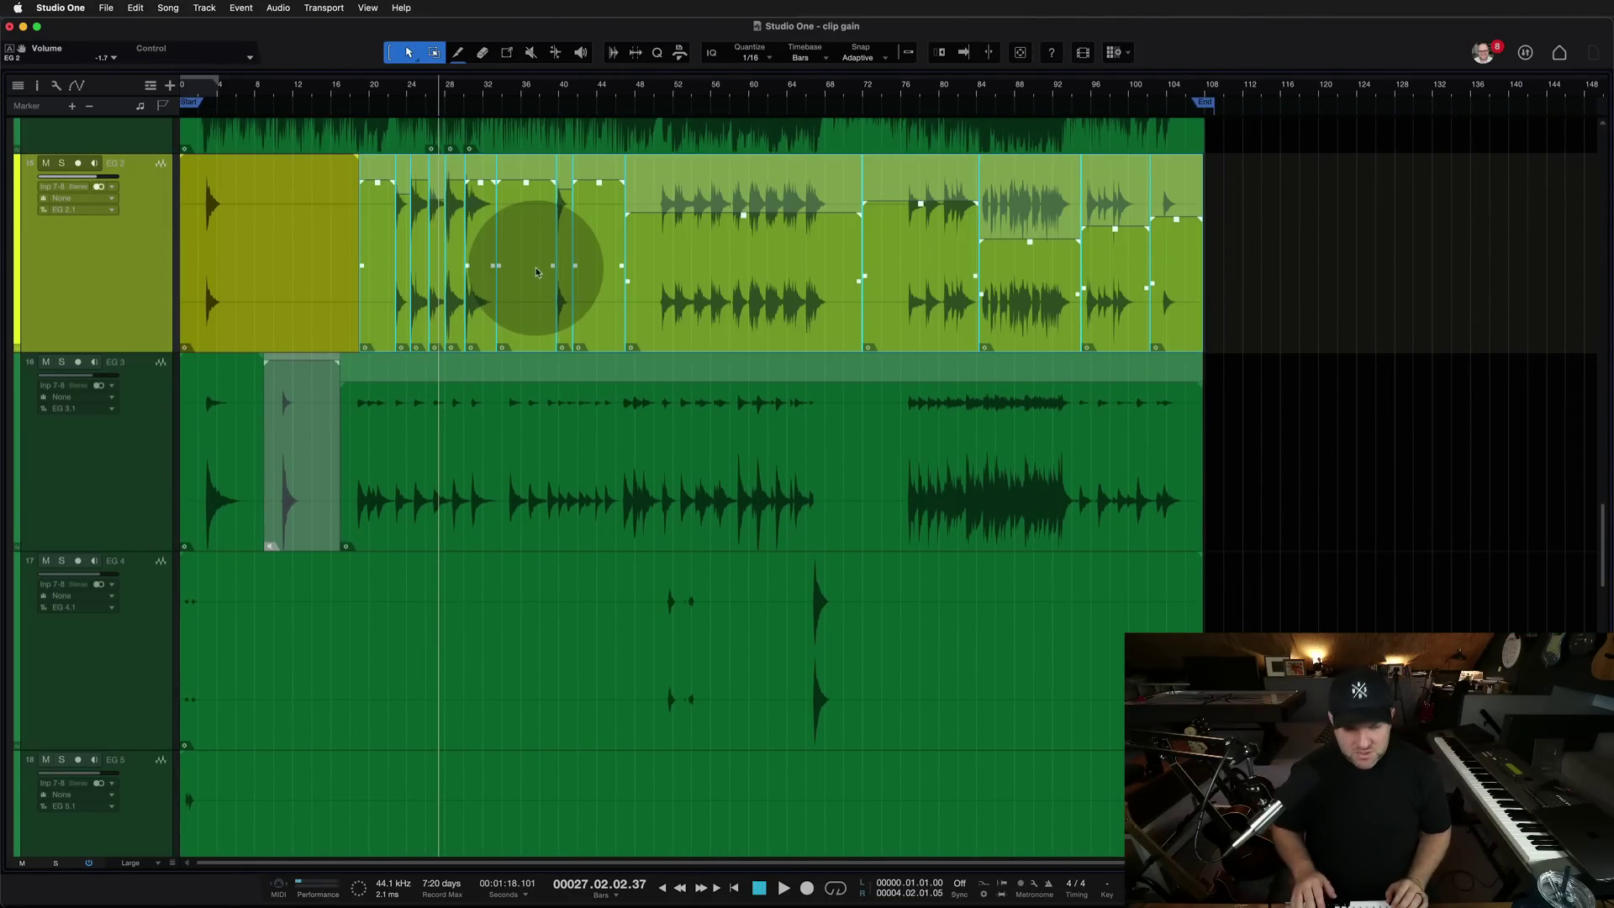
key(super+b)
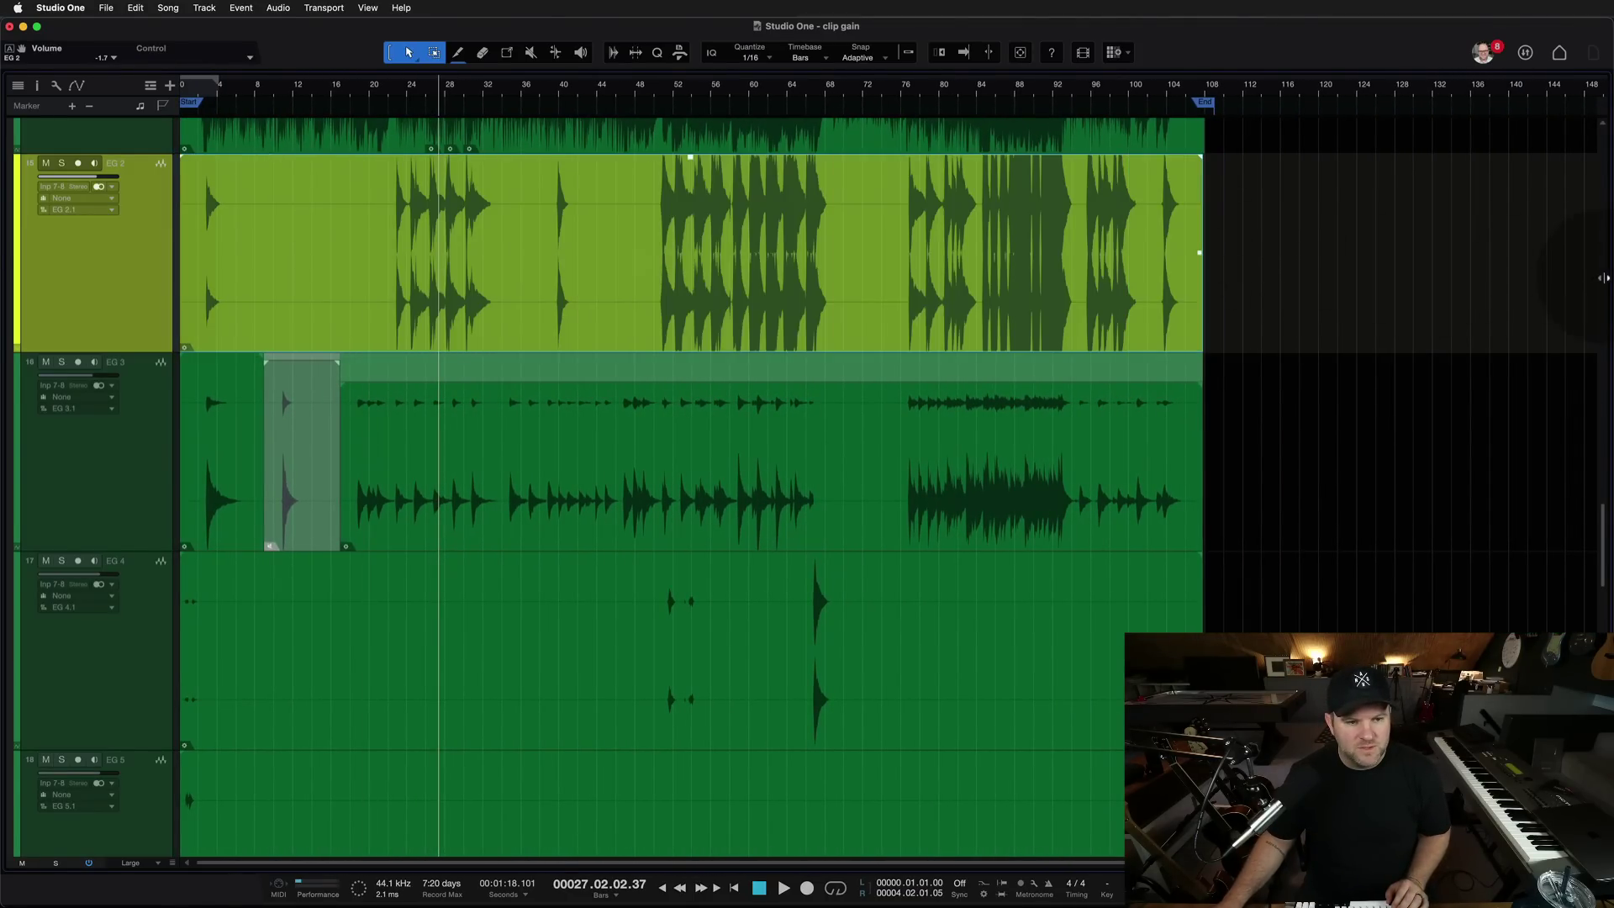
scroll(1602, 275, right, 1)
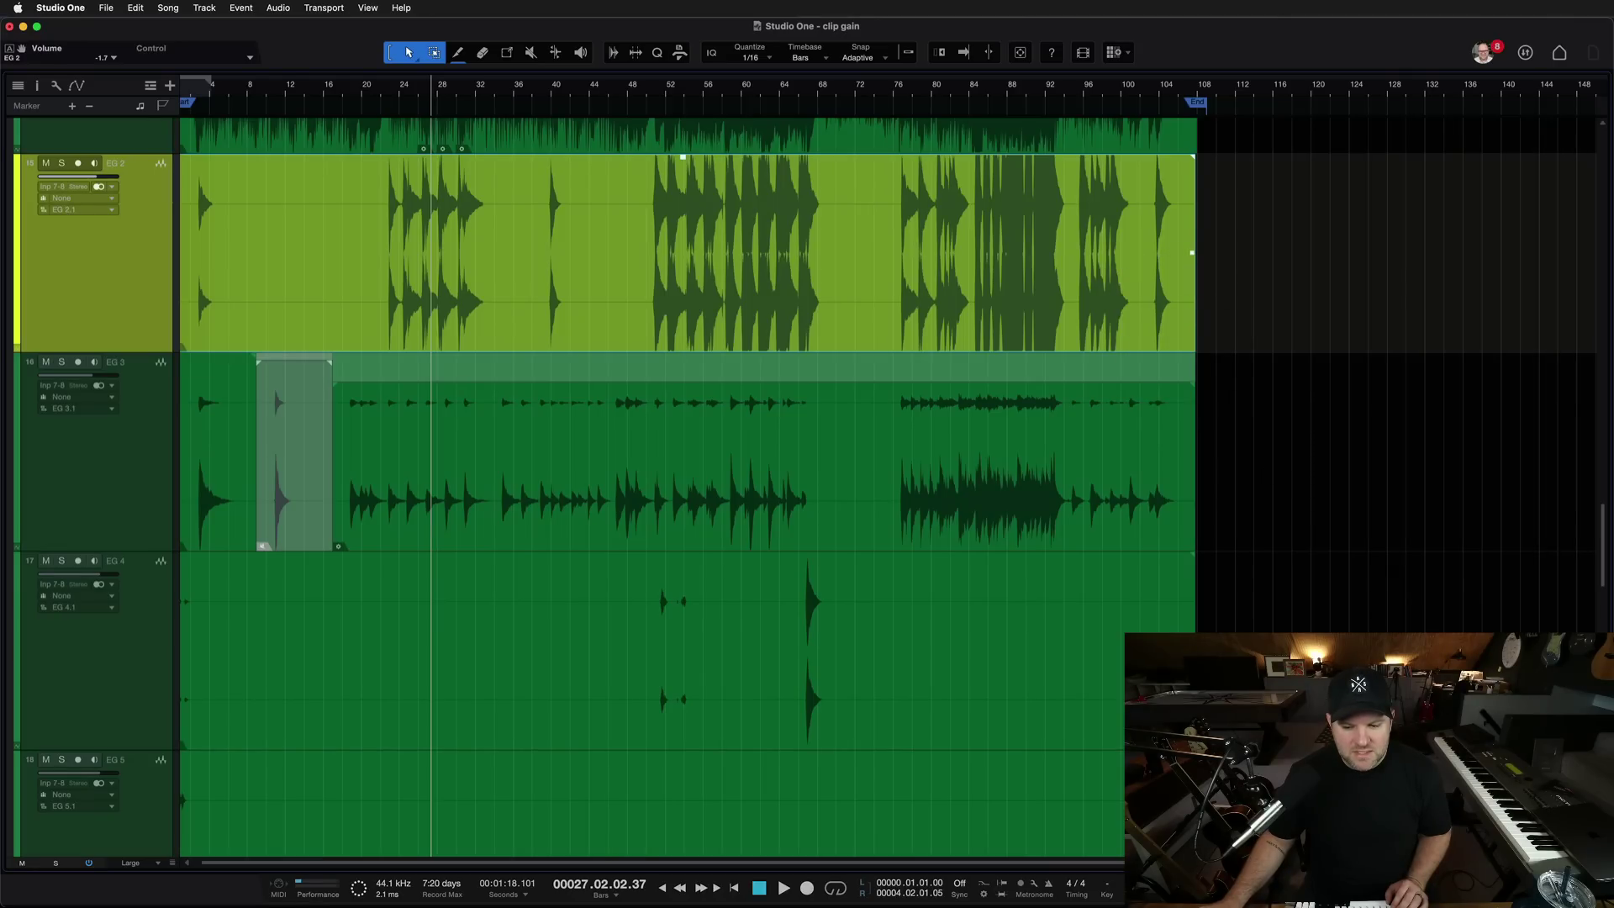
drag(1602, 820, 1603, 840)
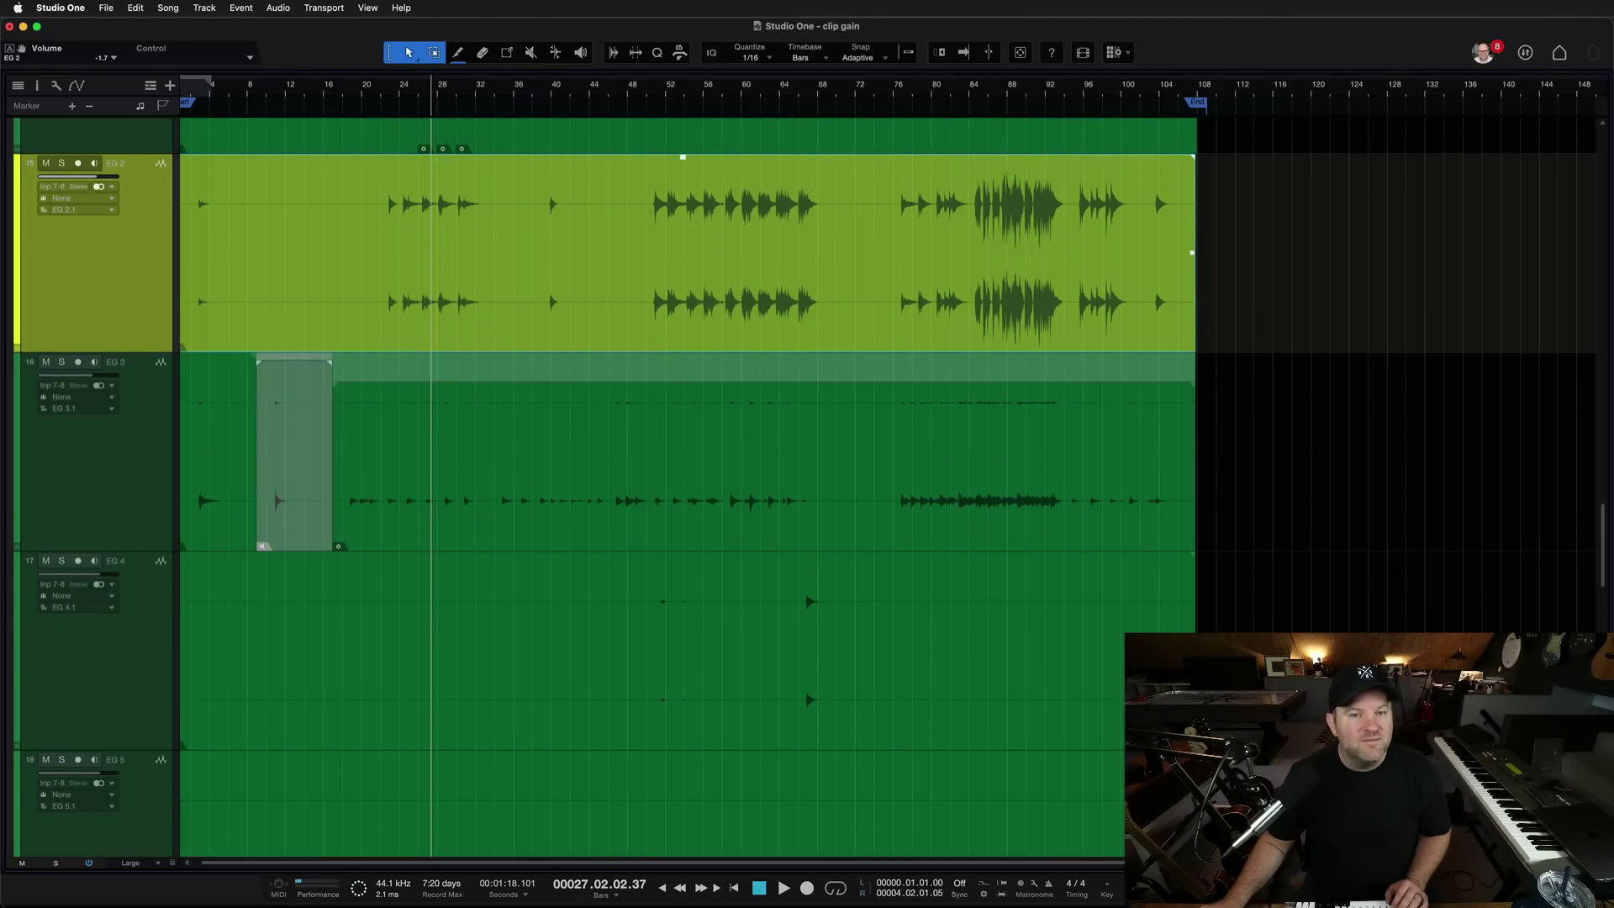
Enable the Gain Envelope on the whole EG 2 clip.
right_click(492, 313)
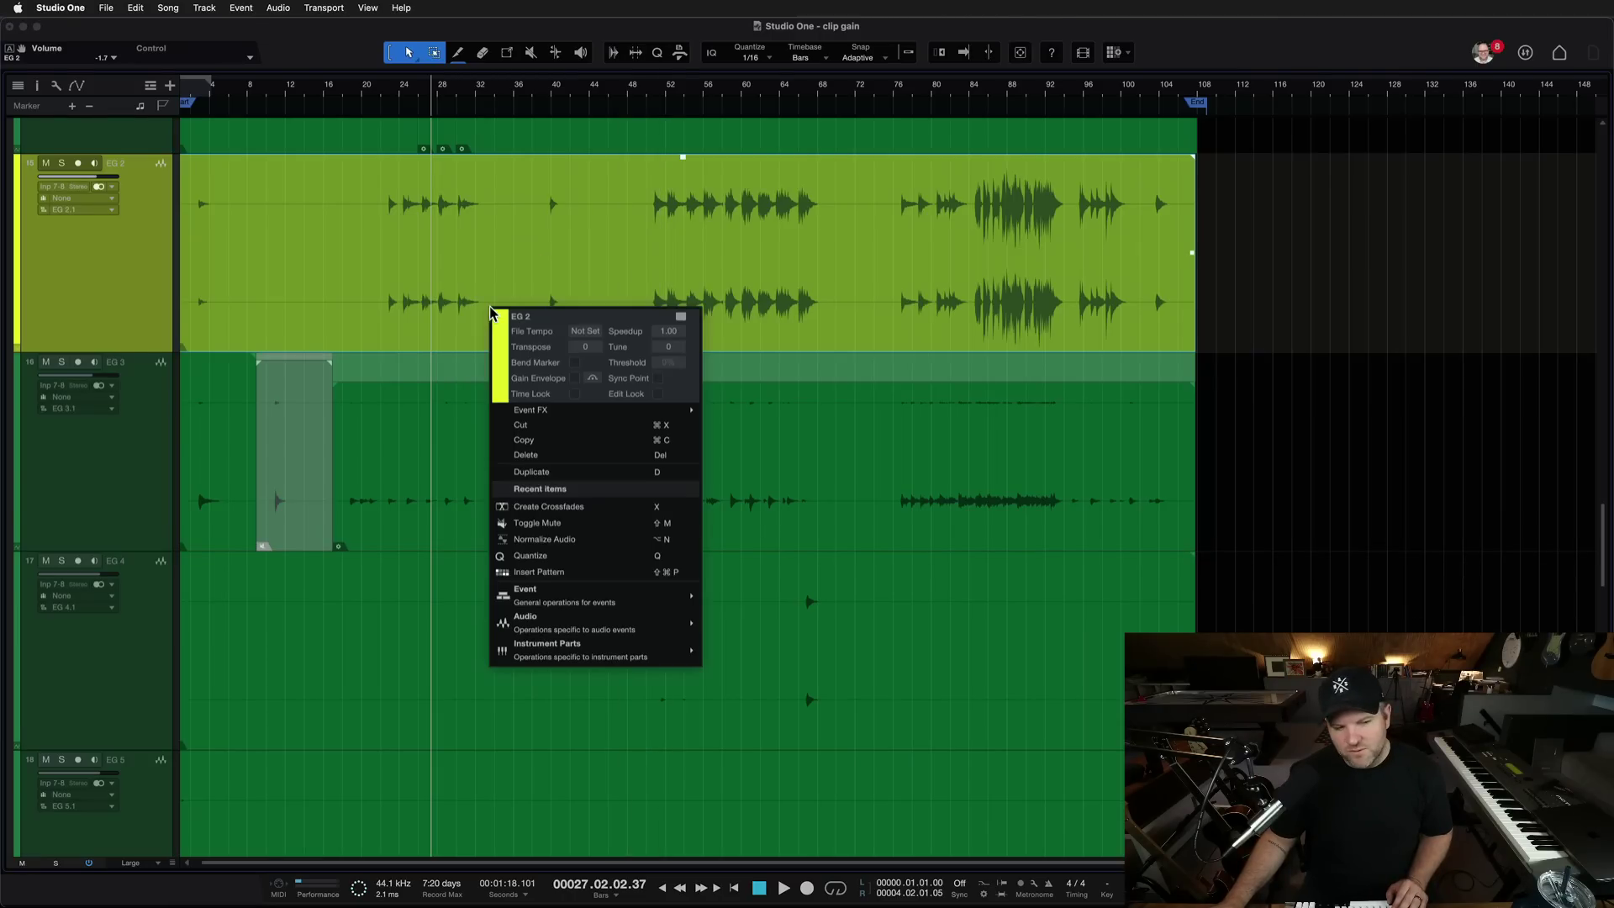
click(464, 264)
right_click(499, 262)
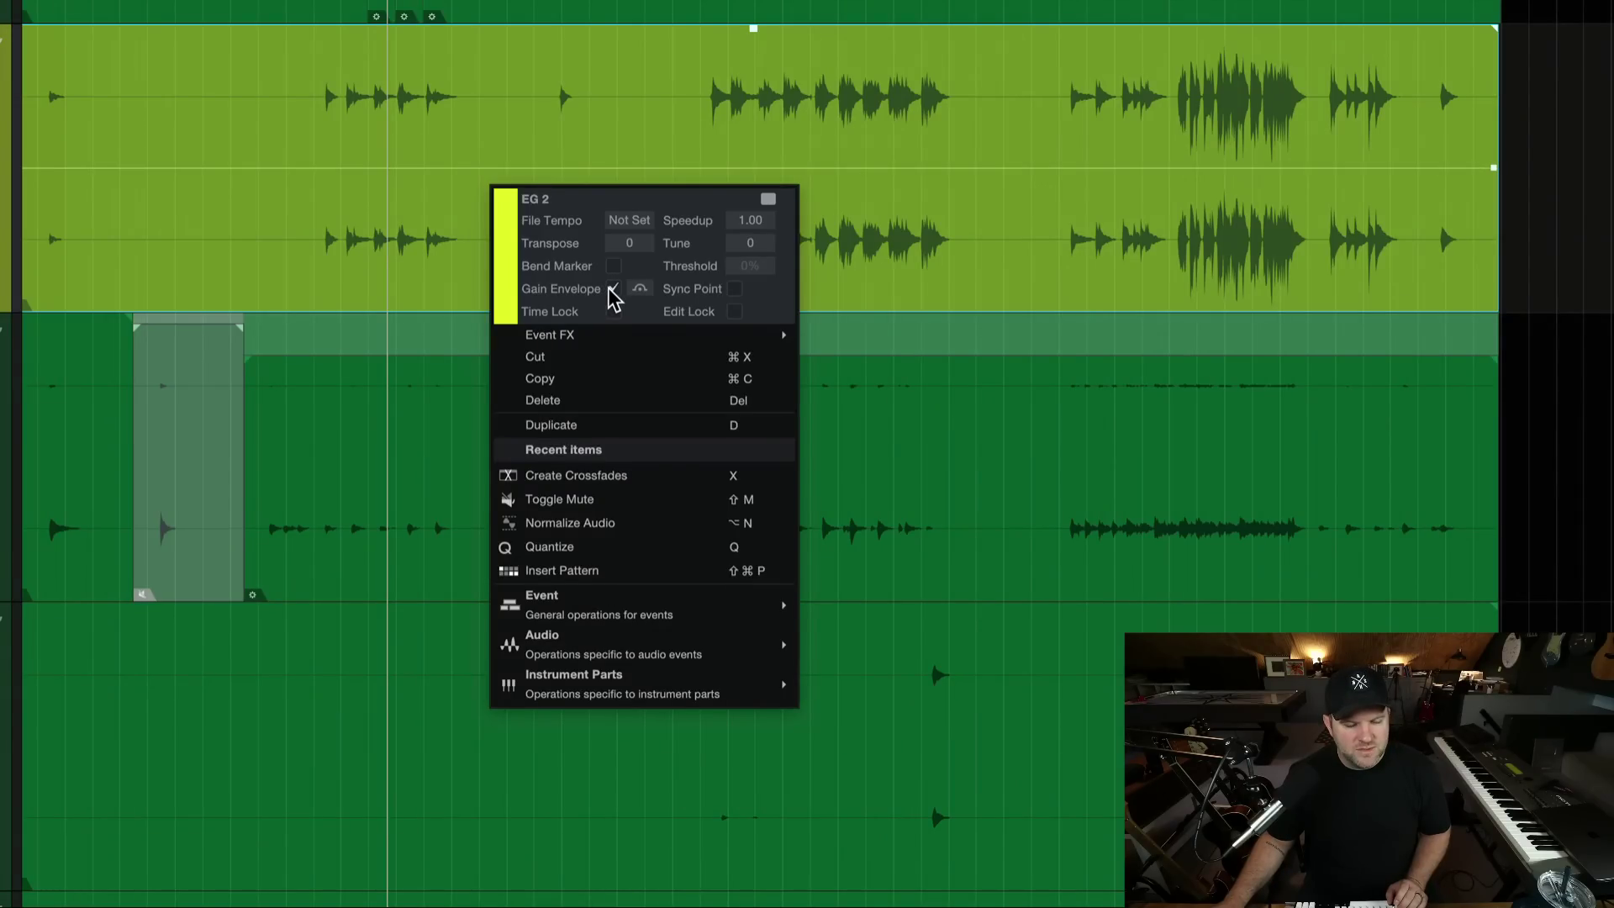
click(454, 231)
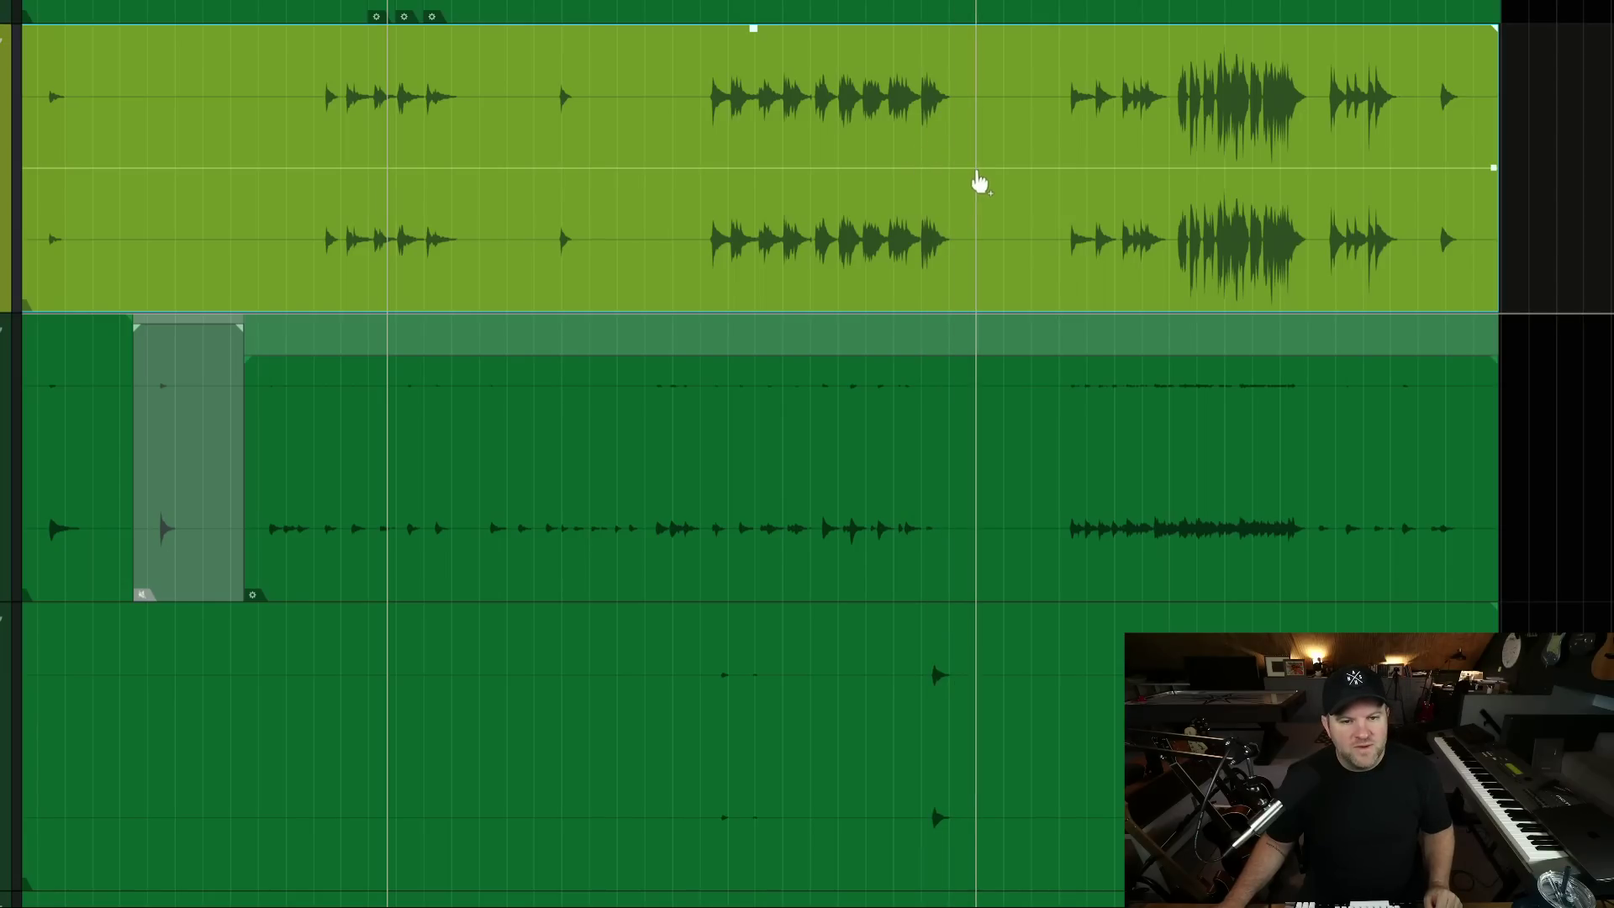
Shape the EG 2 gain envelope to boost about bars 49–68 and, more strongly, bars 19–34, with smaller boosts between and before them.
click(976, 169)
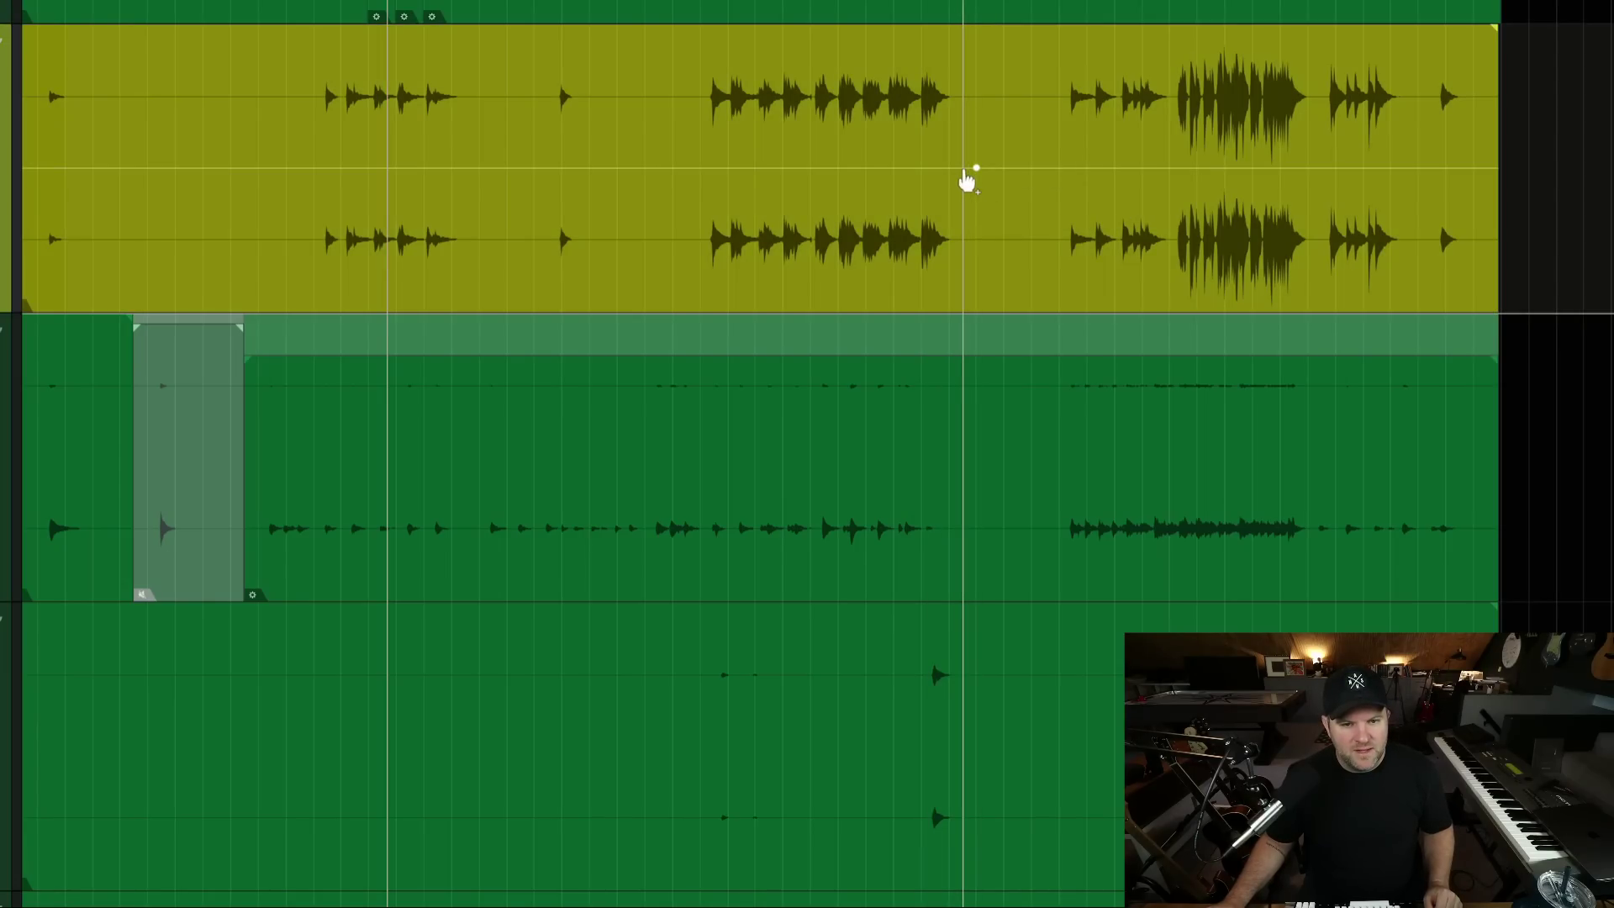
mouse_move(965, 173)
mouse_down()
mouse_move(962, 109)
mouse_move(964, 229)
mouse_move(959, 124)
mouse_move(948, 165)
mouse_move(958, 149)
mouse_up()
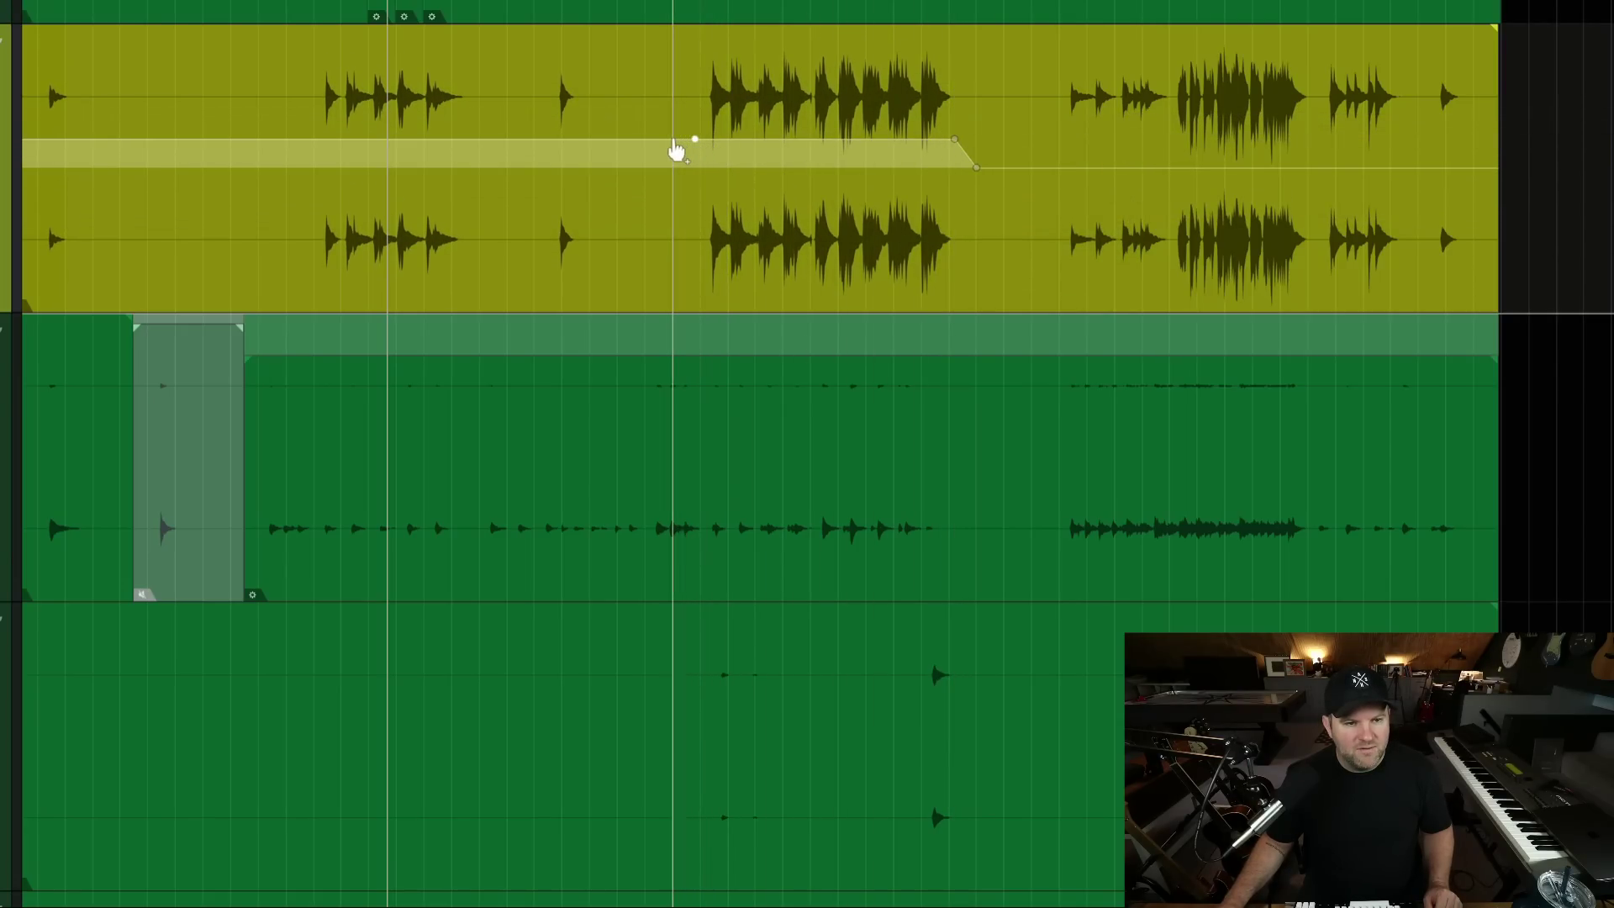
drag(673, 142, 669, 154)
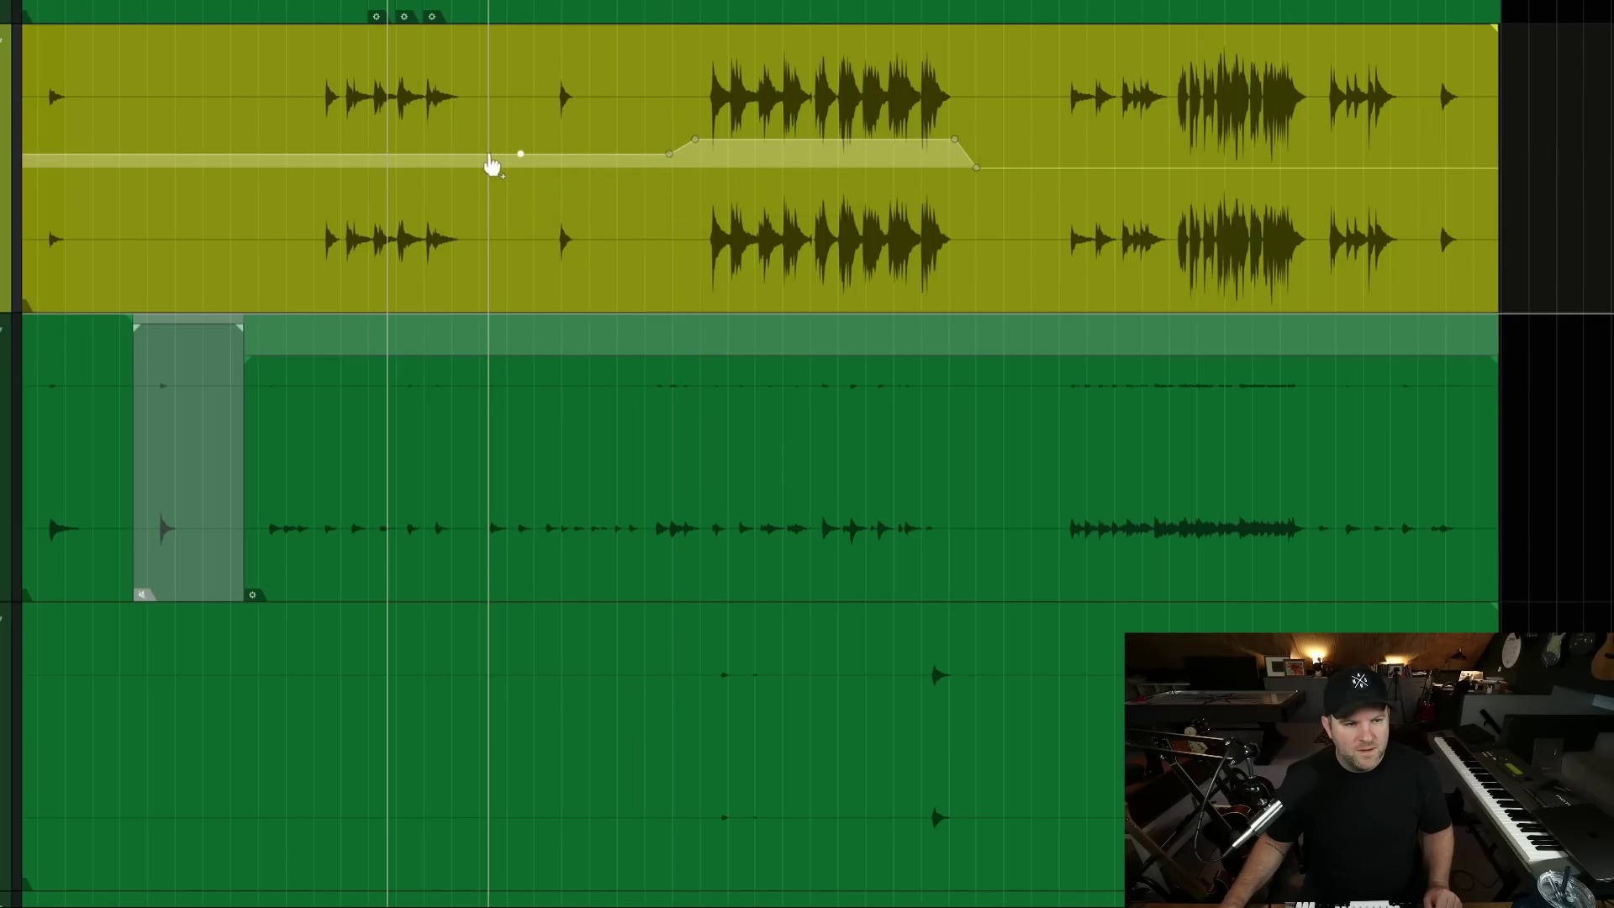
drag(492, 162, 485, 126)
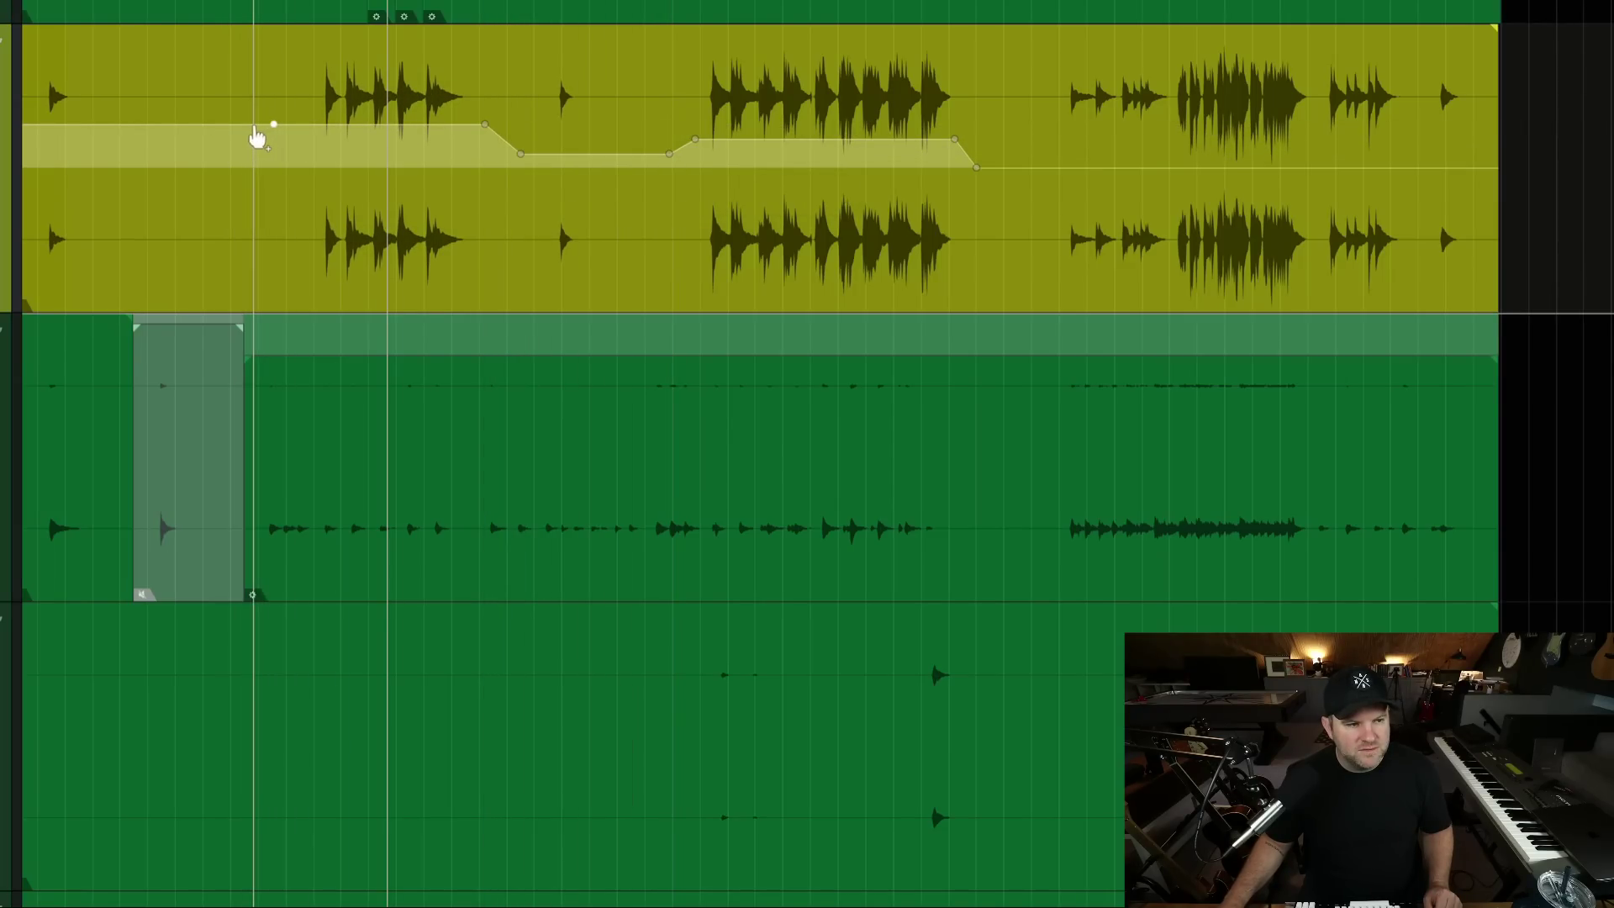
drag(254, 126, 249, 144)
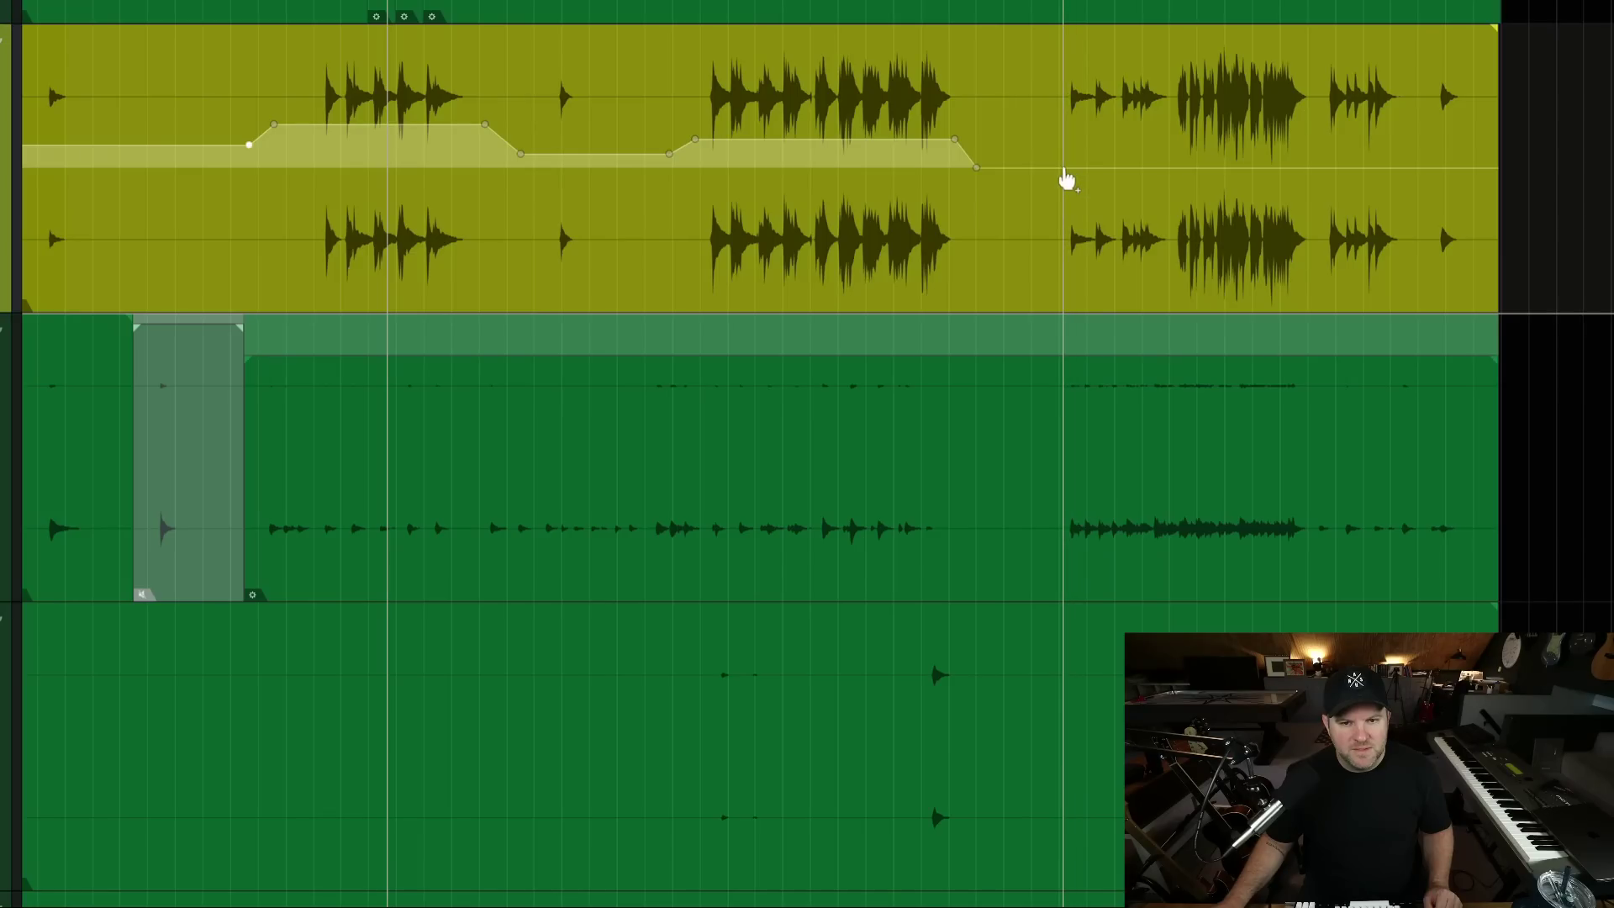
Raise the EG 2 gain envelope over the phrases at about bars 75–83 and bars 94–101, keeping the loud passage between them at the baseline.
drag(1058, 170, 1053, 132)
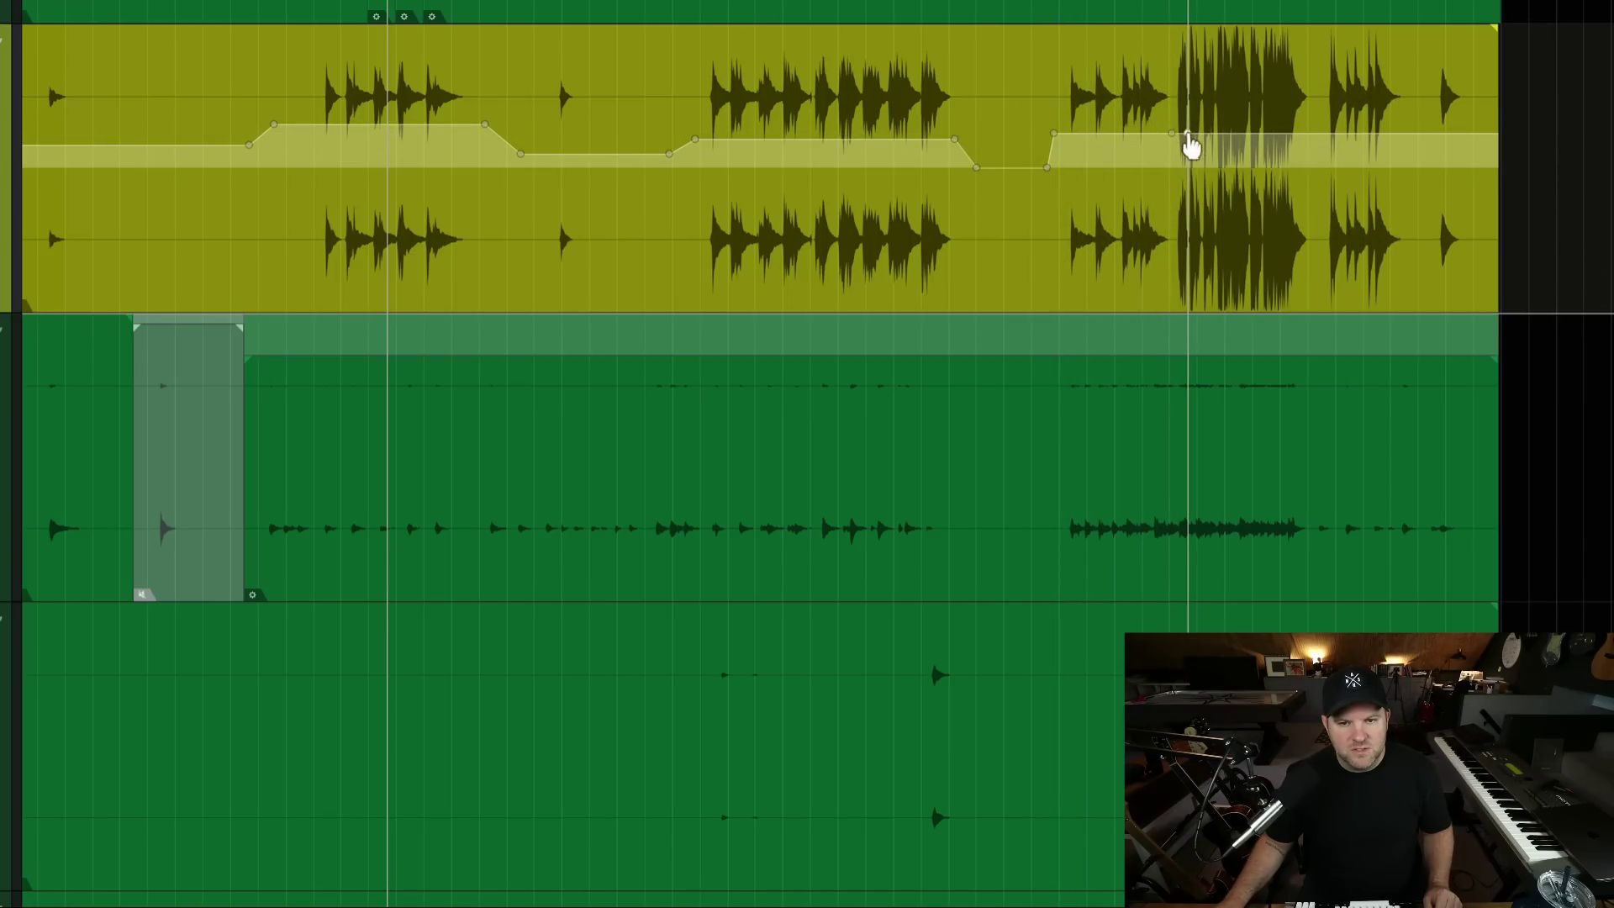
drag(1187, 134, 1177, 172)
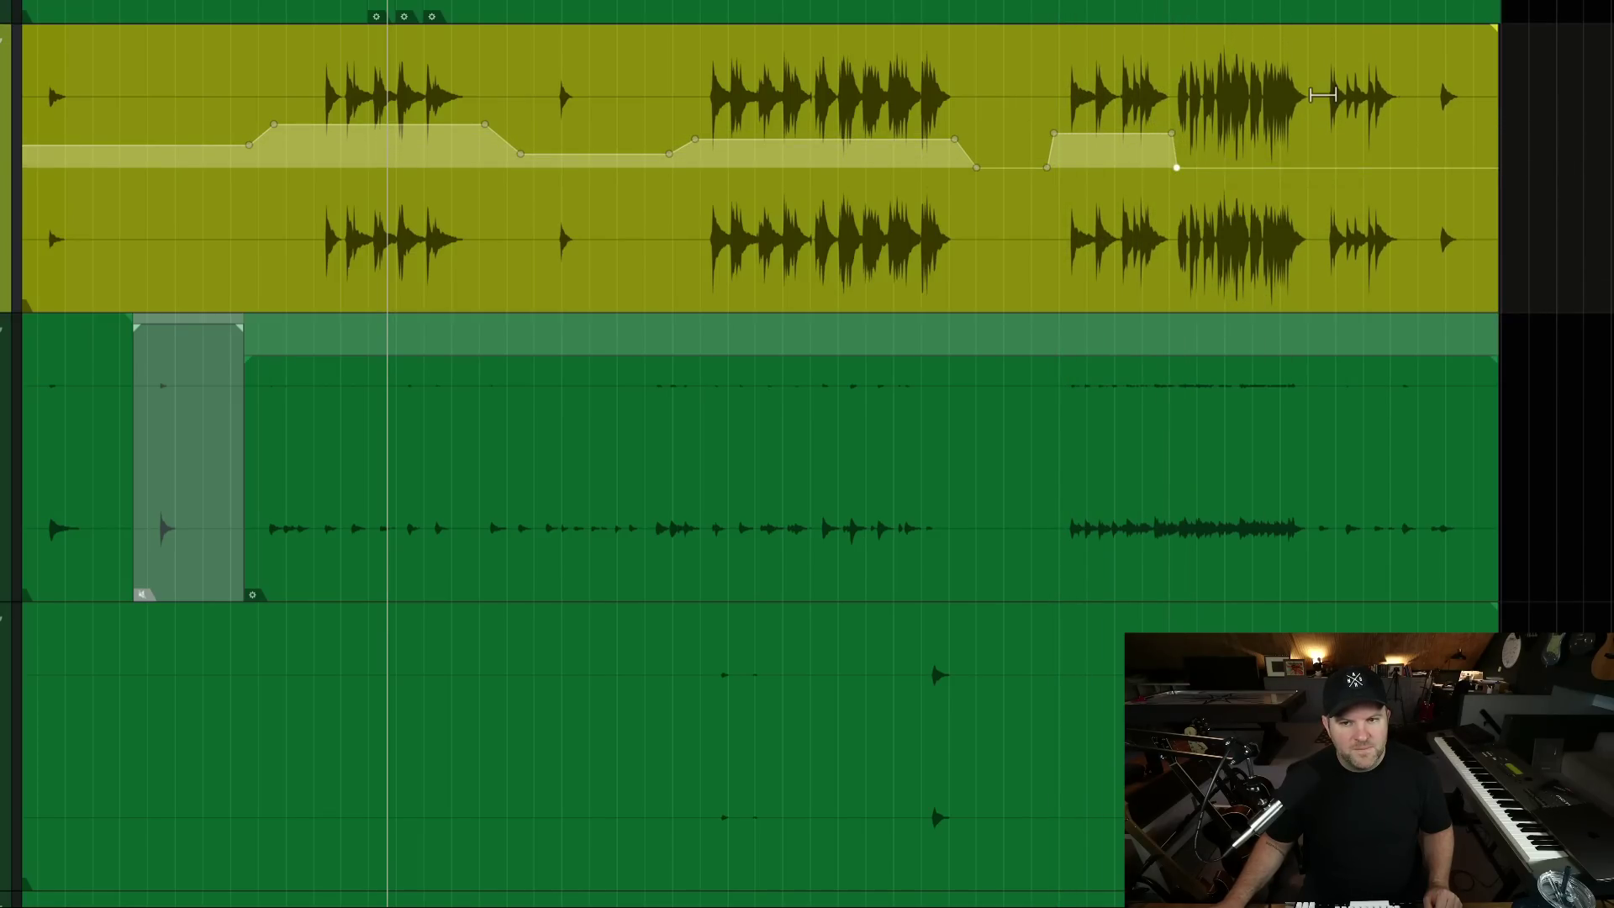
drag(1320, 120, 1411, 133)
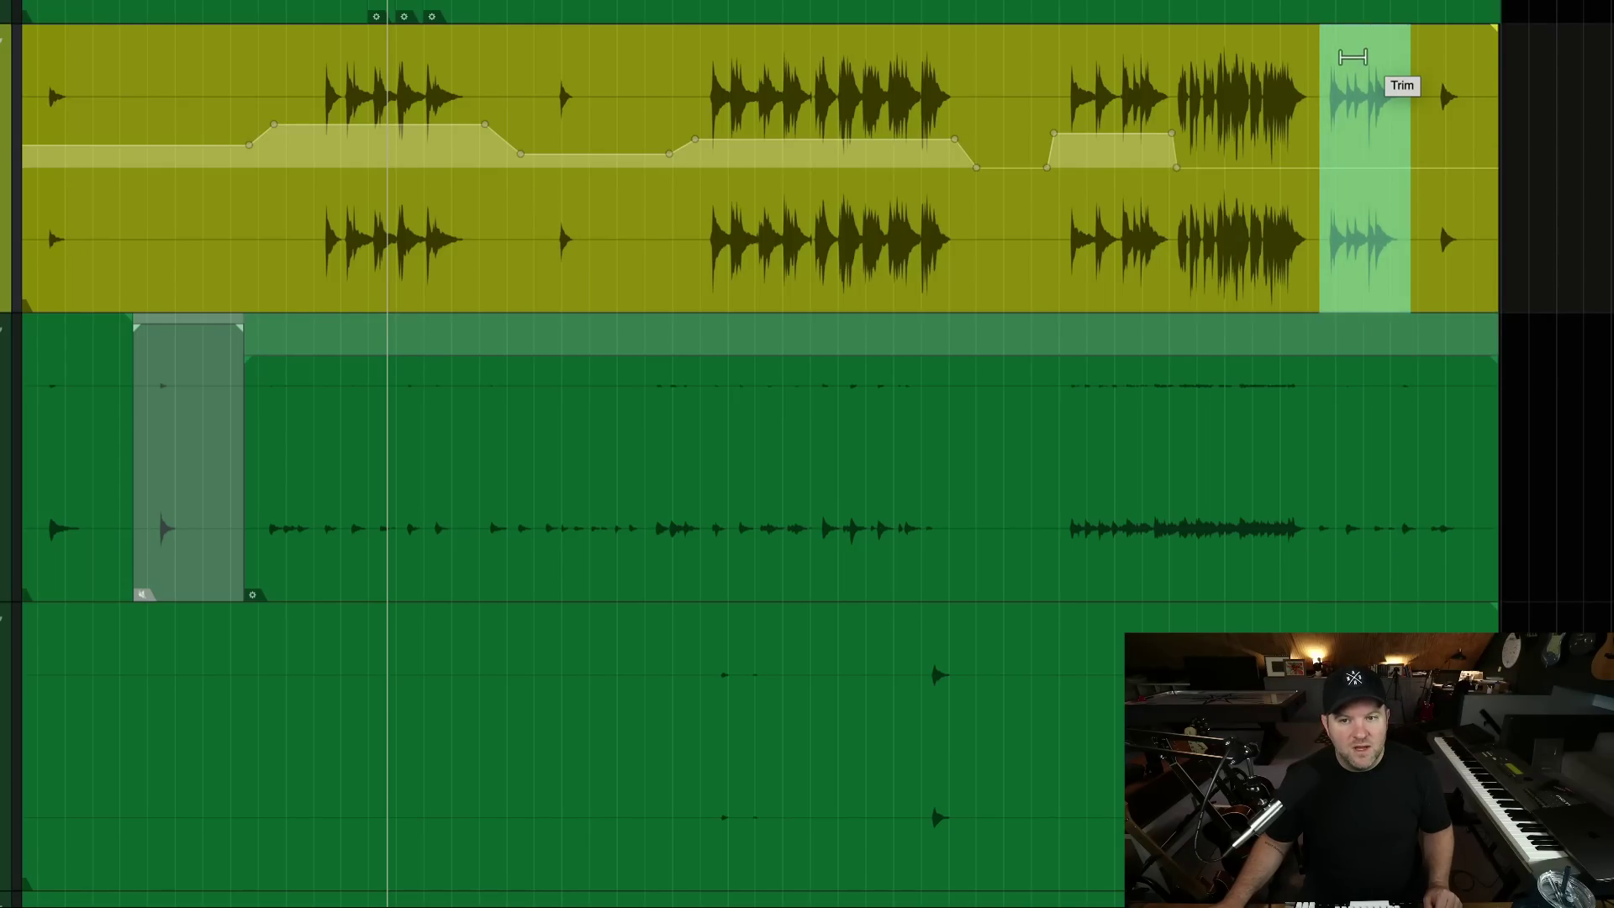
drag(1359, 61, 1357, 28)
click(1241, 252)
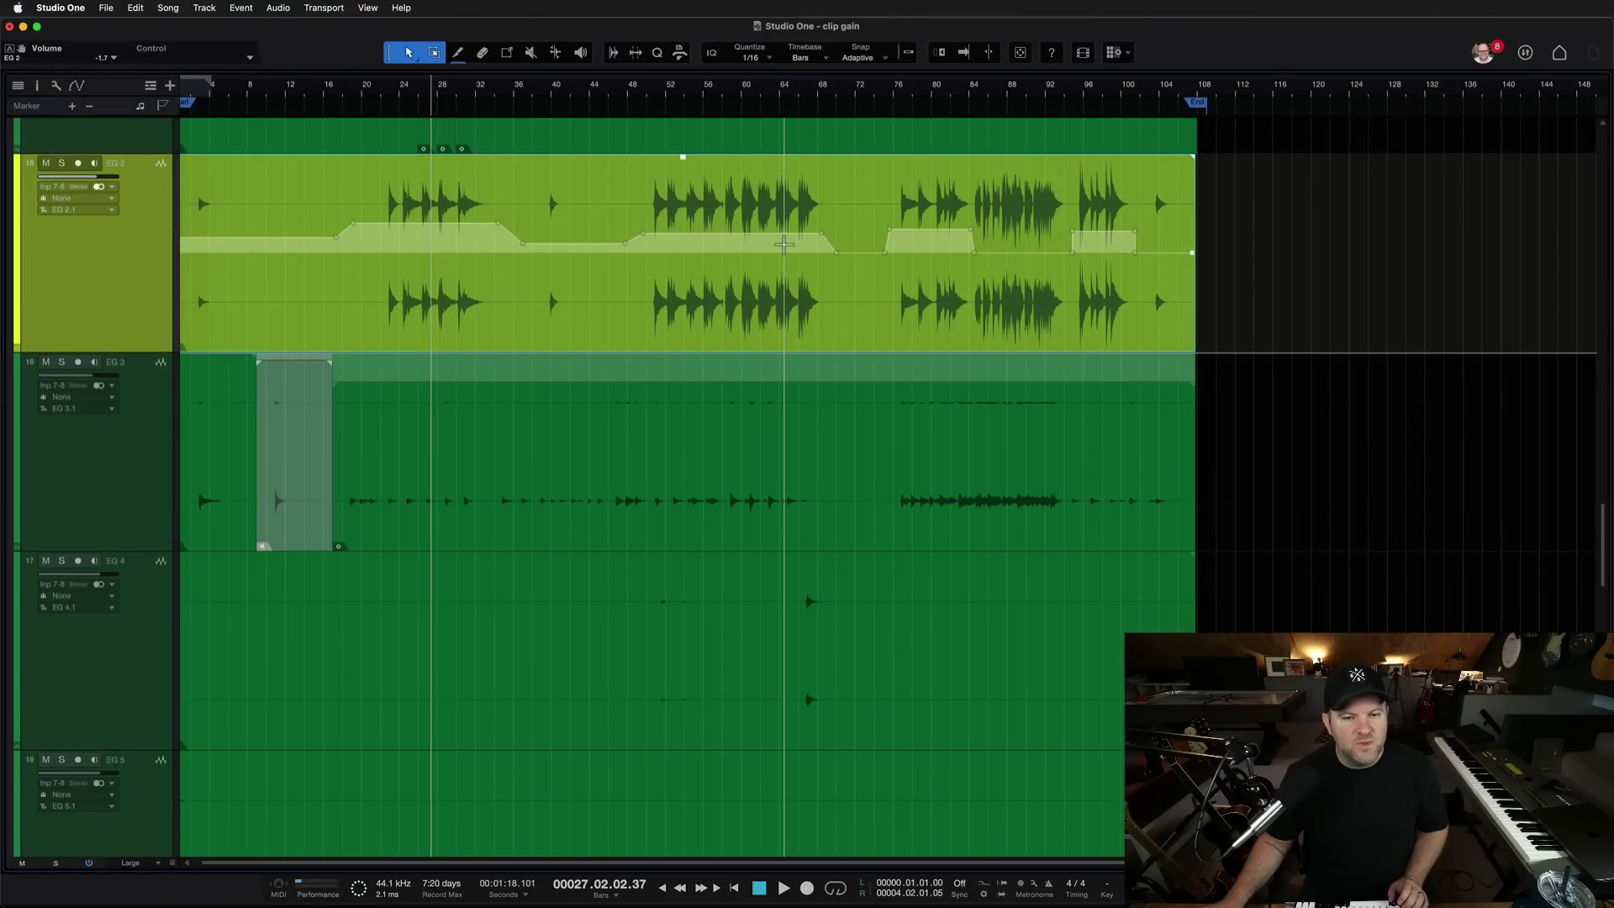
Try splitting the EG 2 clip just after bar 50, and undo the split.
scroll(900, 157, up, 5)
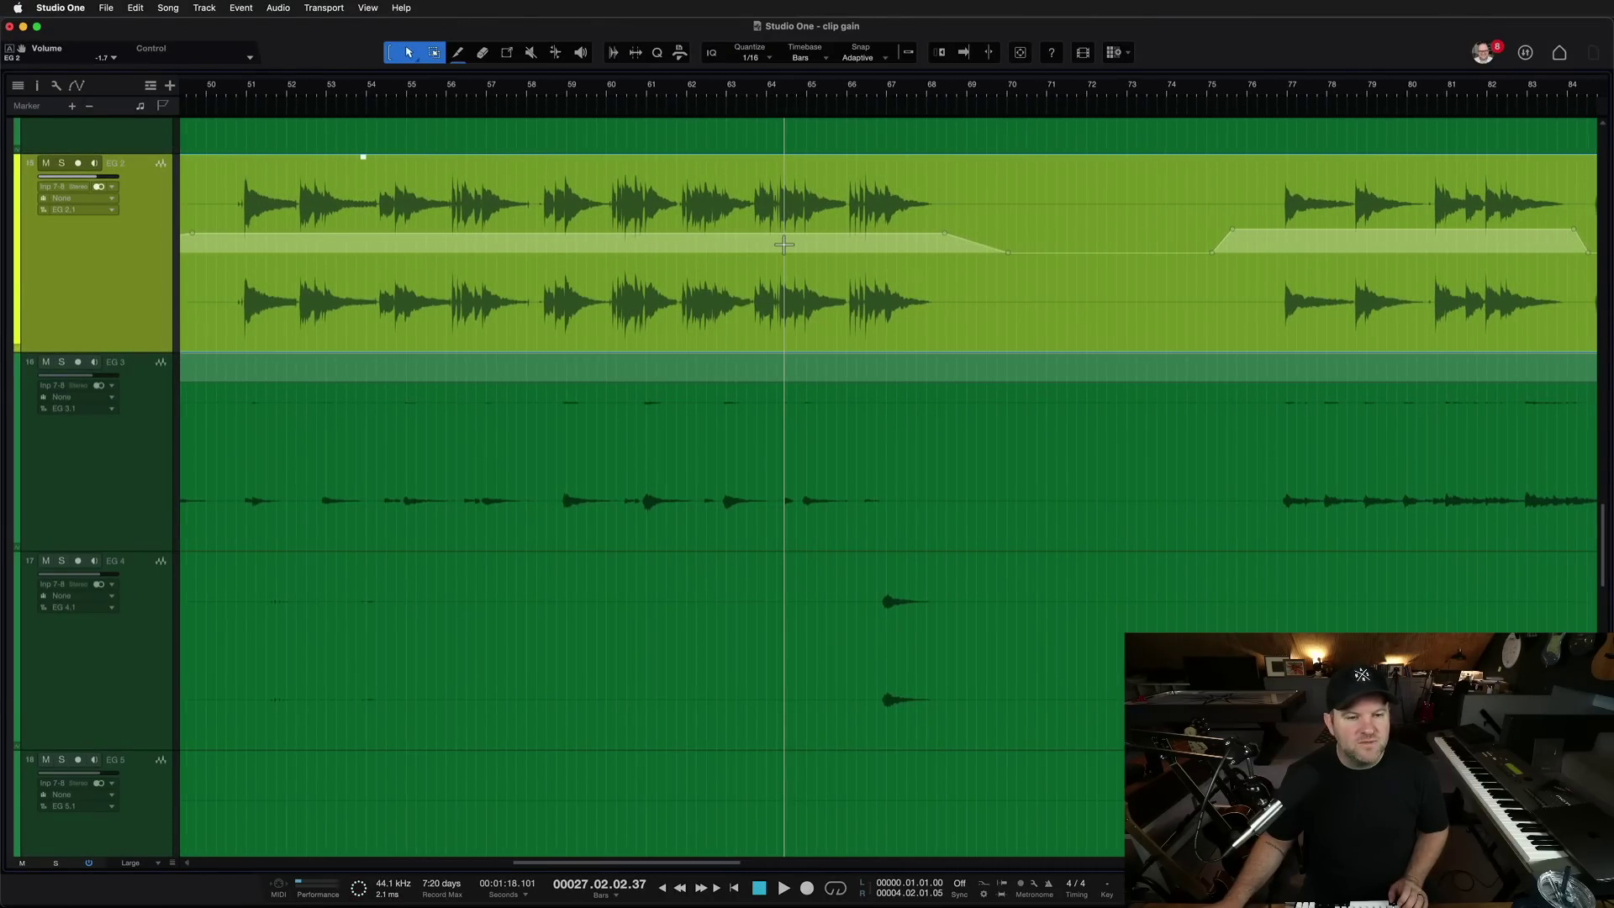
alt+click(222, 310)
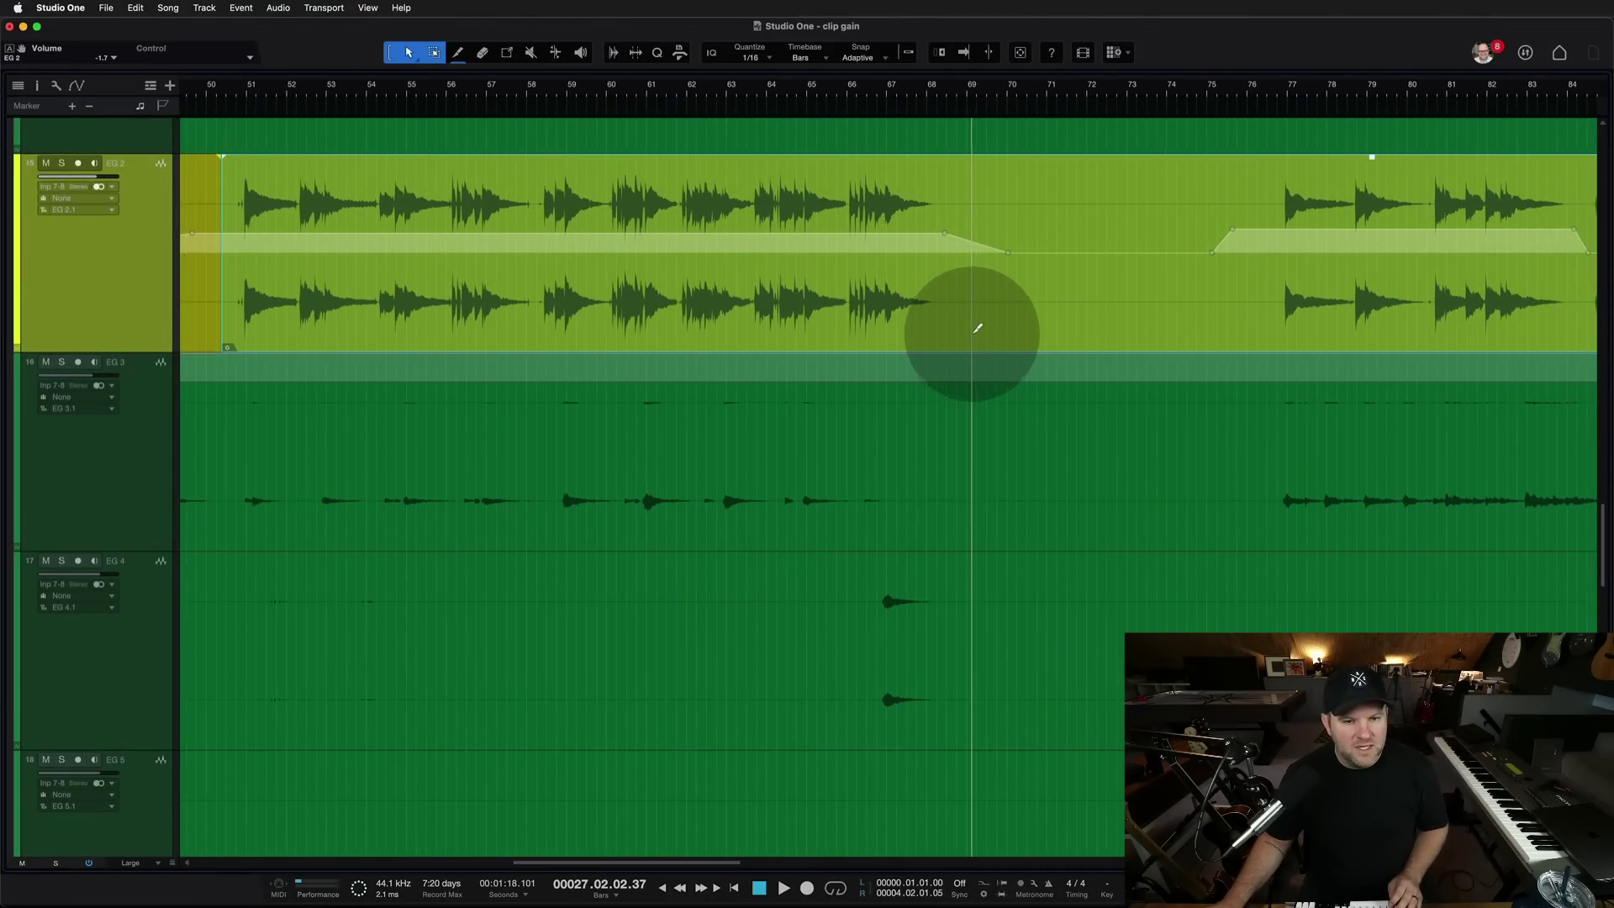
key(super+z)
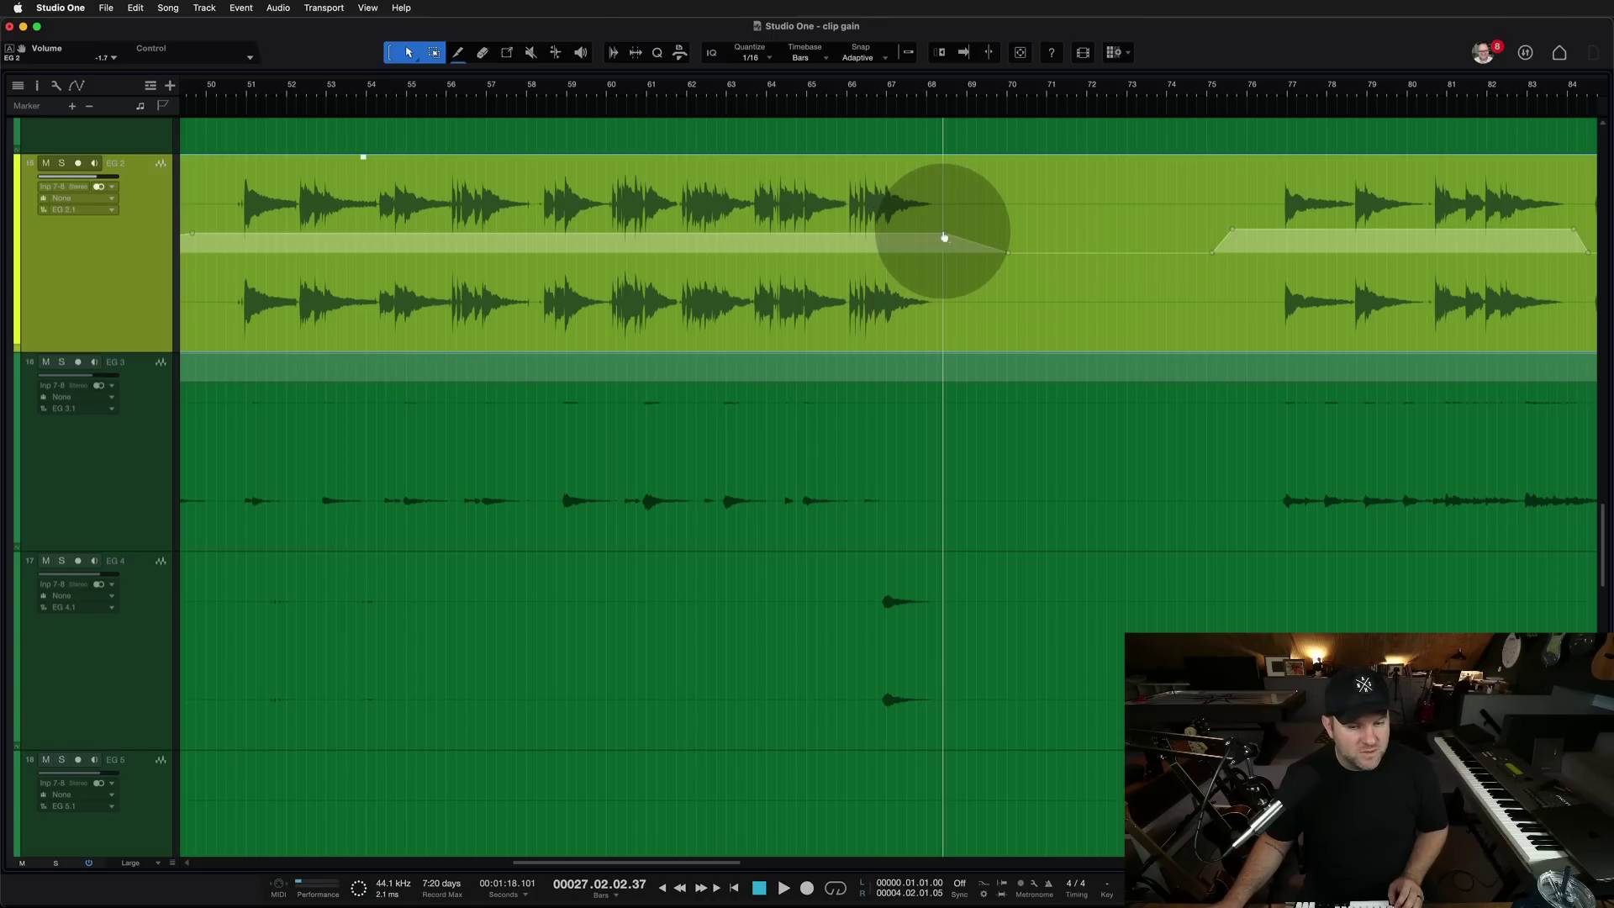
Reshape the EG 2 gain envelope to hold its boost until about bar 68 and fall gradually to bar 75, removing the extra point.
drag(945, 238, 890, 232)
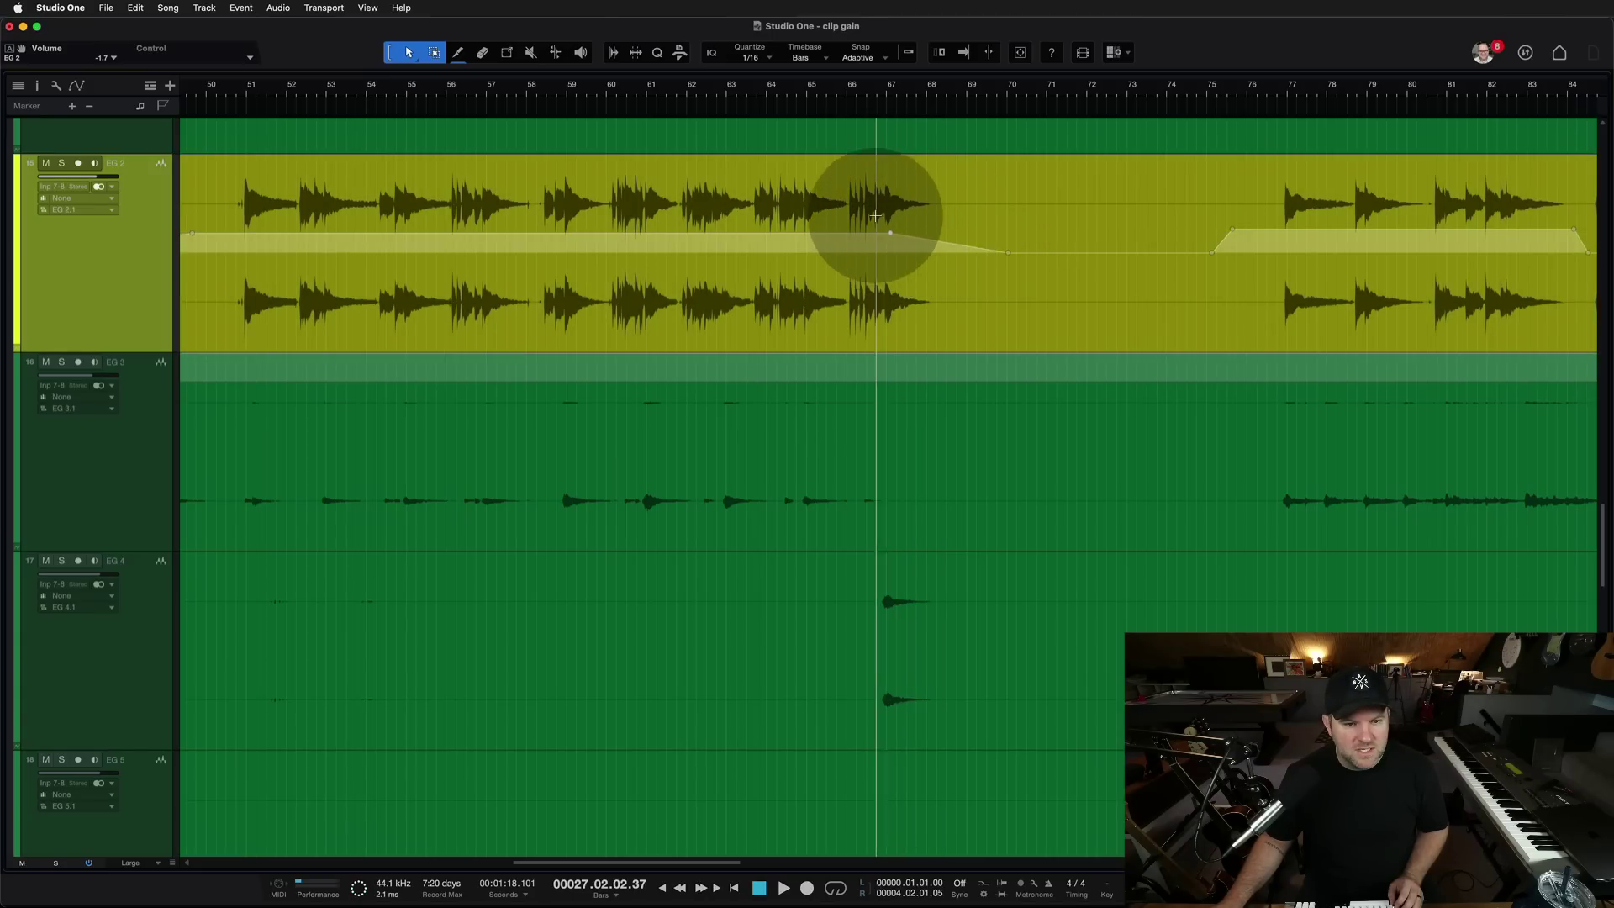
drag(1009, 253, 681, 233)
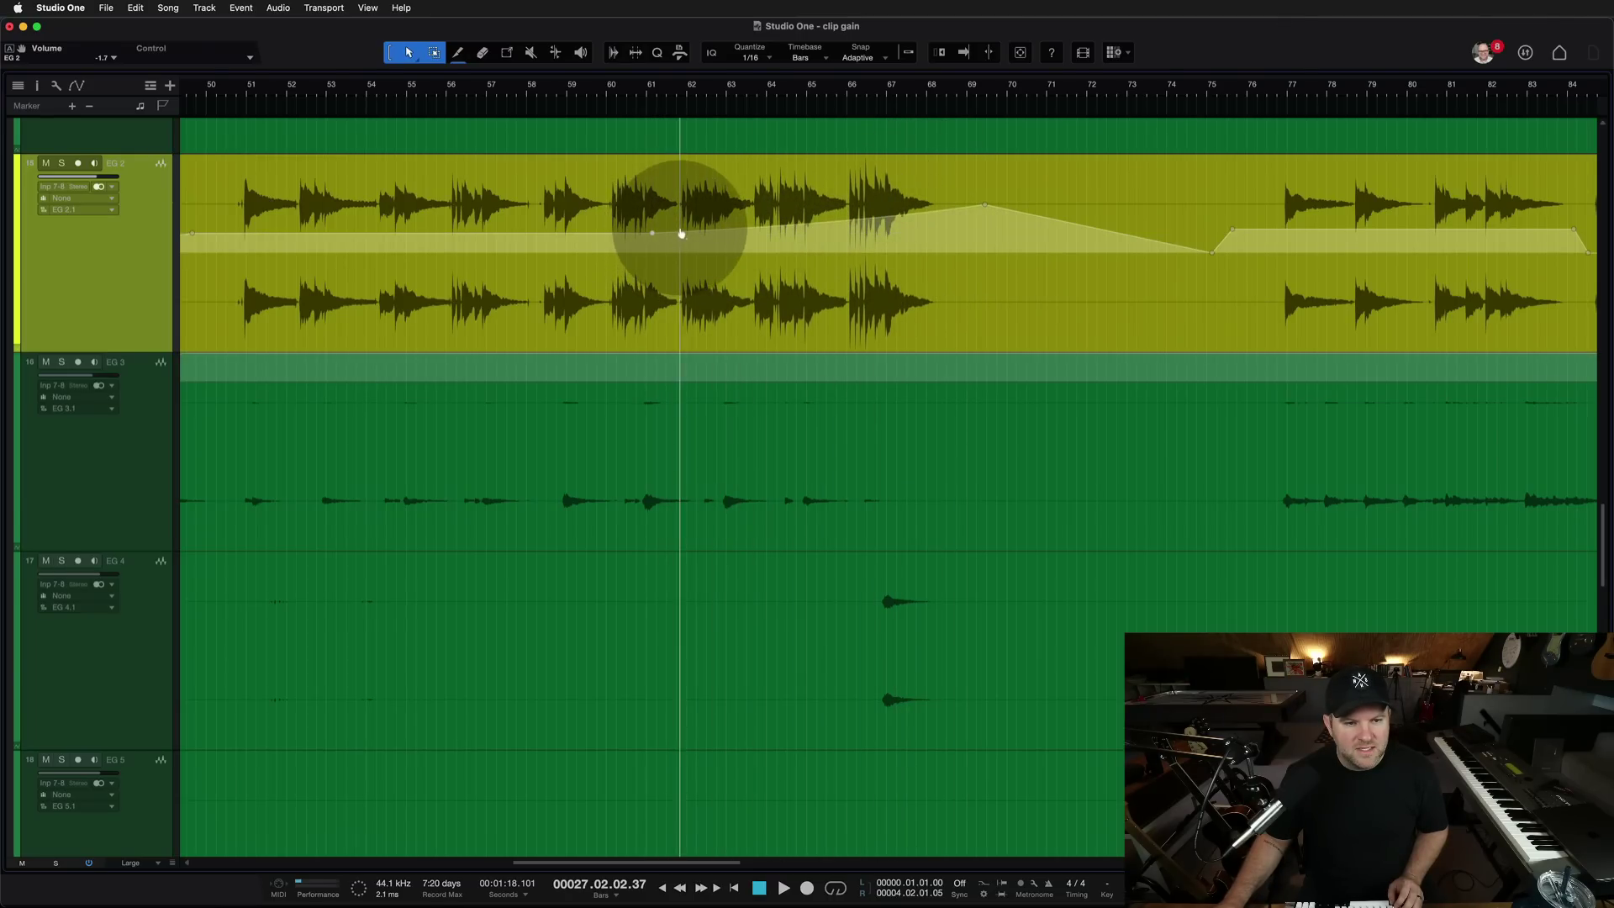
double_click(985, 205)
drag(652, 235, 951, 234)
Set the EG 2 track volume to -2.1 dB.
scroll(868, 268, down, 8)
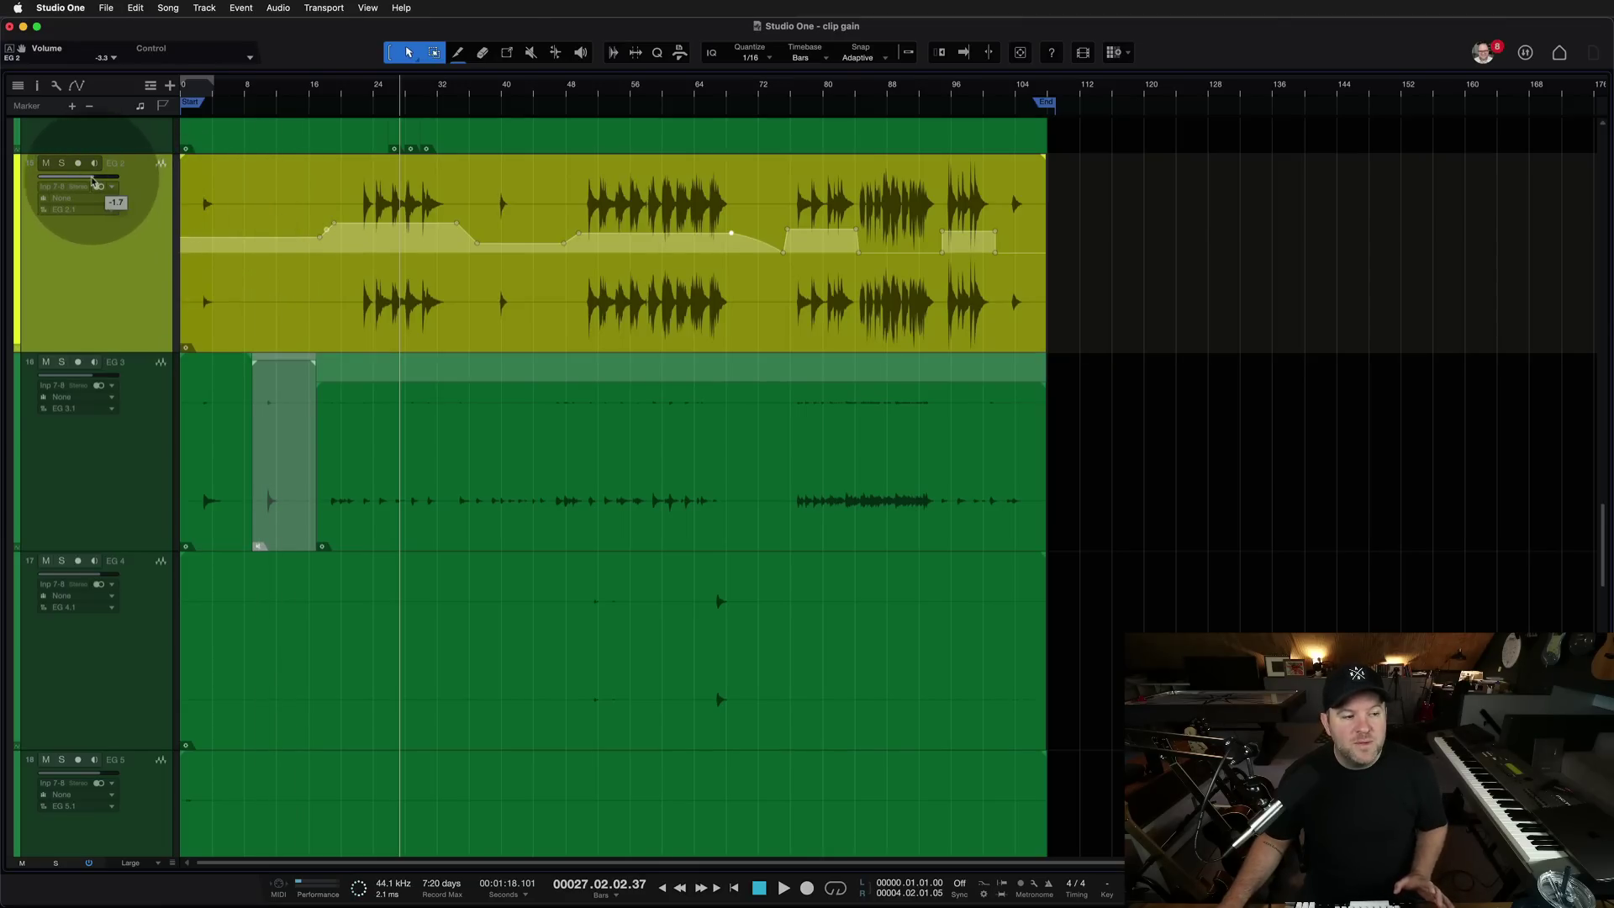
drag(93, 180, 98, 186)
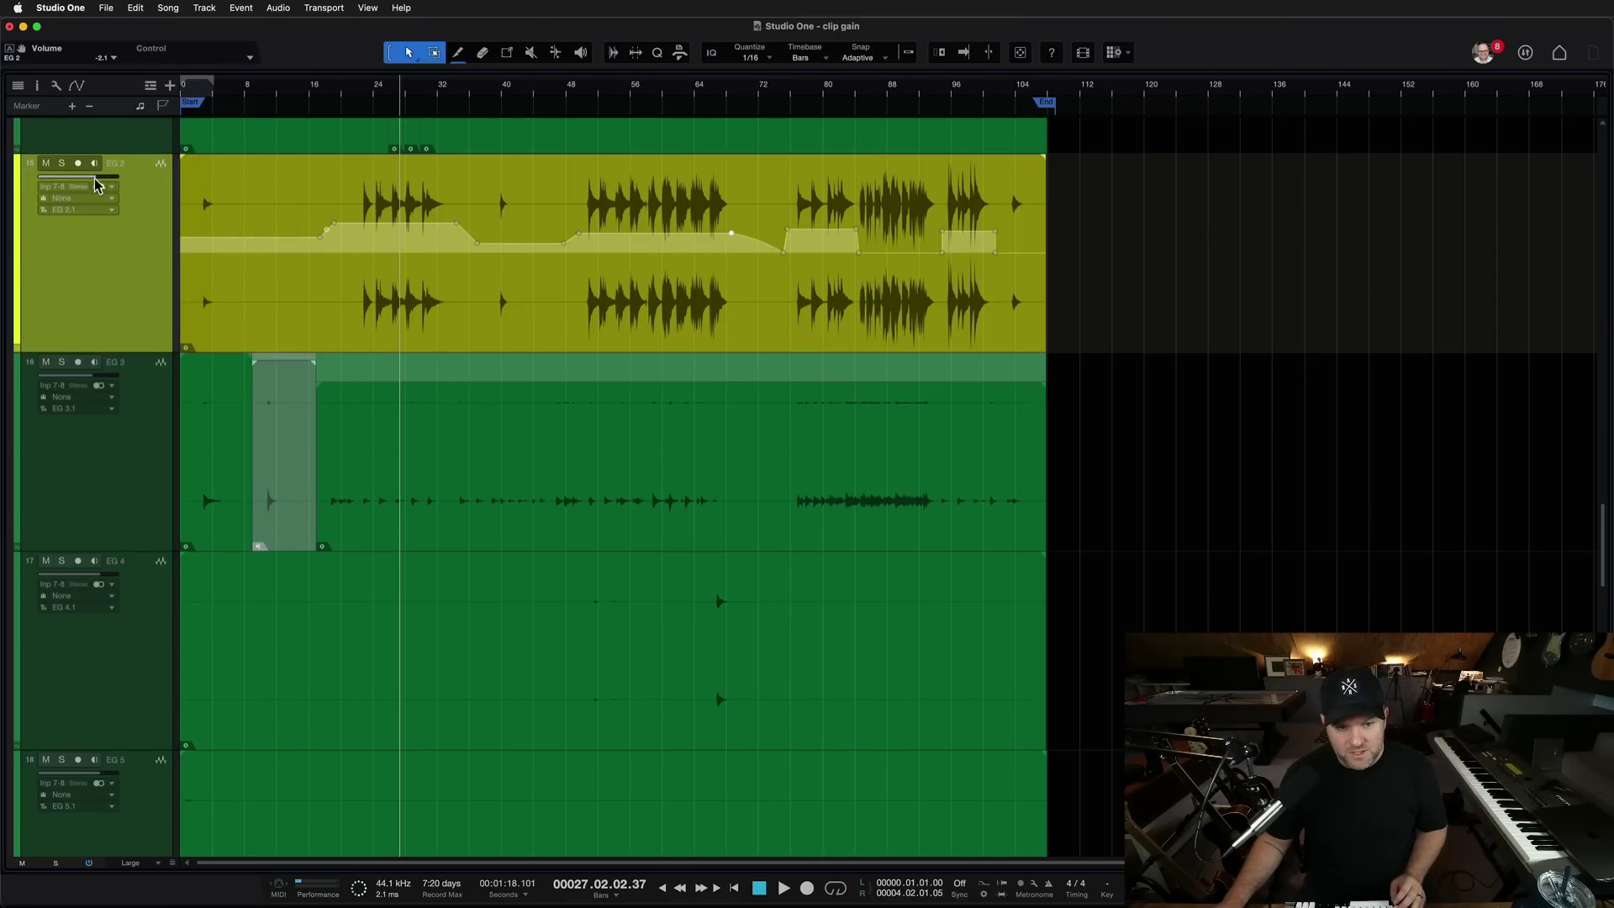
Isolate the EG 2 phrase from about bar 21 to bar 34 as its own section within the enveloped clip.
click(513, 284)
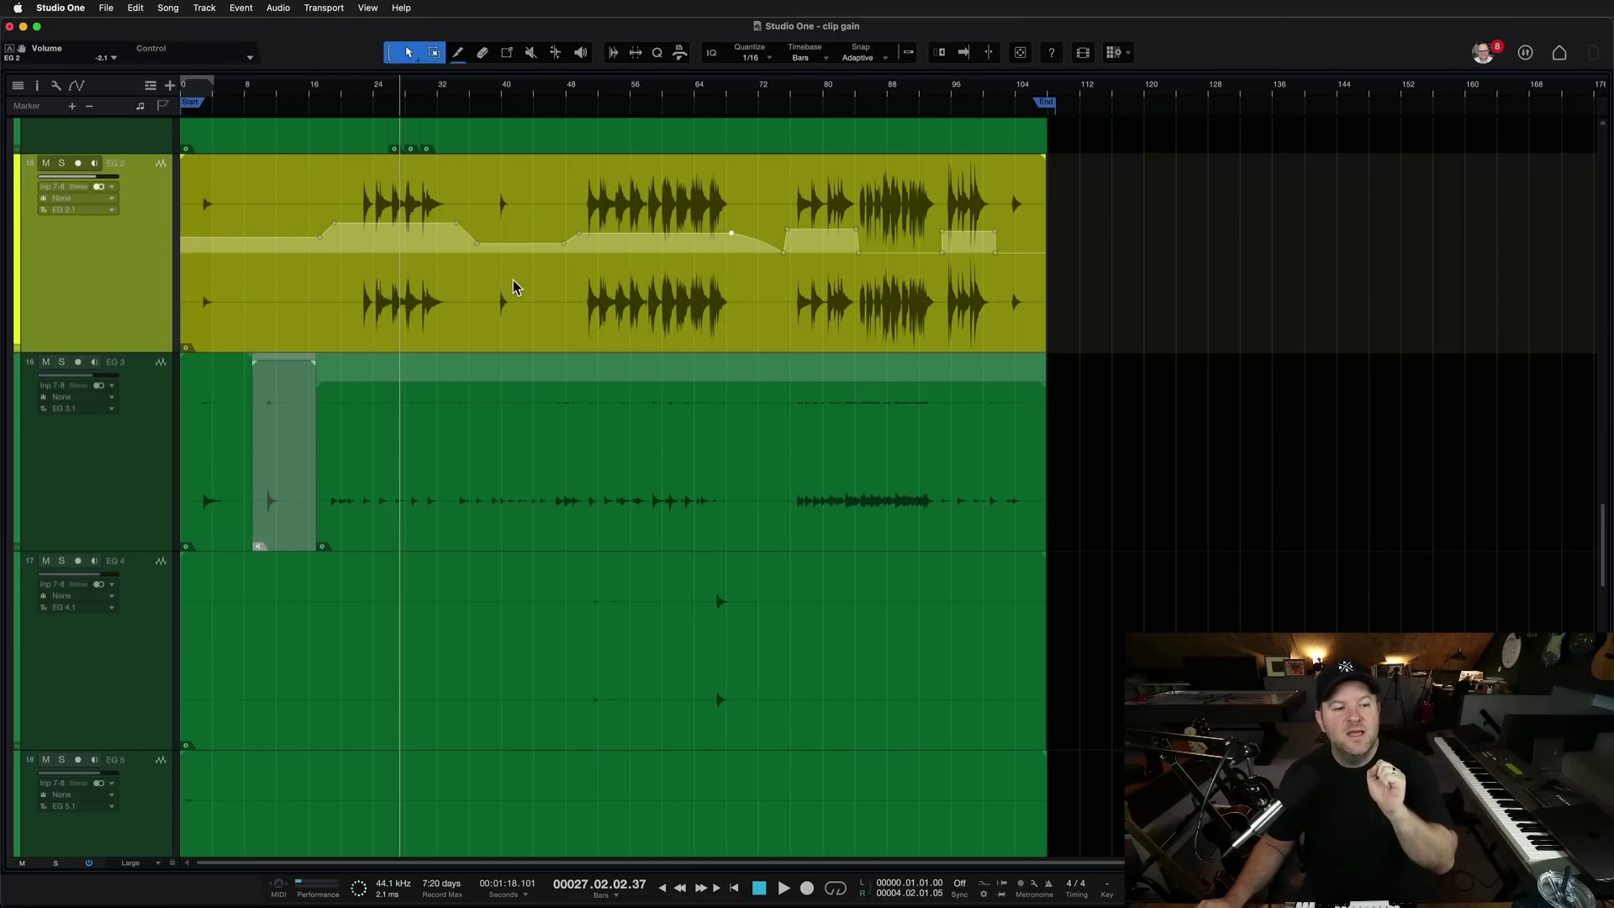
drag(514, 284, 459, 264)
click(411, 270)
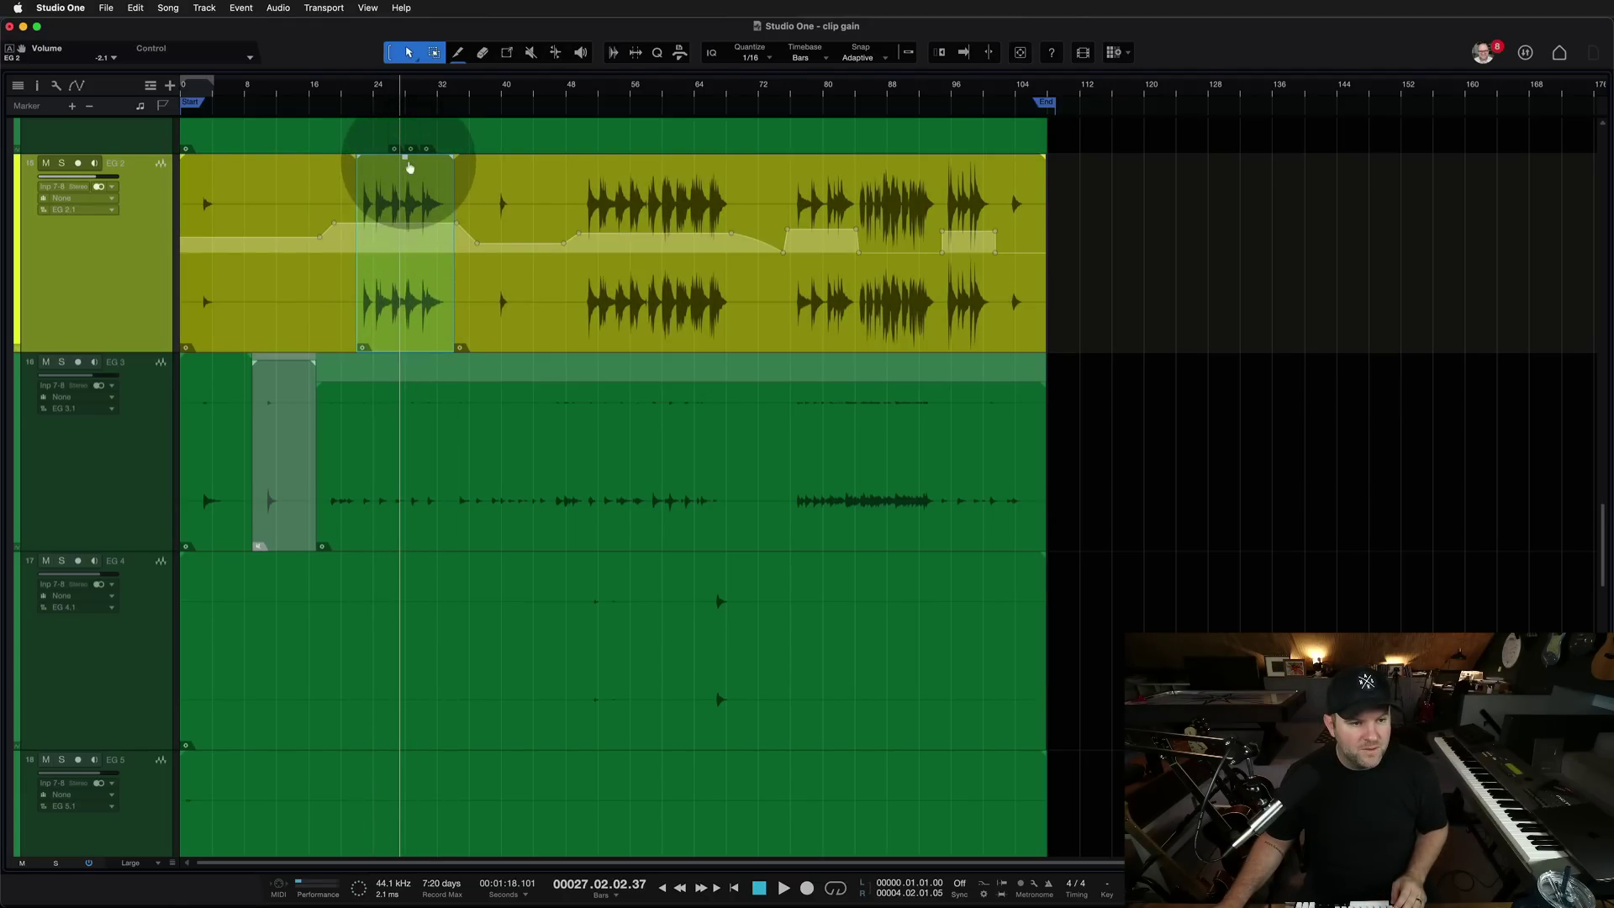
Lower the clip gain of the isolated EG 2 section between about bars 21 and 34, and select the section after it.
drag(407, 161, 406, 179)
click(454, 237)
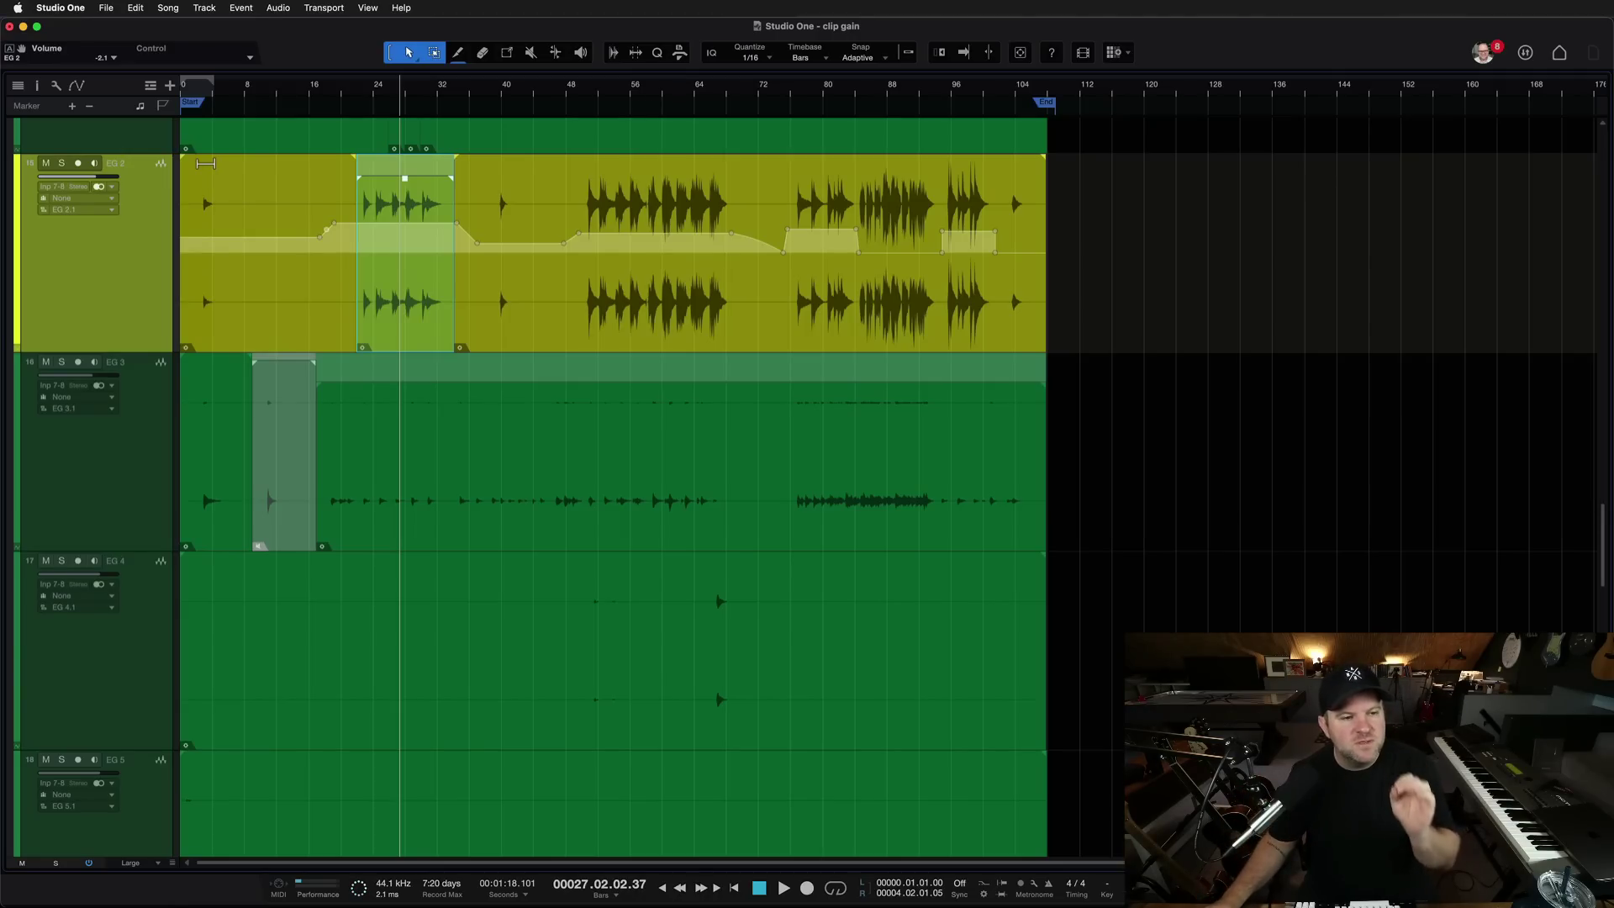
click(685, 299)
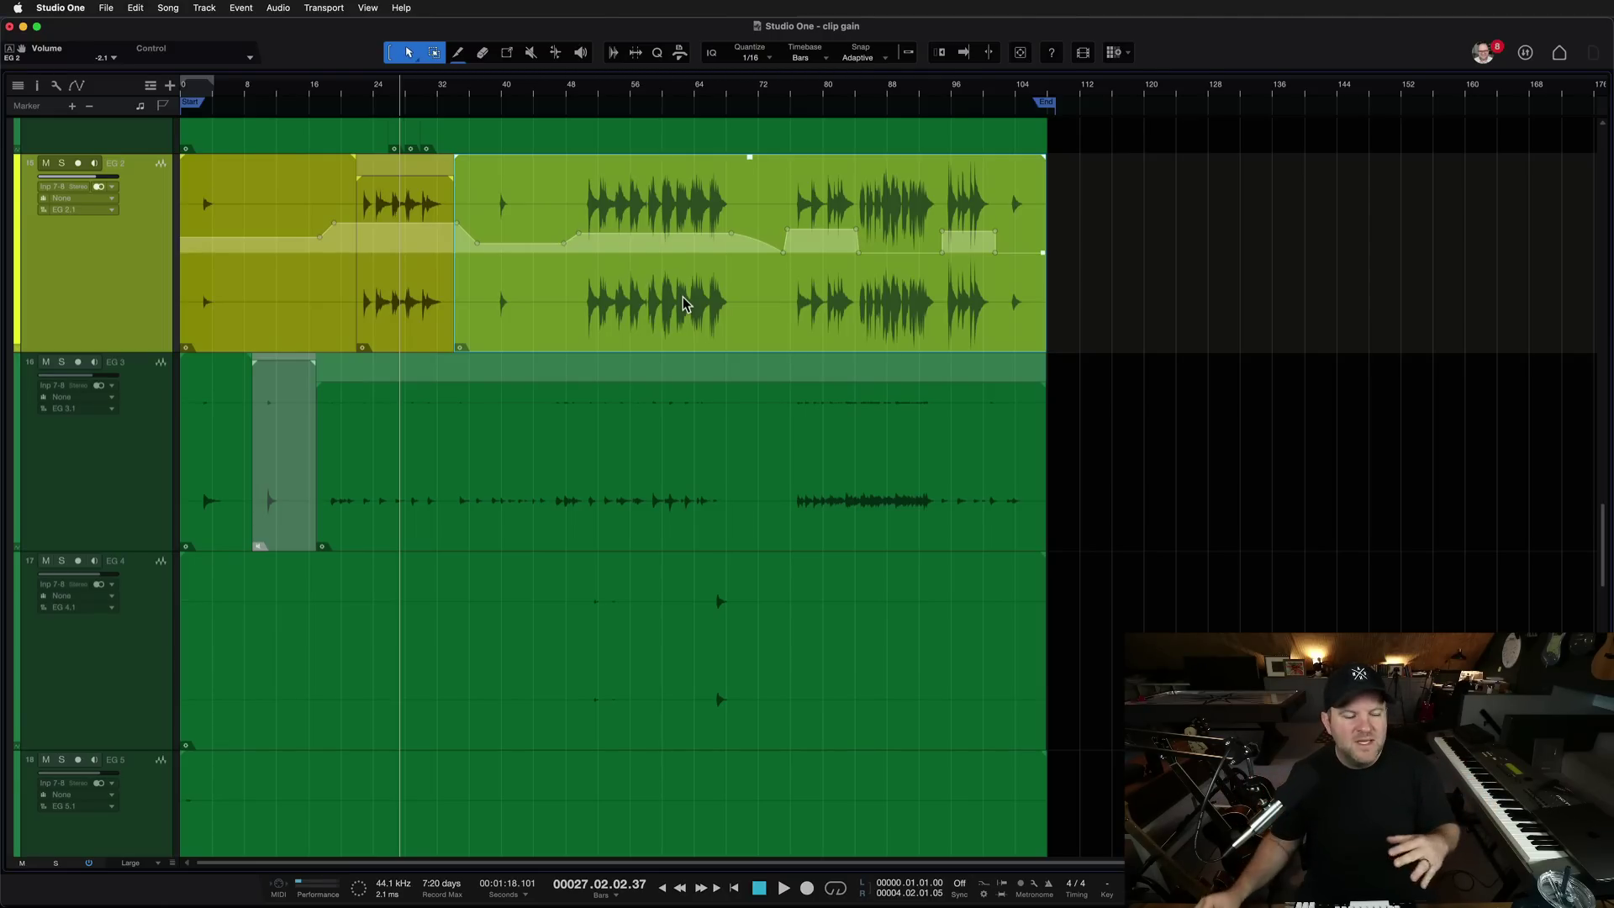
Lower the EG 2 gain envelope by about 2.2 dB across the range from about bar 50 to bar 68.
mouse_move(566, 245)
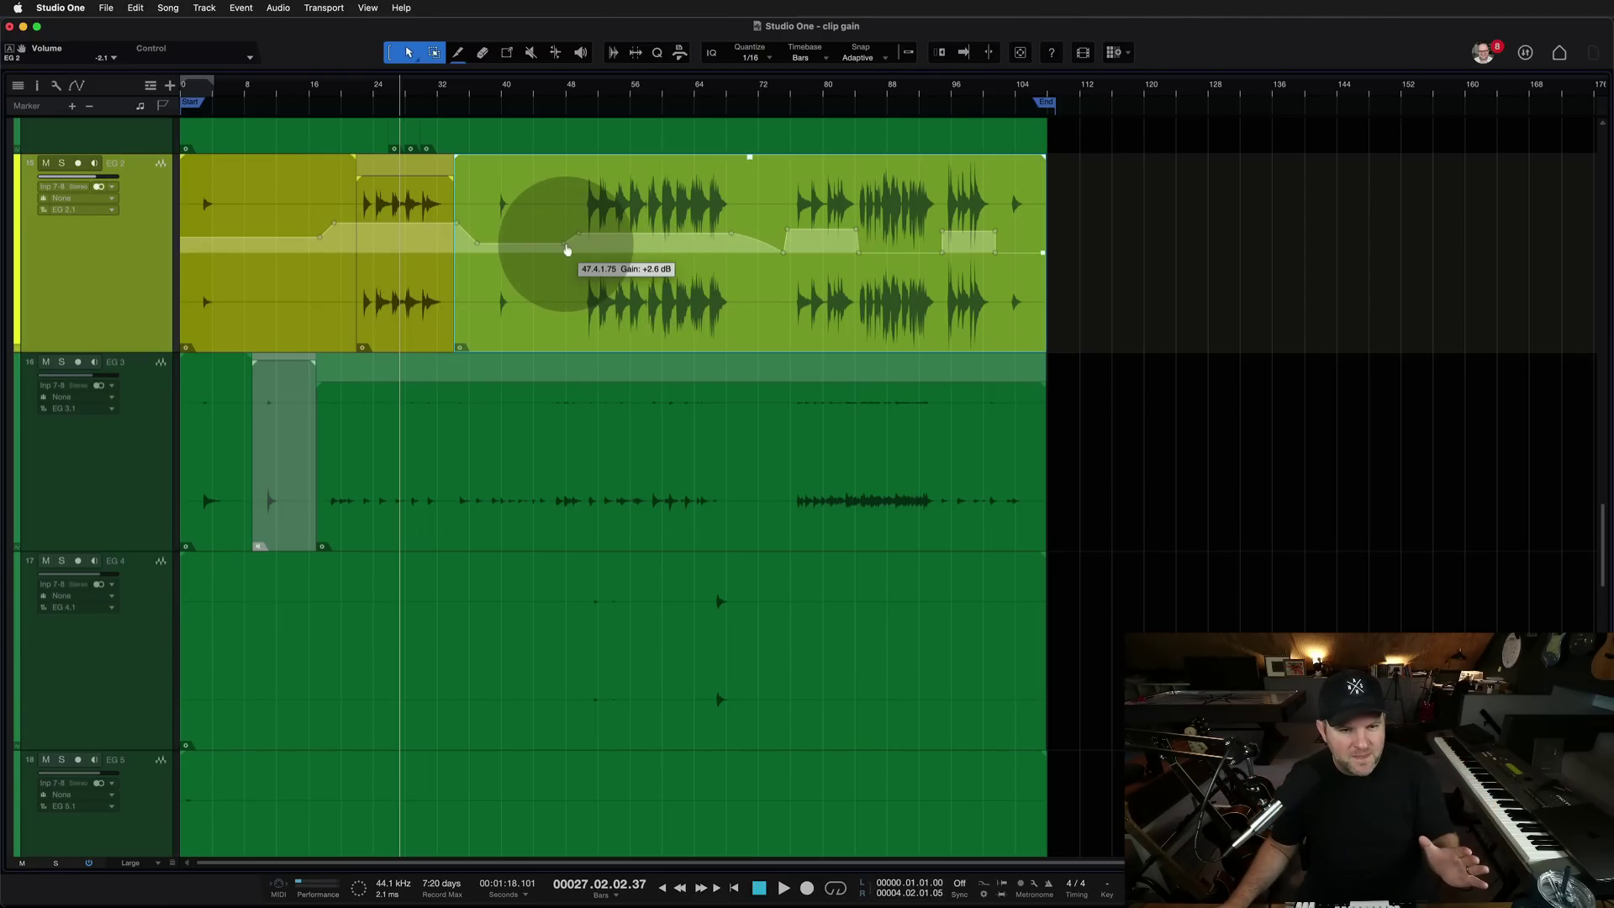
scroll(571, 207, up, 5)
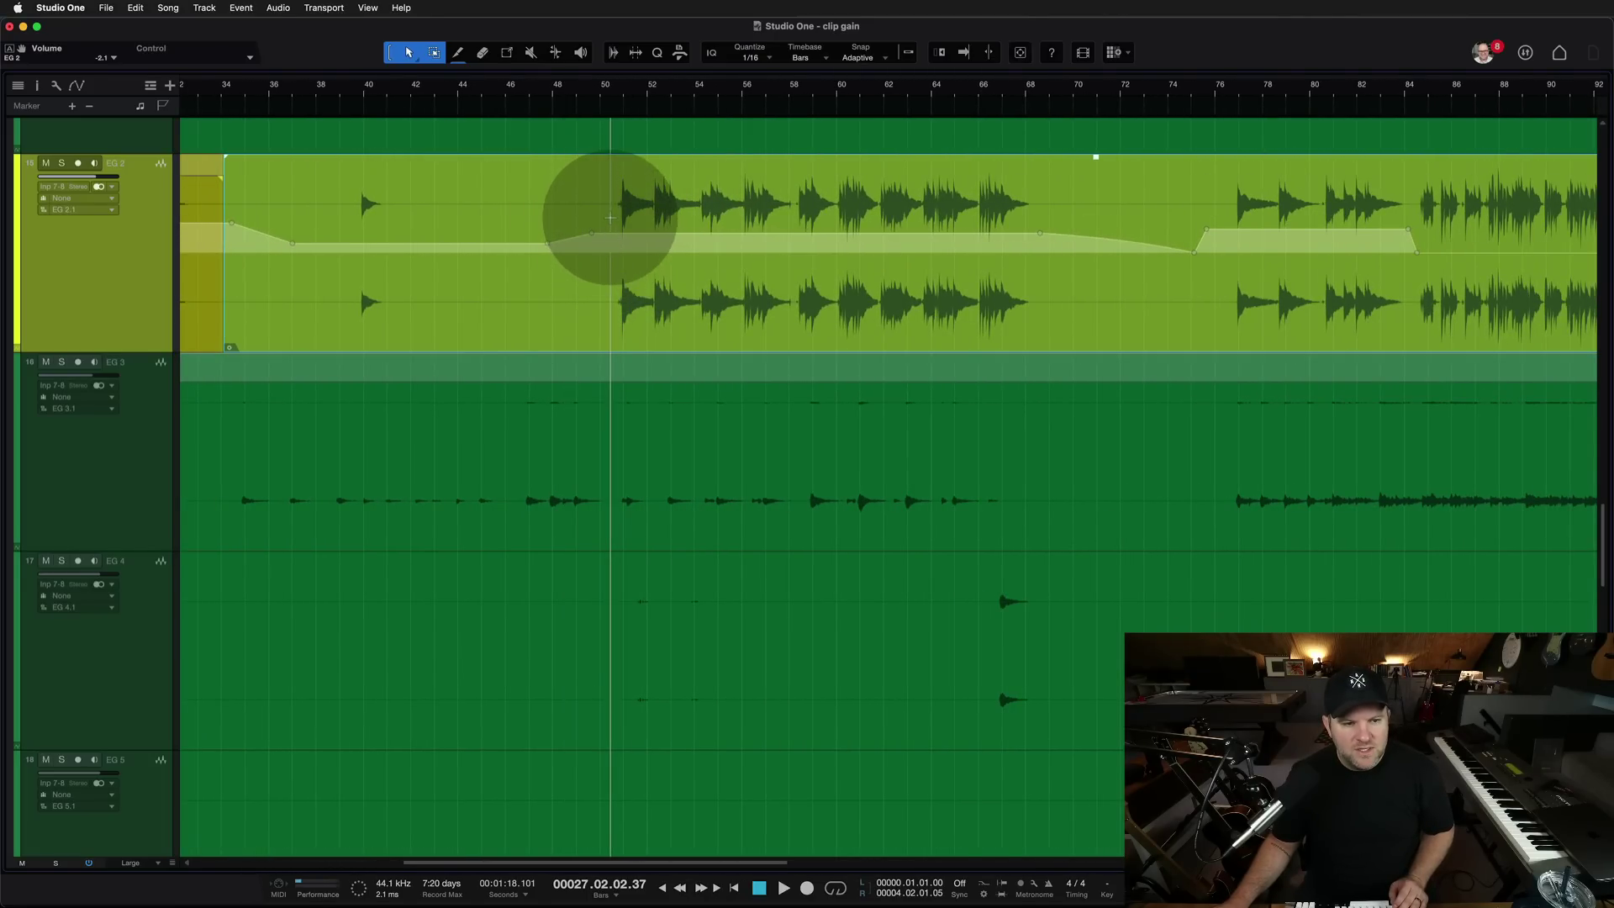
drag(609, 205, 1040, 267)
drag(821, 167, 819, 178)
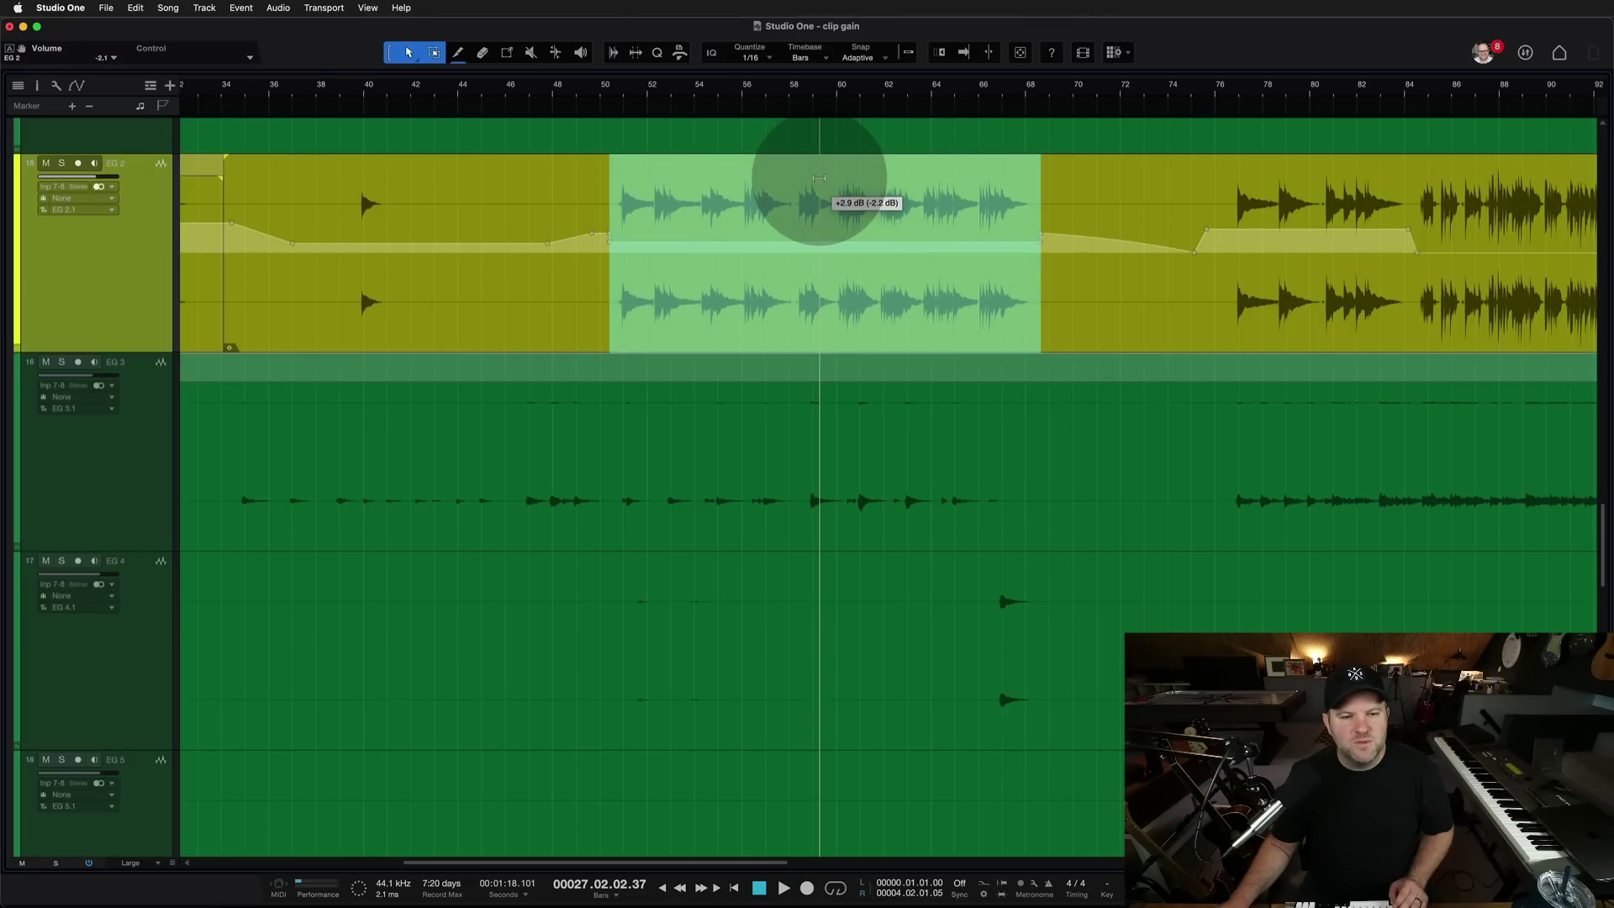
click(1087, 297)
click(1092, 297)
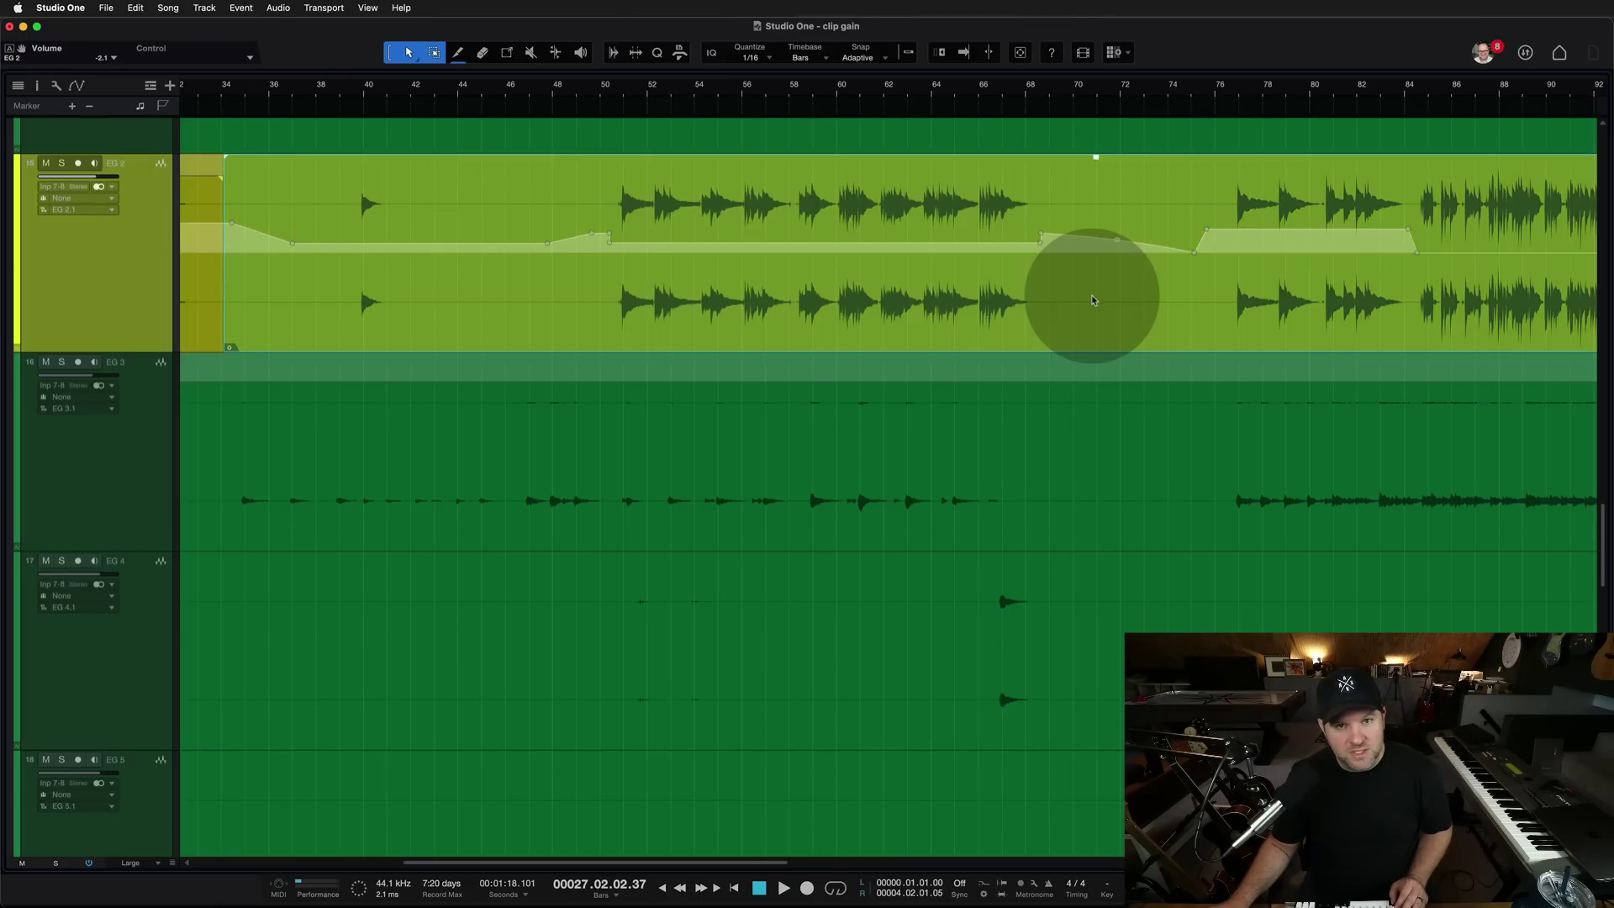
Split EG 2 at about bars 53.5 and 56.5, and lower the clip gain of the section between the cuts.
scroll(1016, 291, down, 5)
scroll(1015, 291, up, 1)
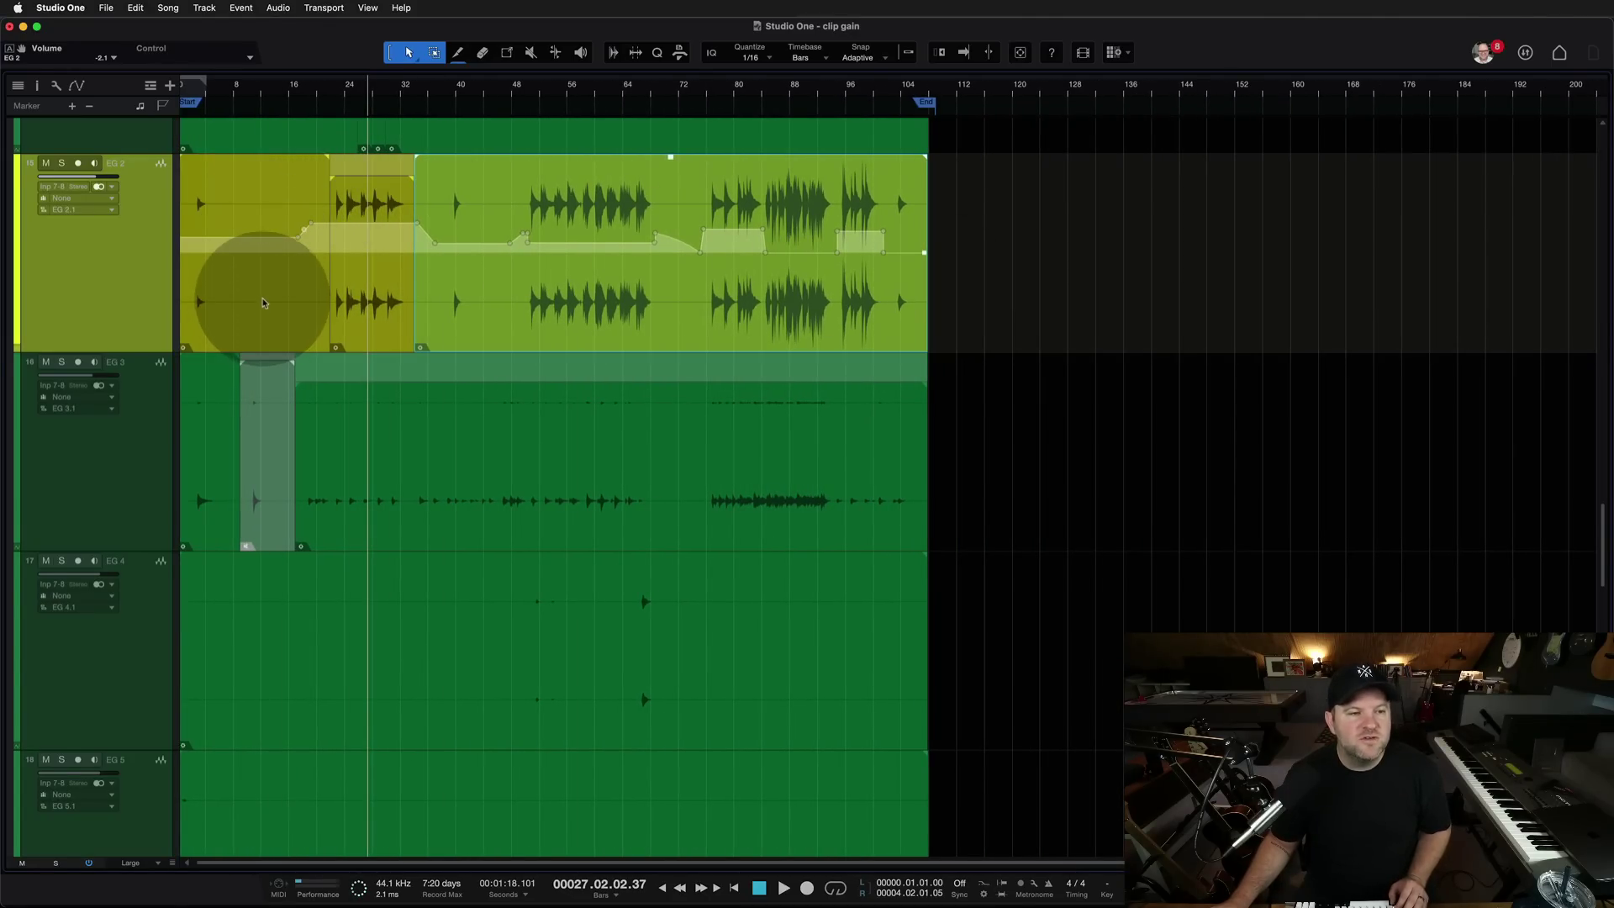
click(499, 300)
click(527, 222)
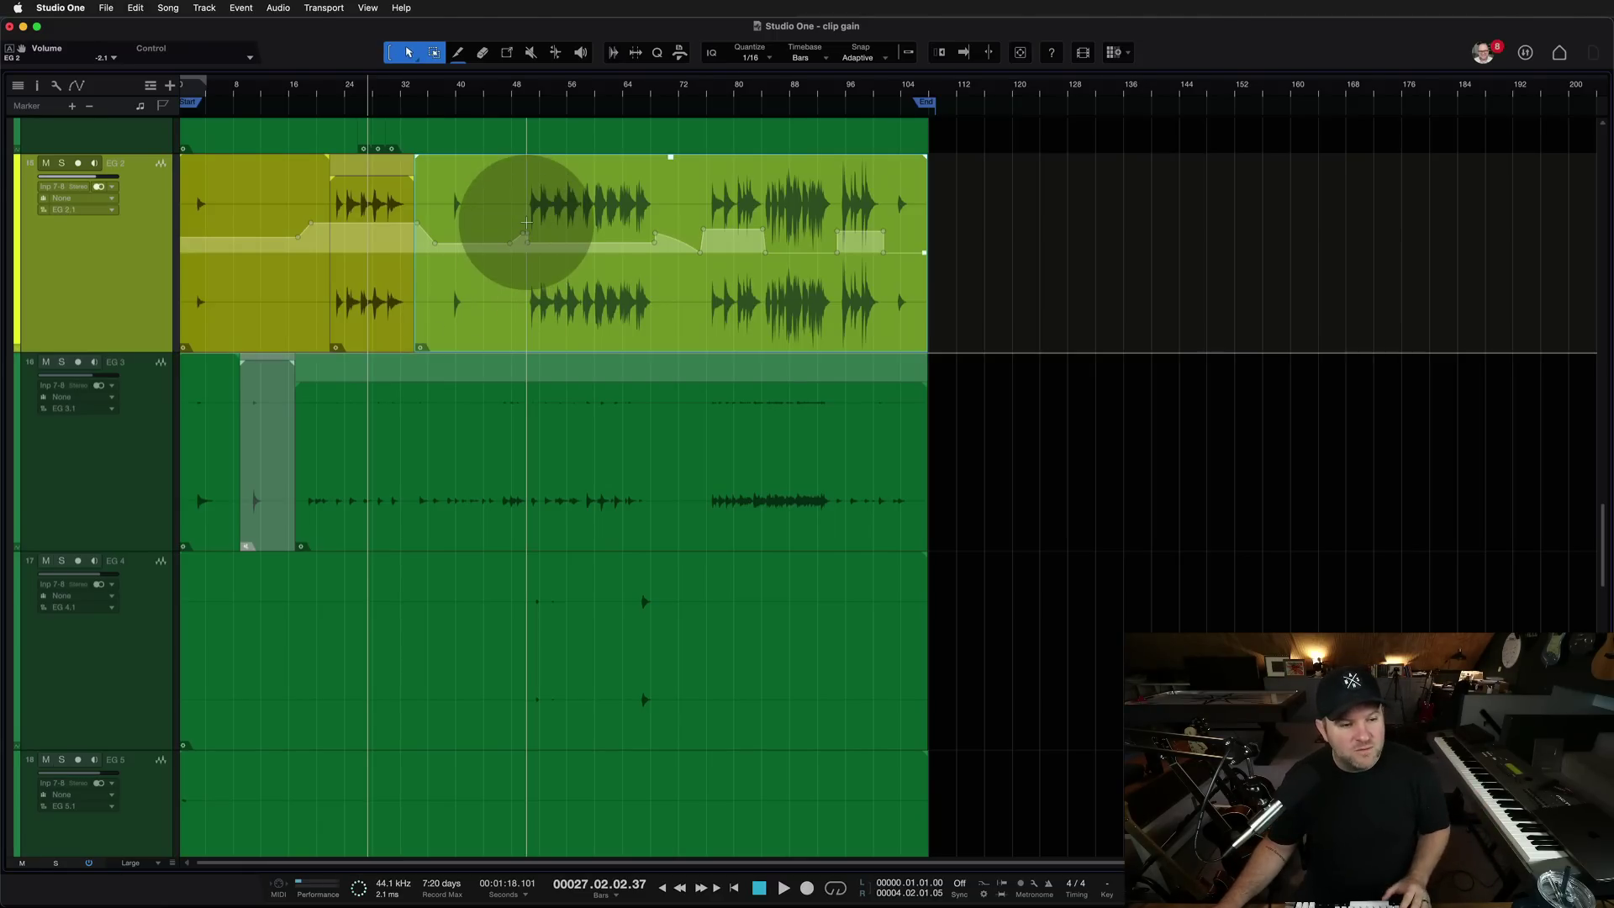
scroll(542, 237, up, 5)
alt+click(567, 226)
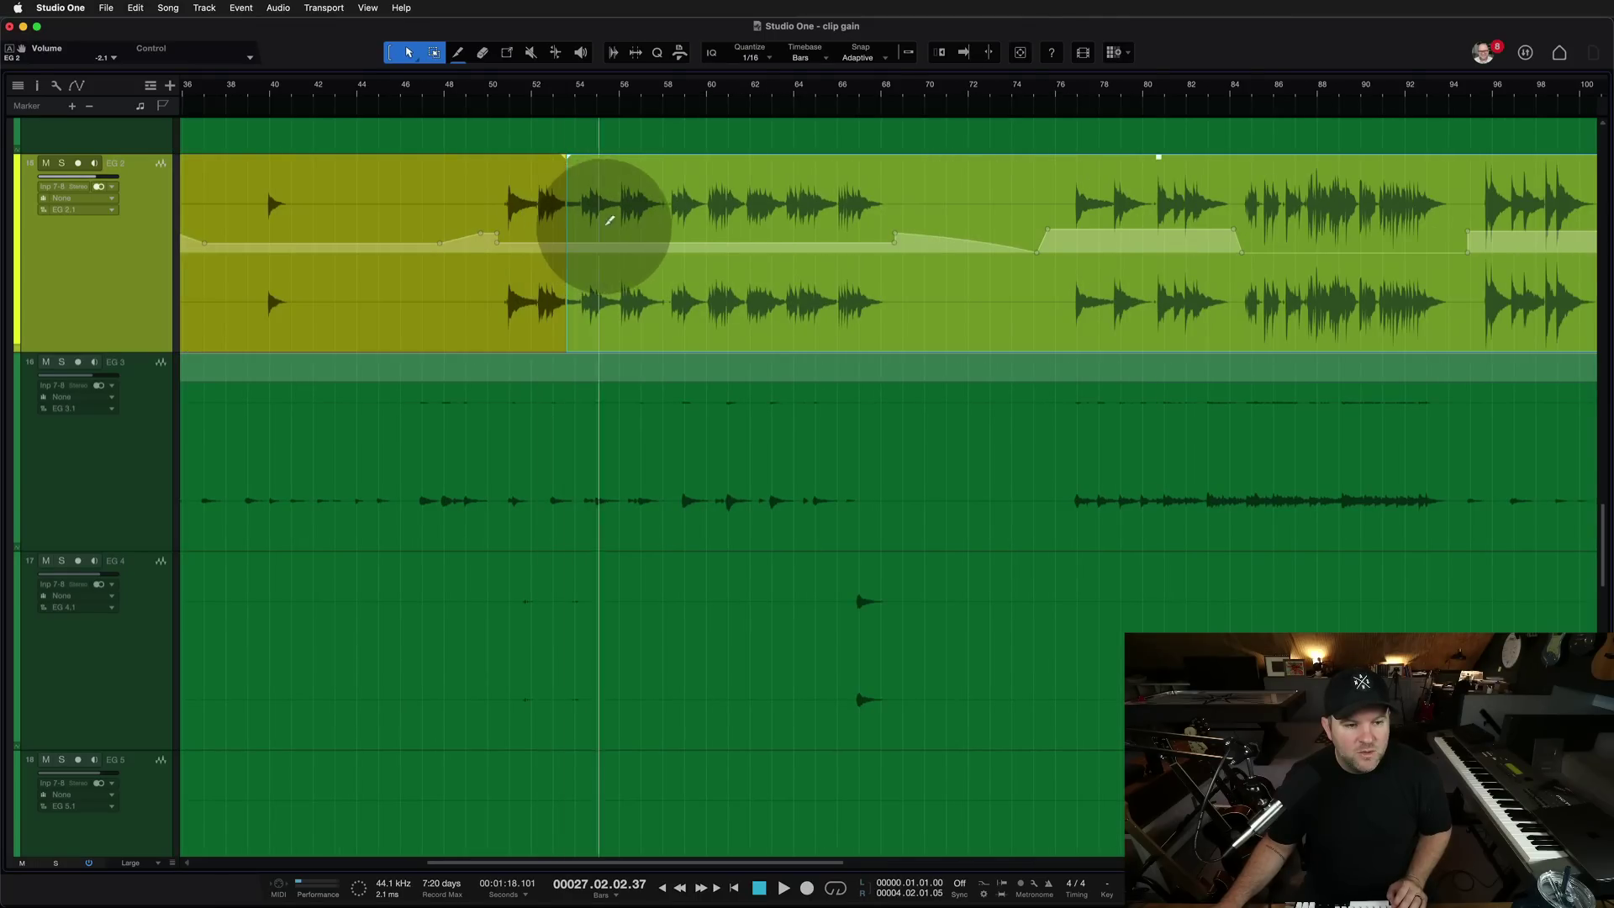
alt+click(628, 222)
click(588, 337)
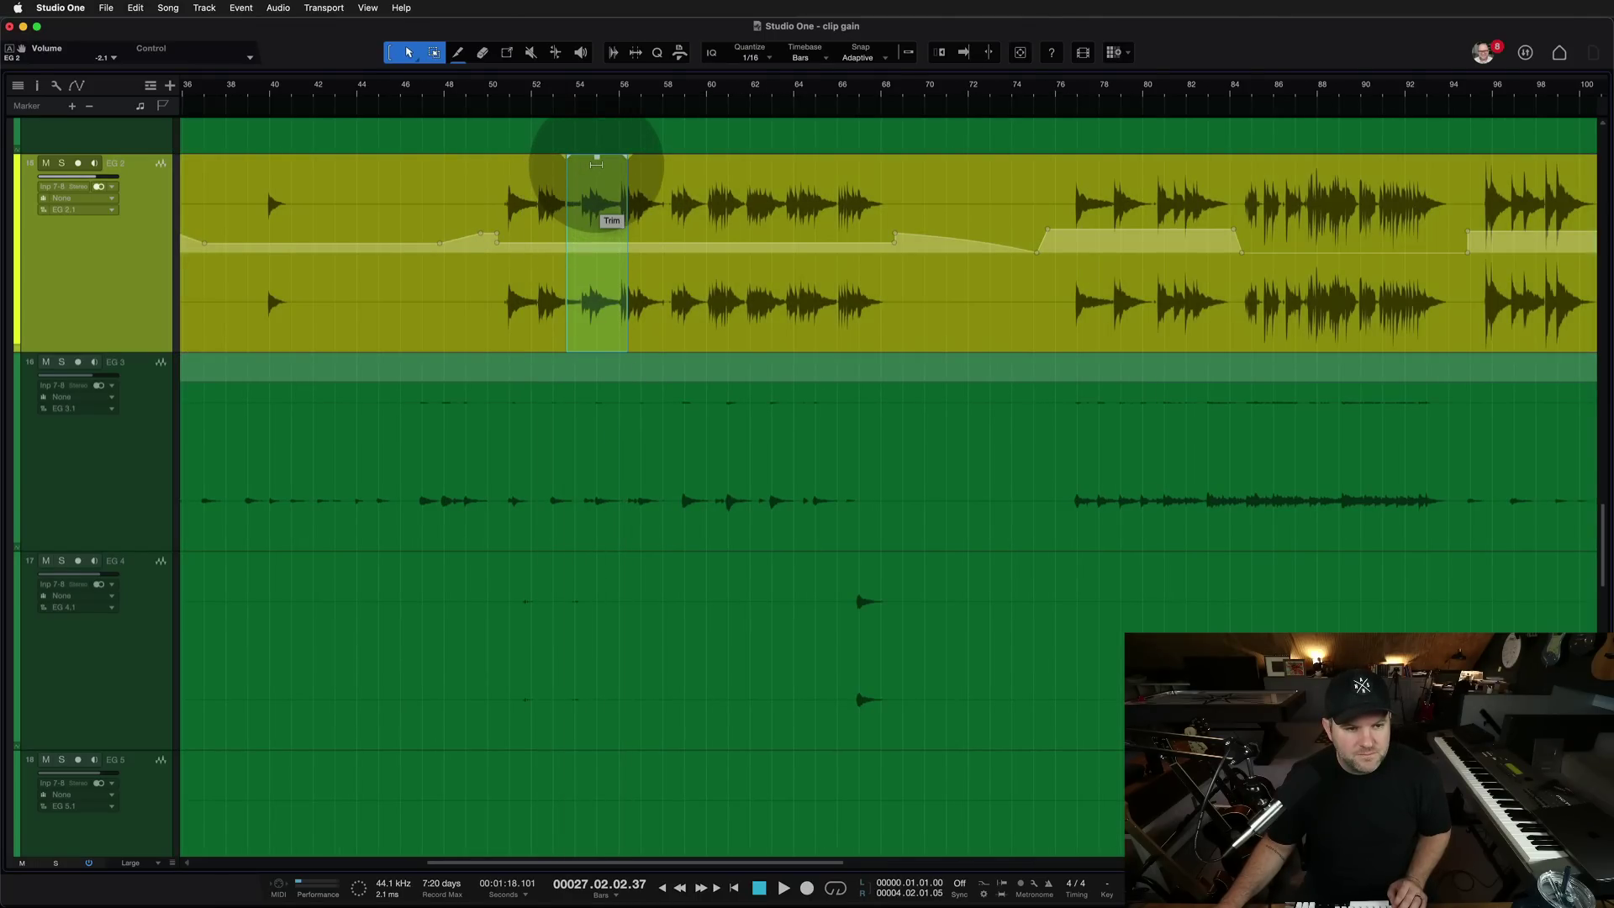
drag(598, 160, 598, 175)
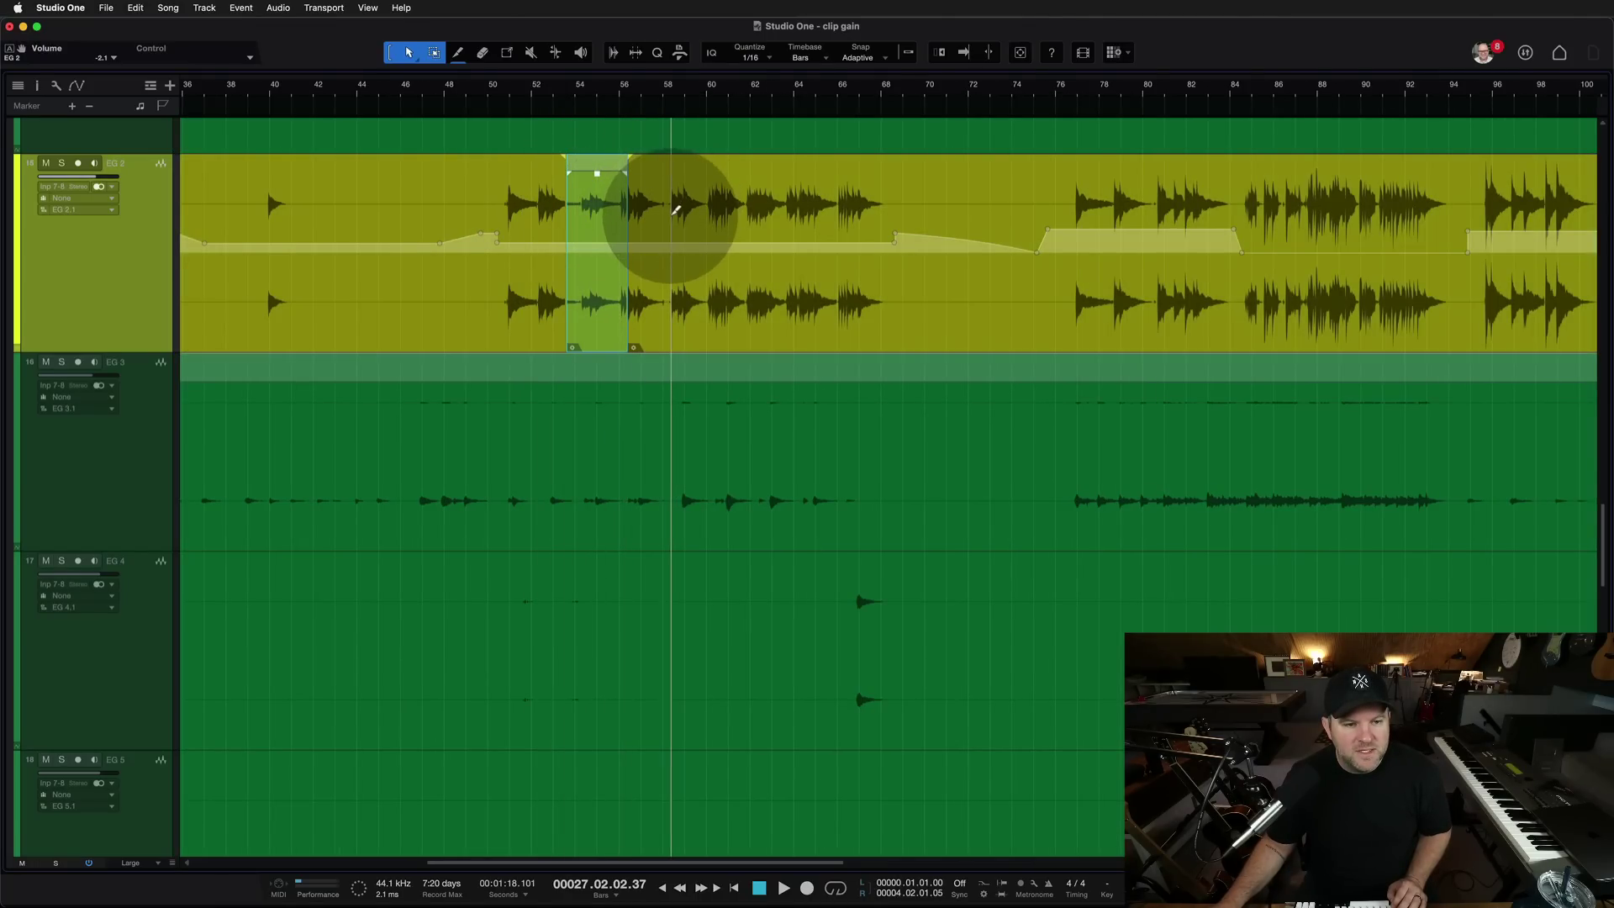
Split EG 2 again at about bar 58 and select the new section starting at about bar 56.
alt+click(671, 208)
click(639, 302)
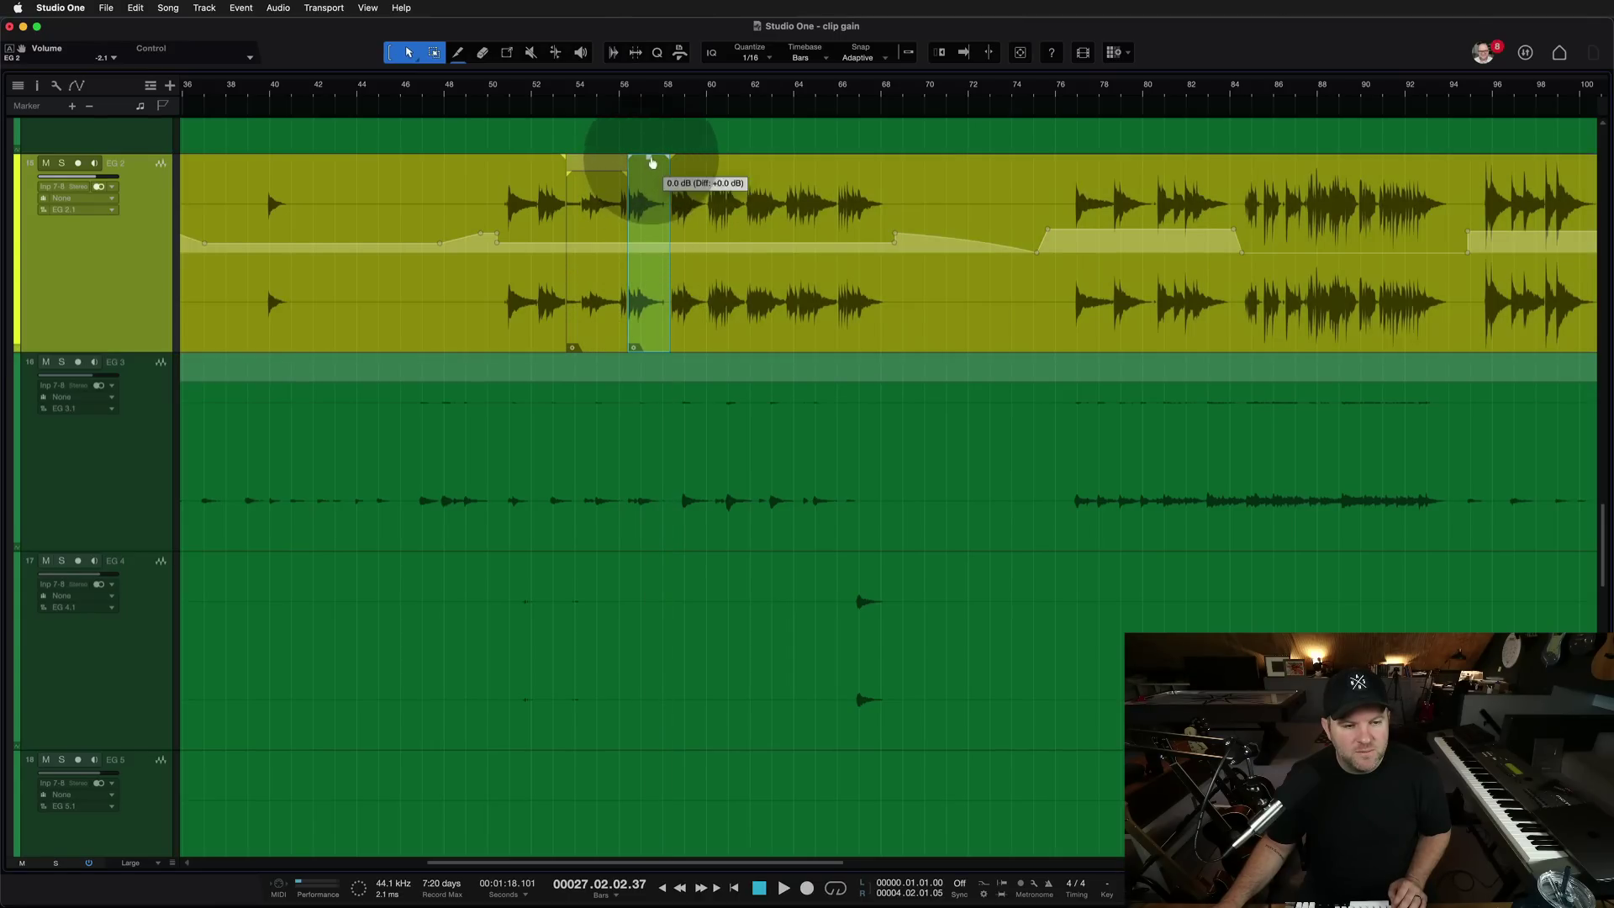
scroll(702, 235, up, 5)
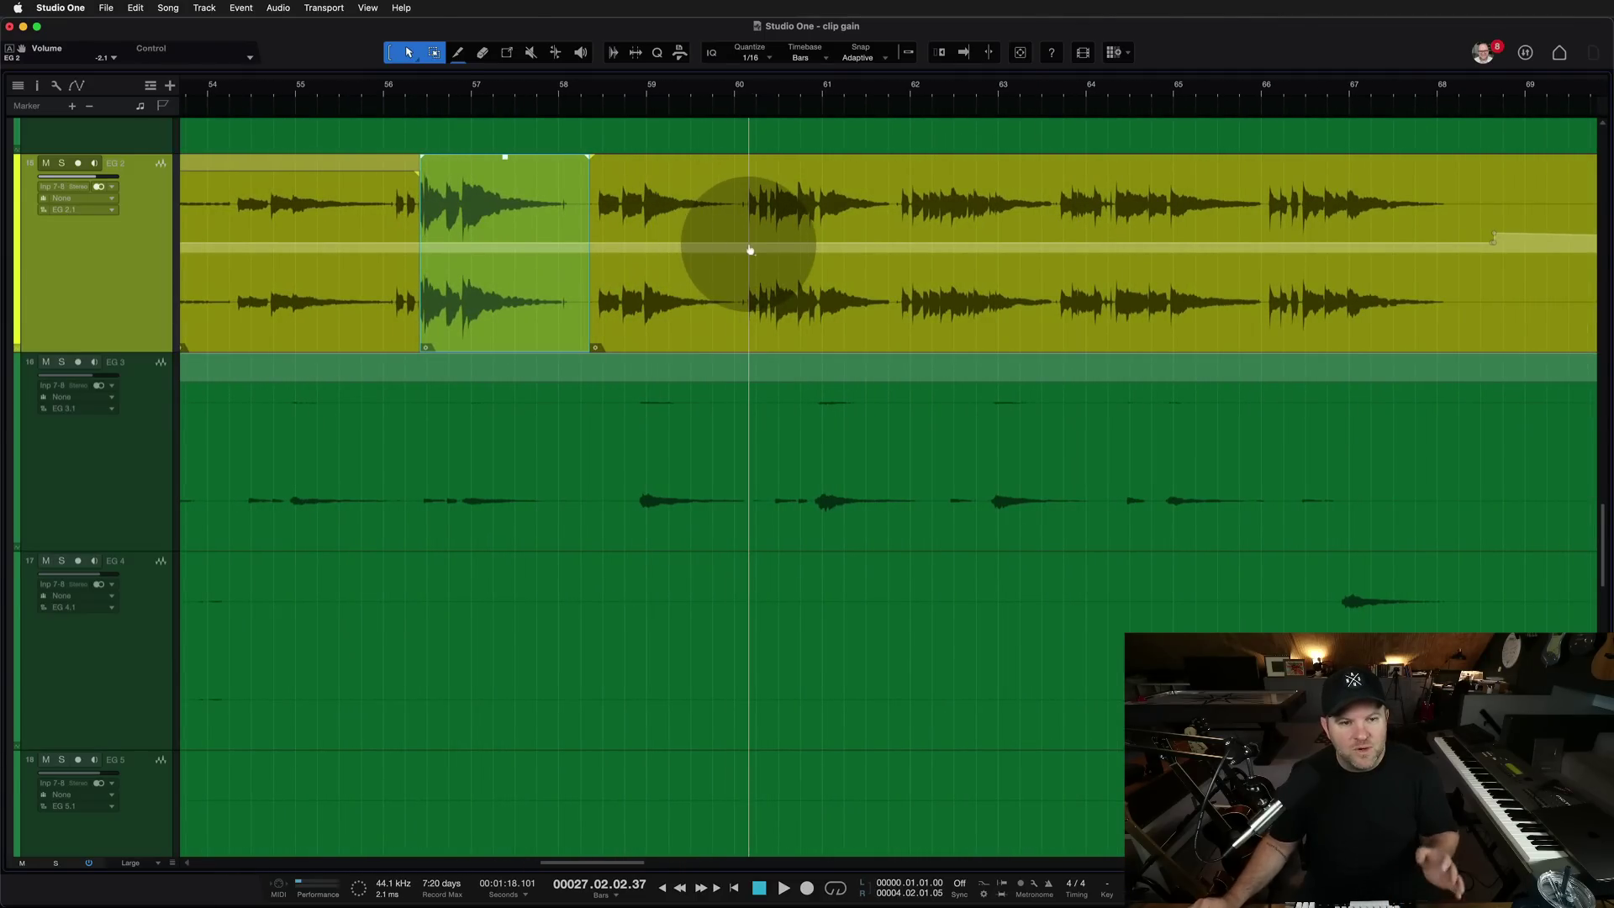
Move the selection back and forth through the neighbouring EG 2 sections around bars 53 to 68.
click(320, 320)
click(507, 319)
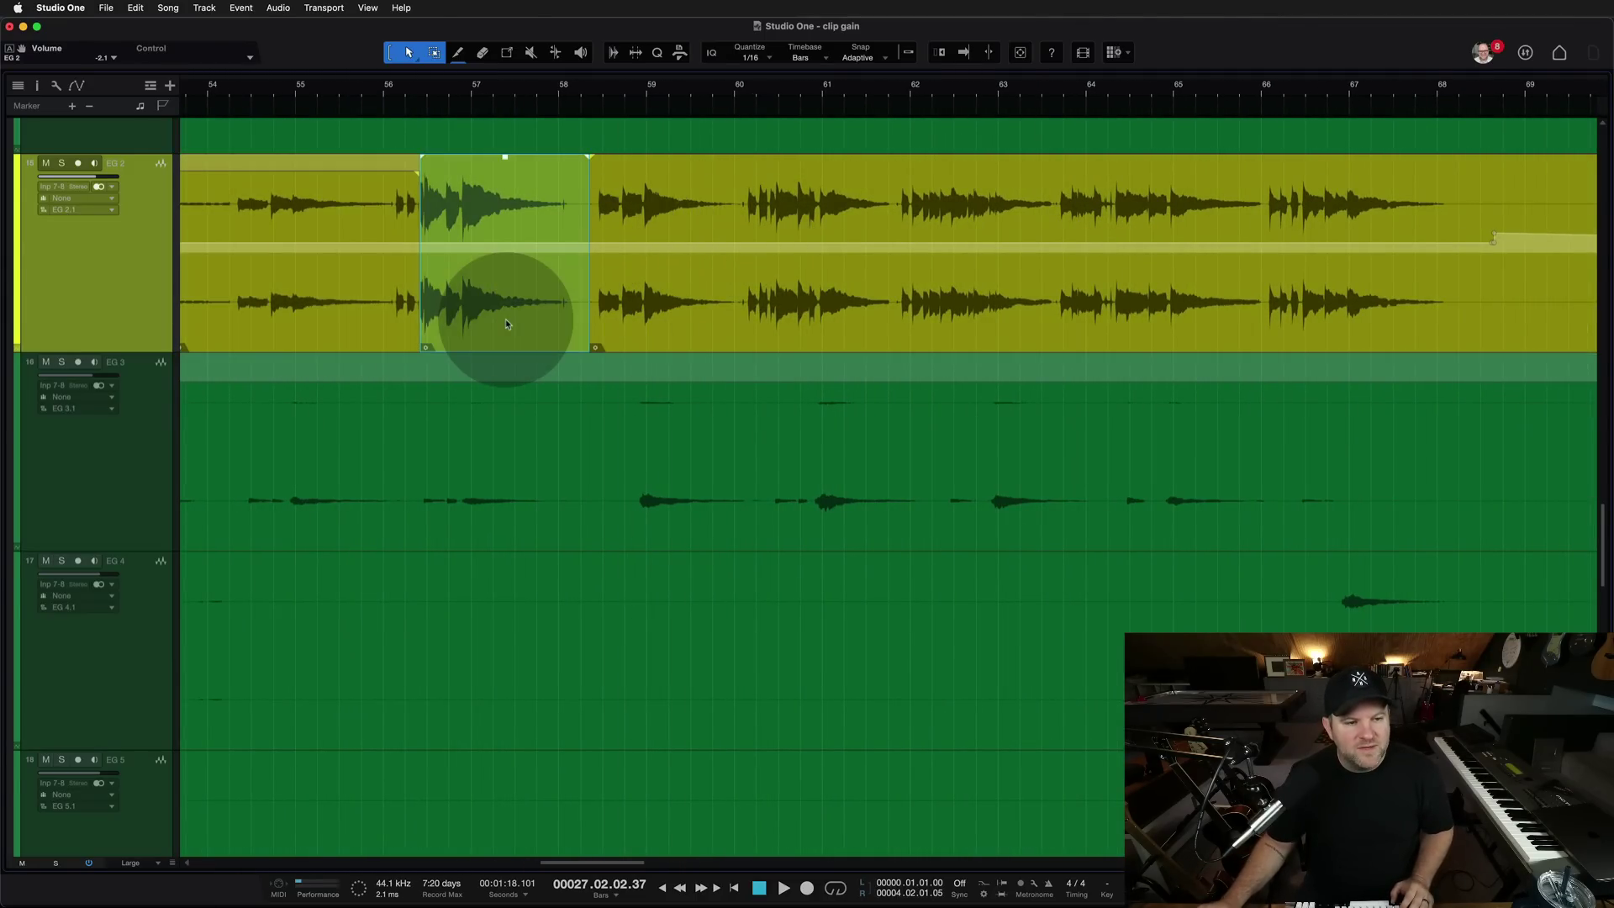
key(Right)
key(Left)
key(Left)
key(Left)
key(Right)
key(Right)
key(Right)
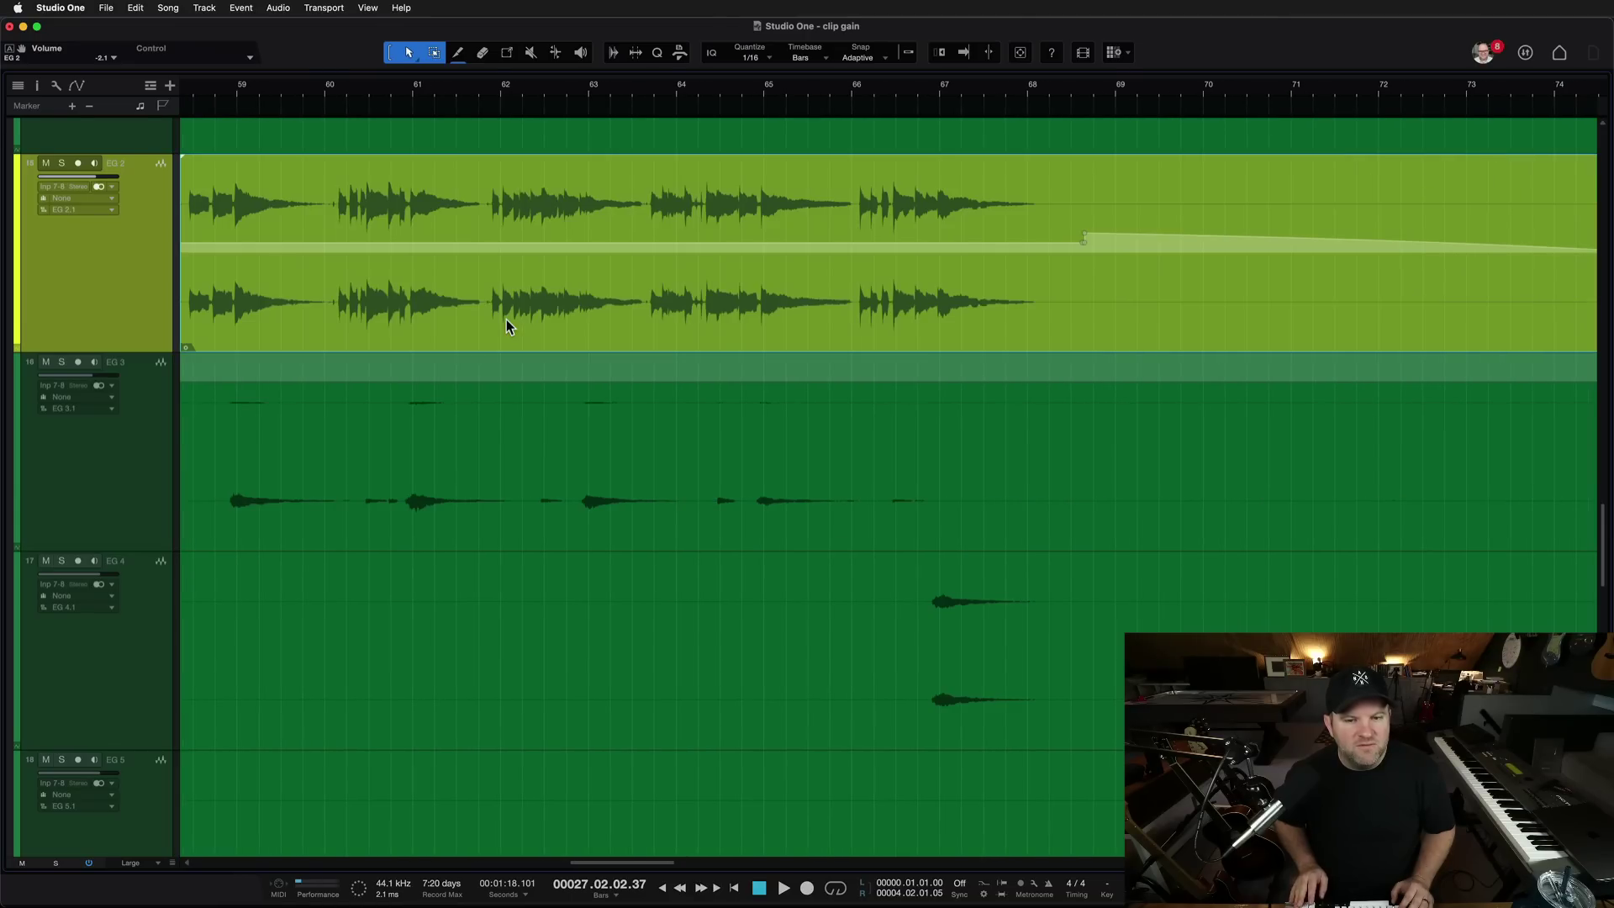
key(Left)
key(Left)
scroll(696, 277, down, 10)
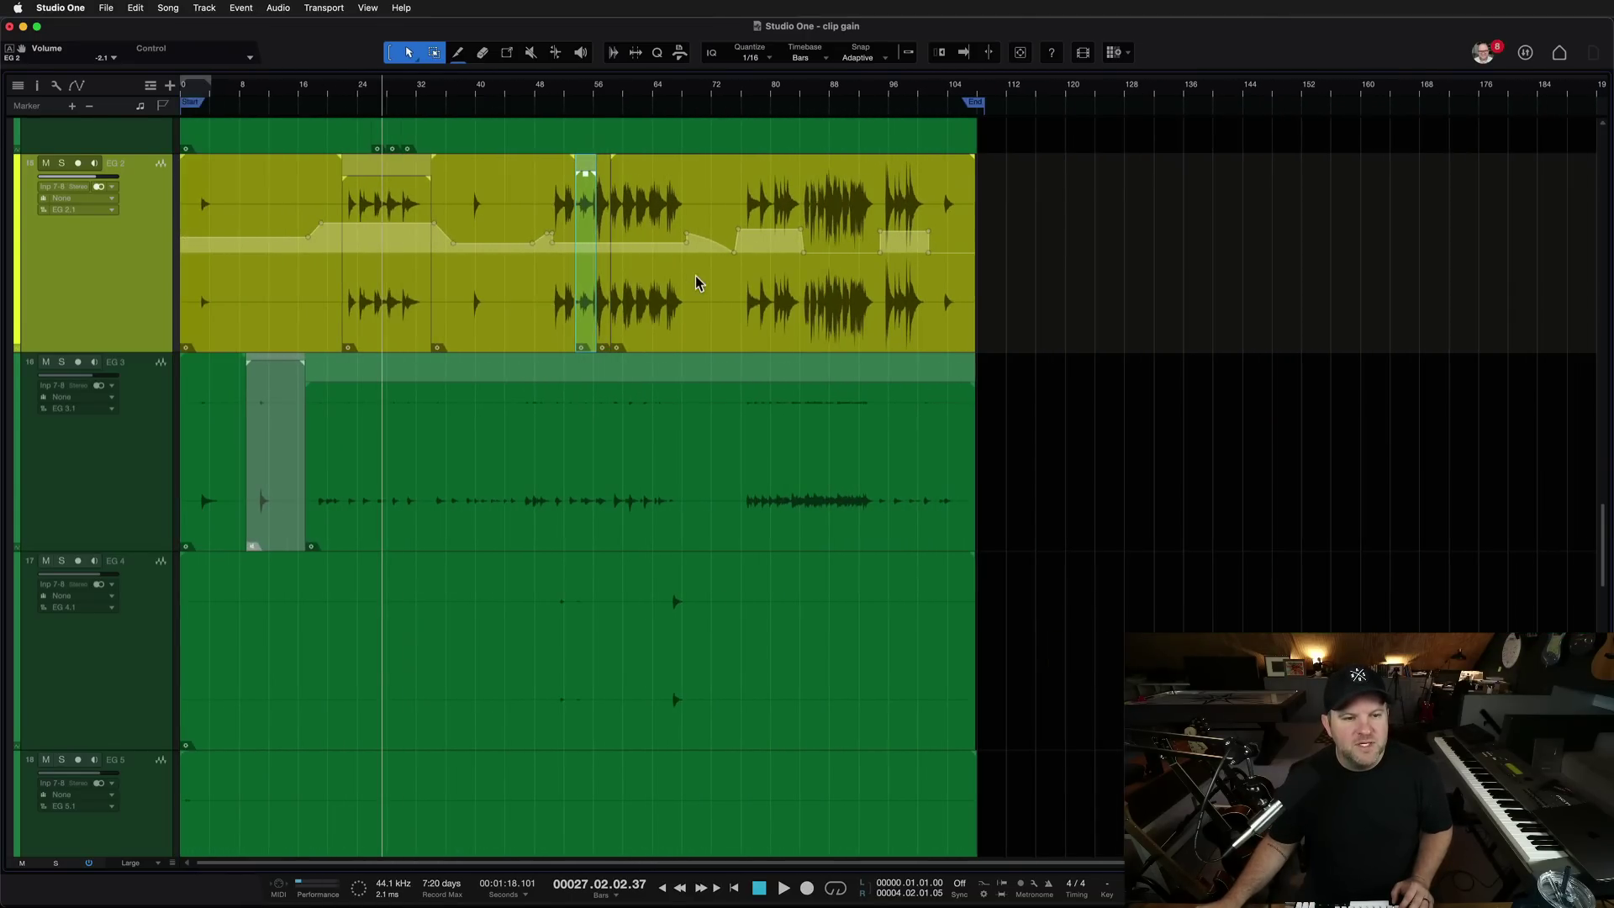
Split the EG 2 clip at many more places along its length into short sections.
click(290, 282)
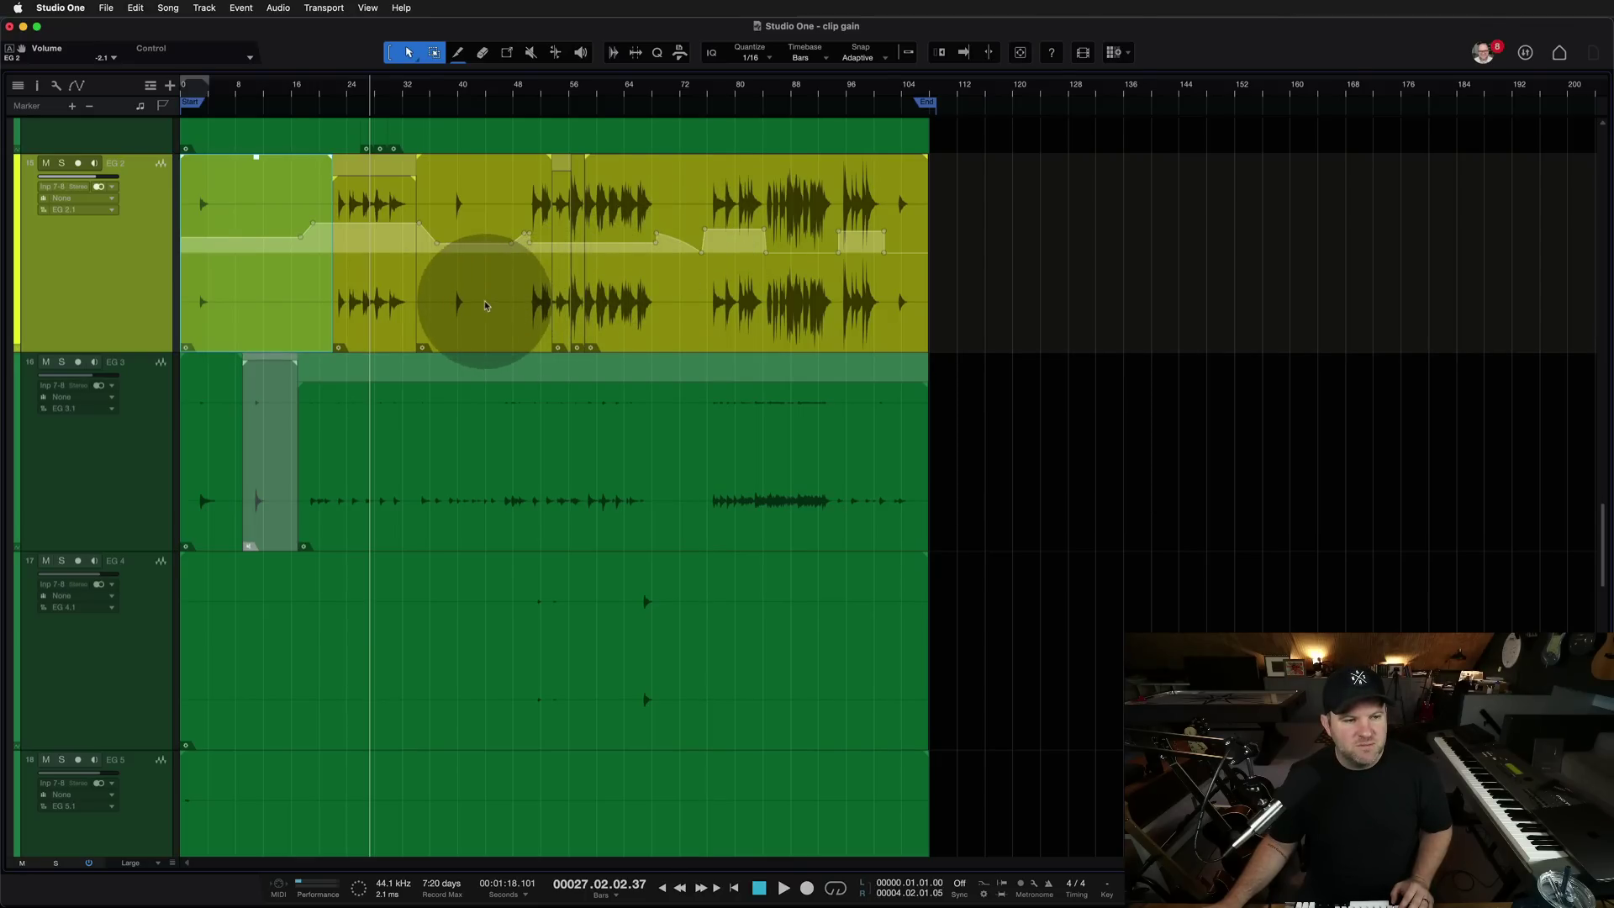
alt+click(259, 240)
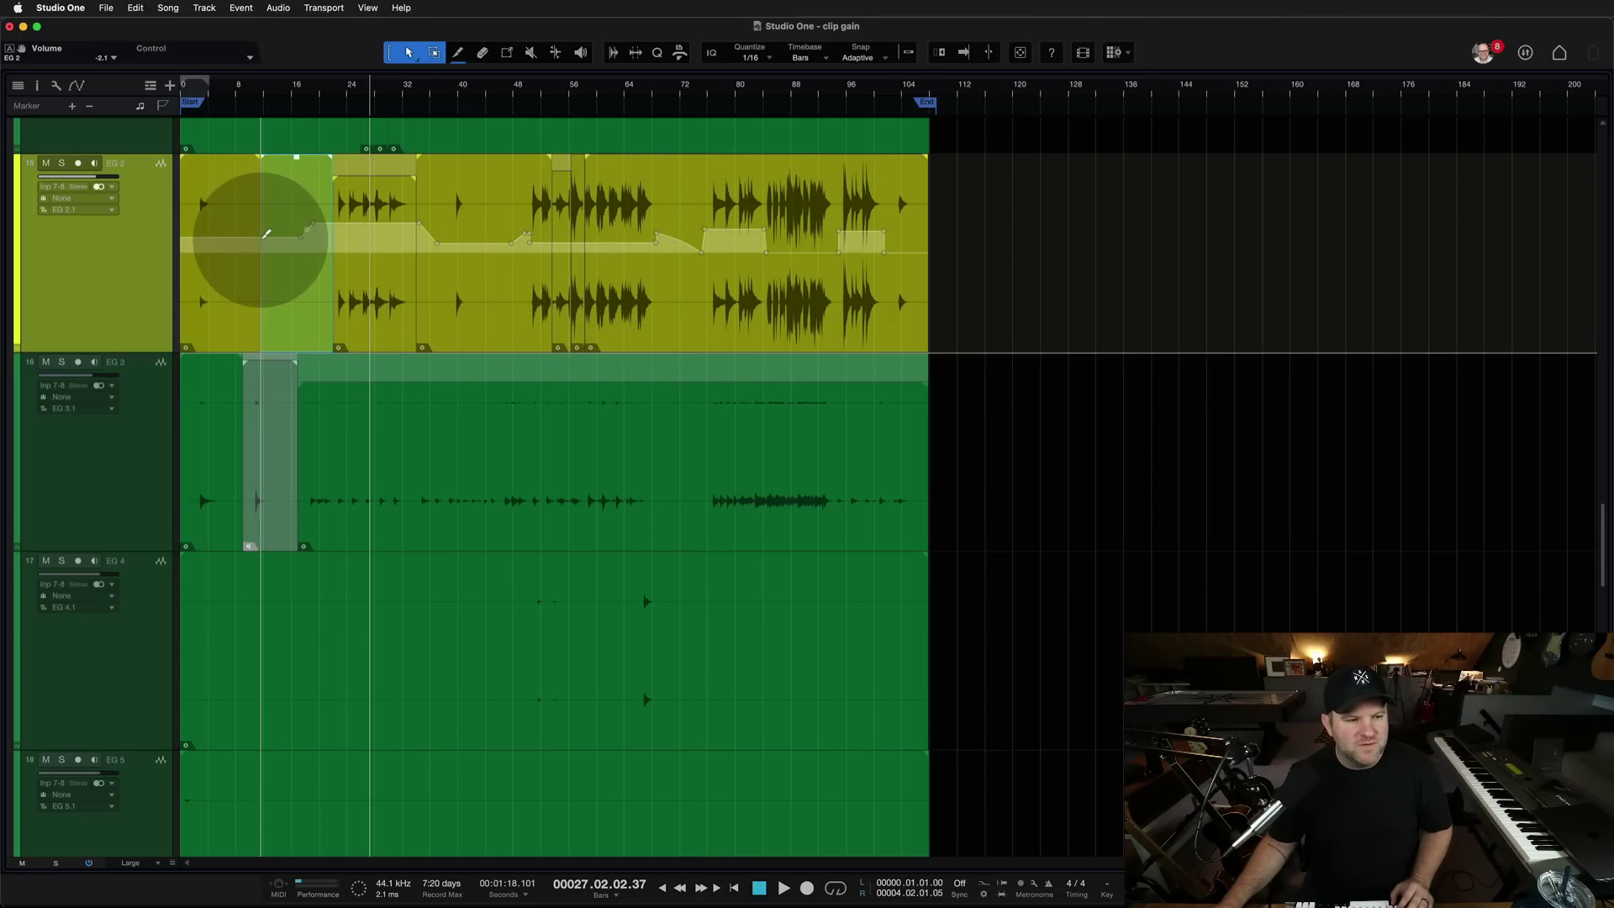
alt+click(482, 240)
drag(587, 237, 538, 209)
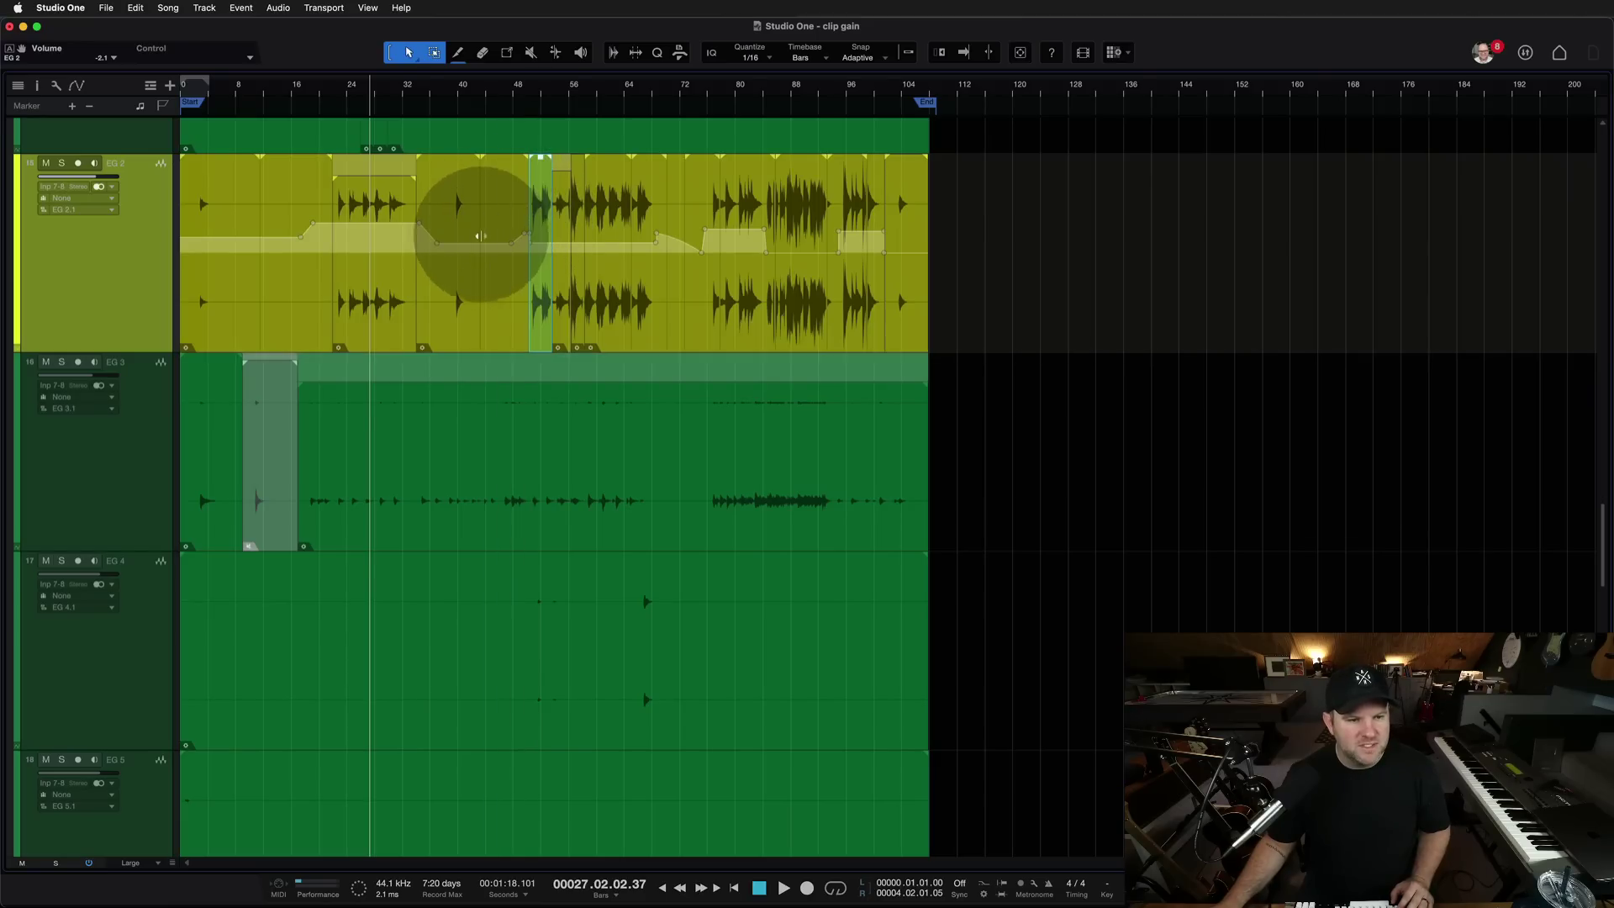
Toggle Gain Envelope off and on repeatedly for the EG 2 section from about bar 34 to bar 43, ending with it off.
right_click(441, 304)
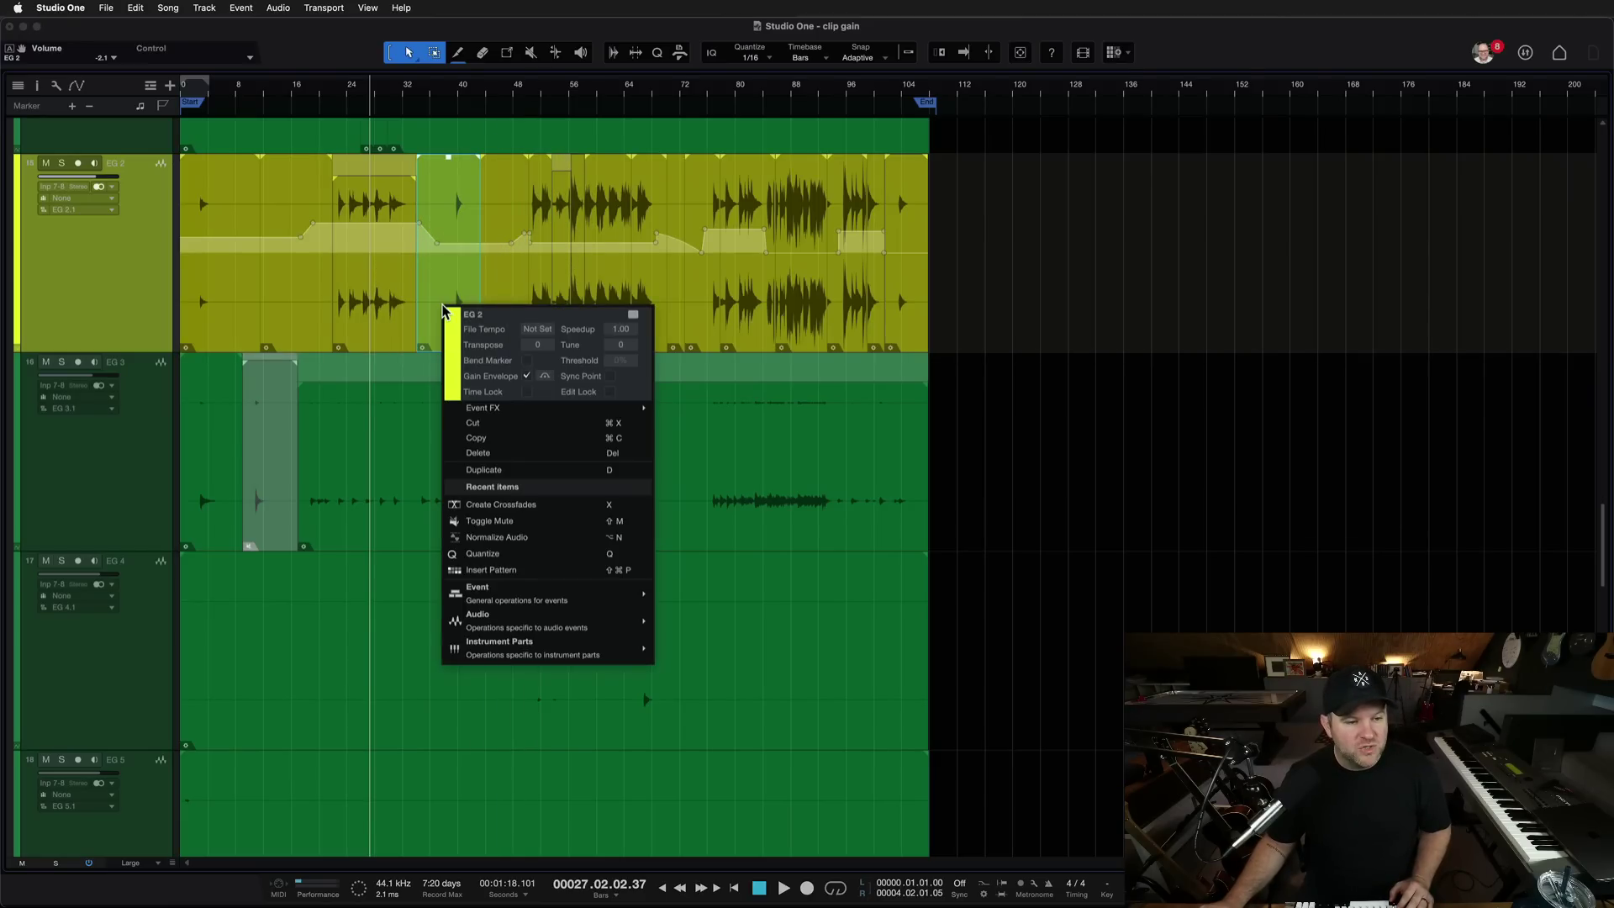
click(527, 378)
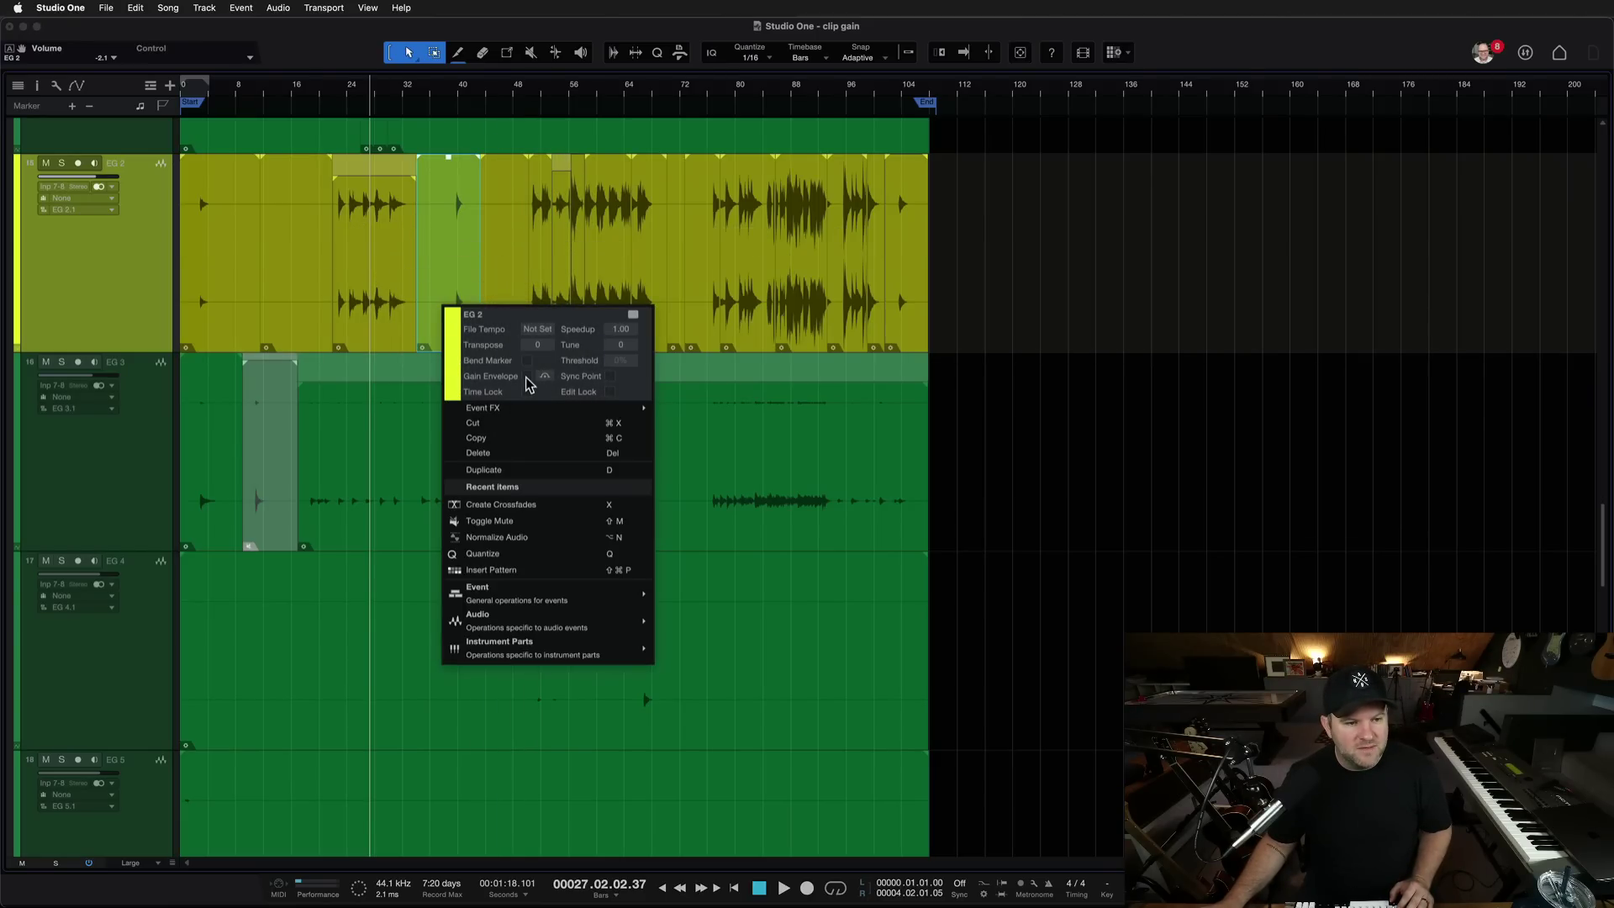
click(528, 378)
click(528, 377)
click(527, 378)
click(527, 378)
click(527, 378)
click(527, 377)
click(527, 377)
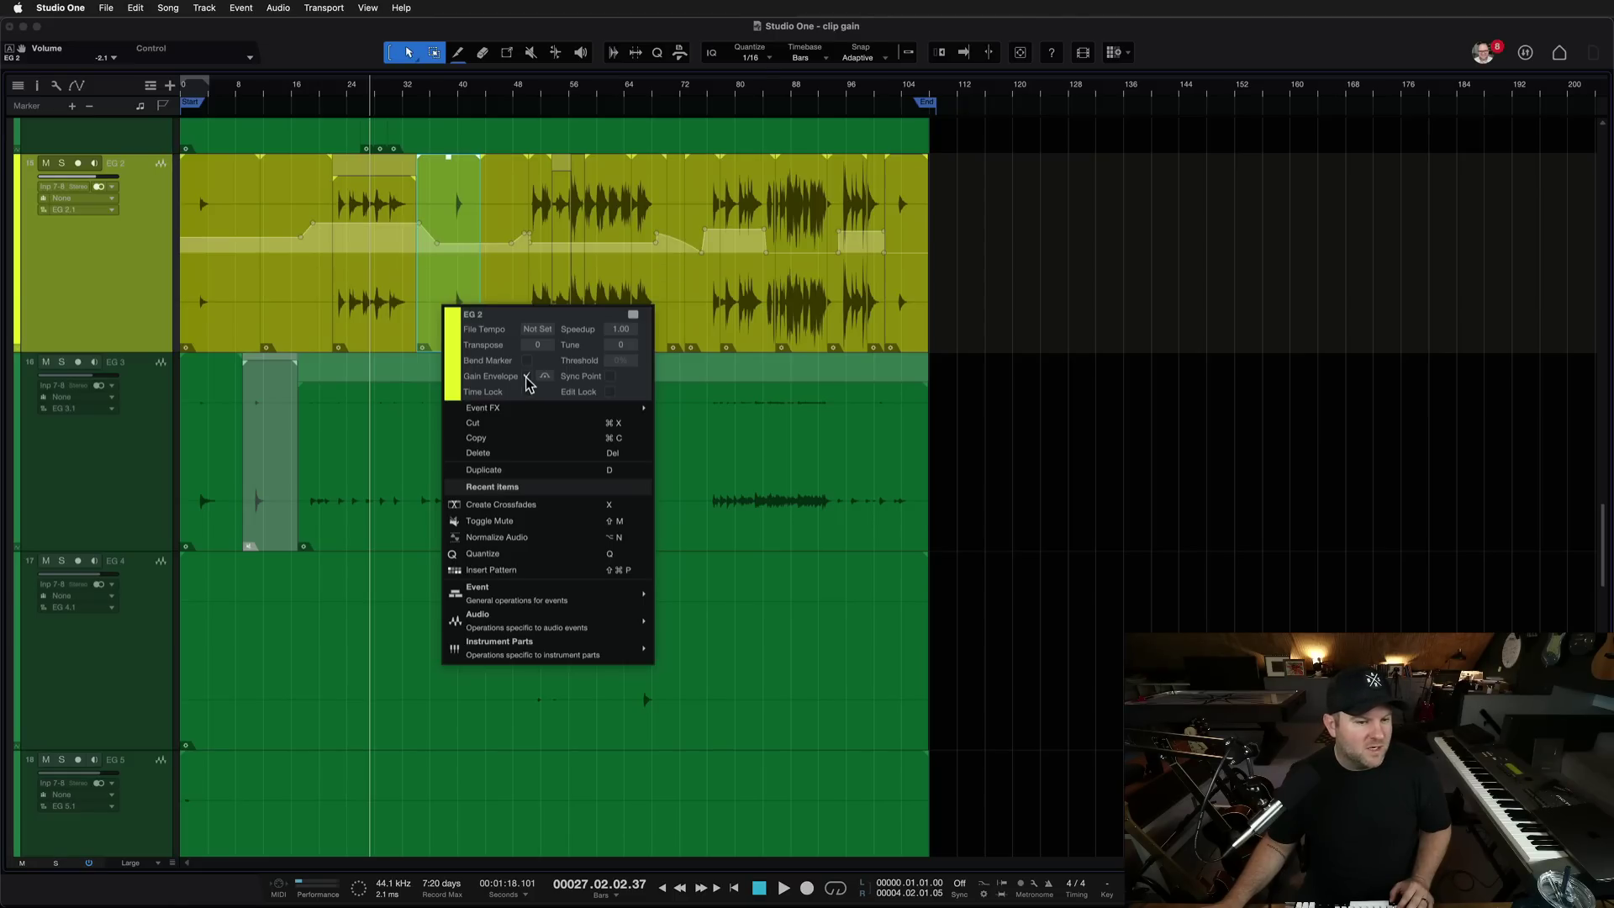
click(527, 378)
click(527, 378)
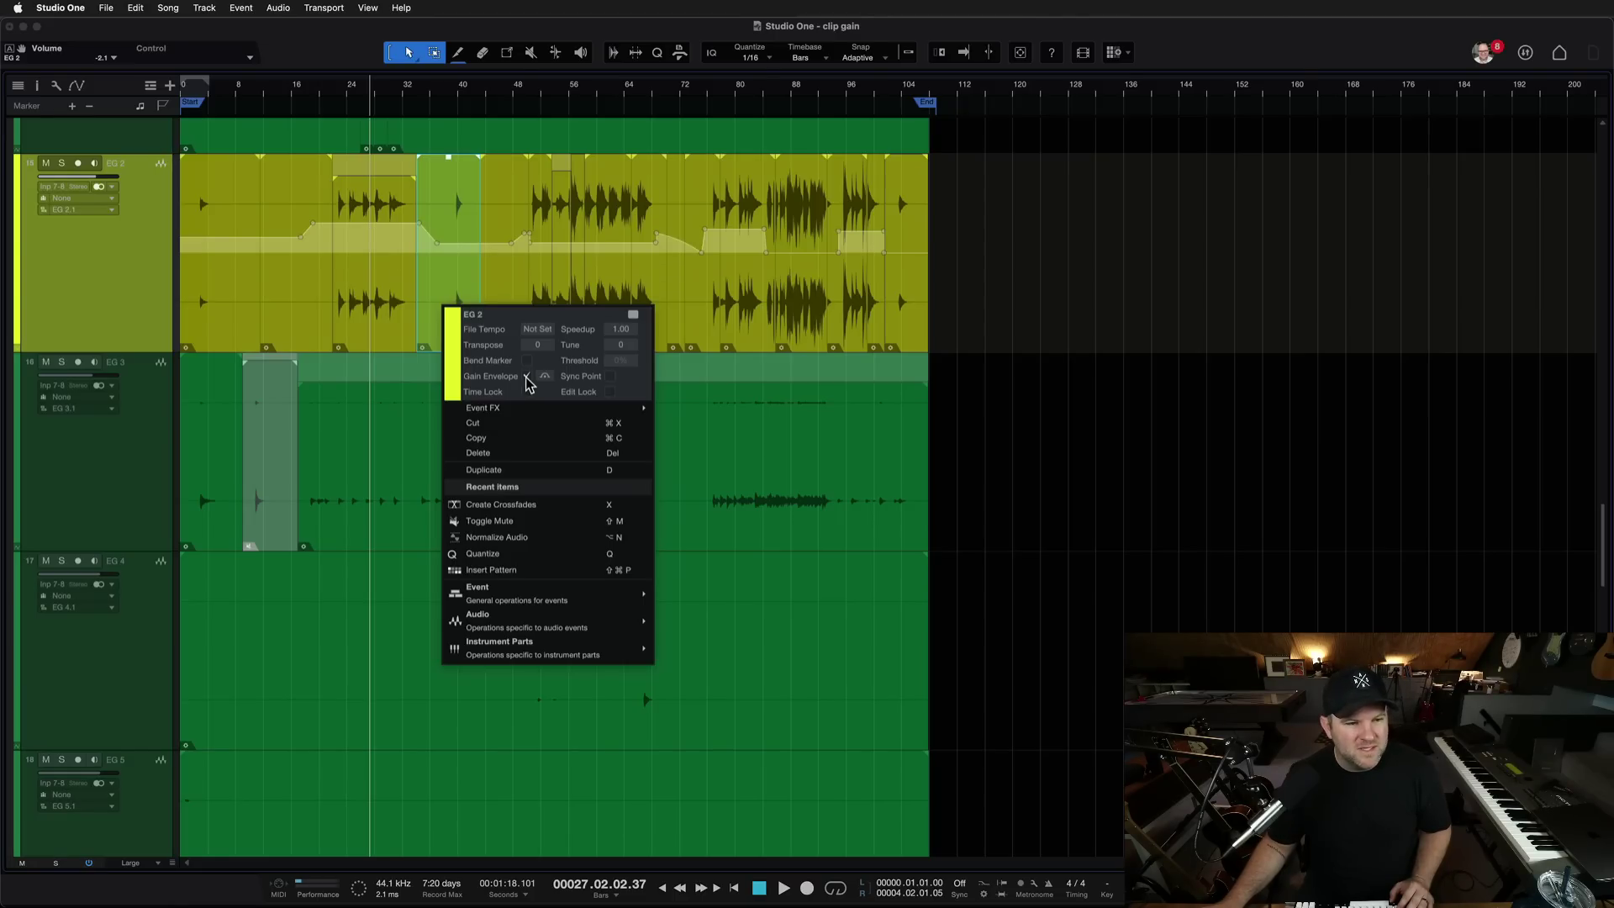
click(528, 378)
click(498, 269)
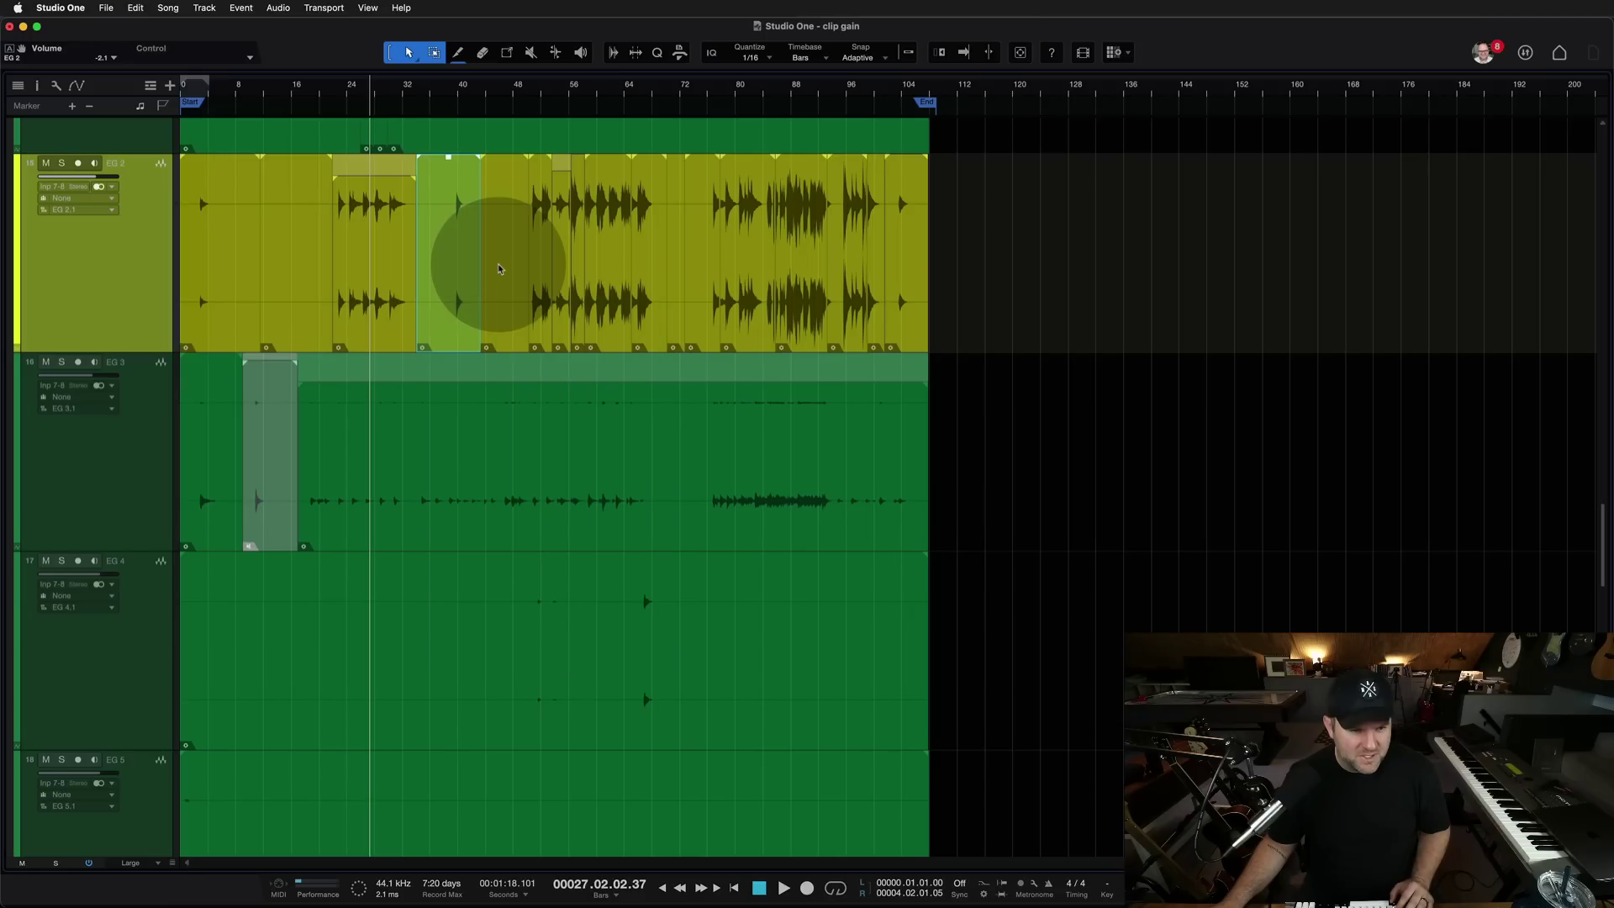
Re-enable Gain Envelope from the EG 2 section between about bars 43 and 50.
right_click(501, 287)
click(586, 359)
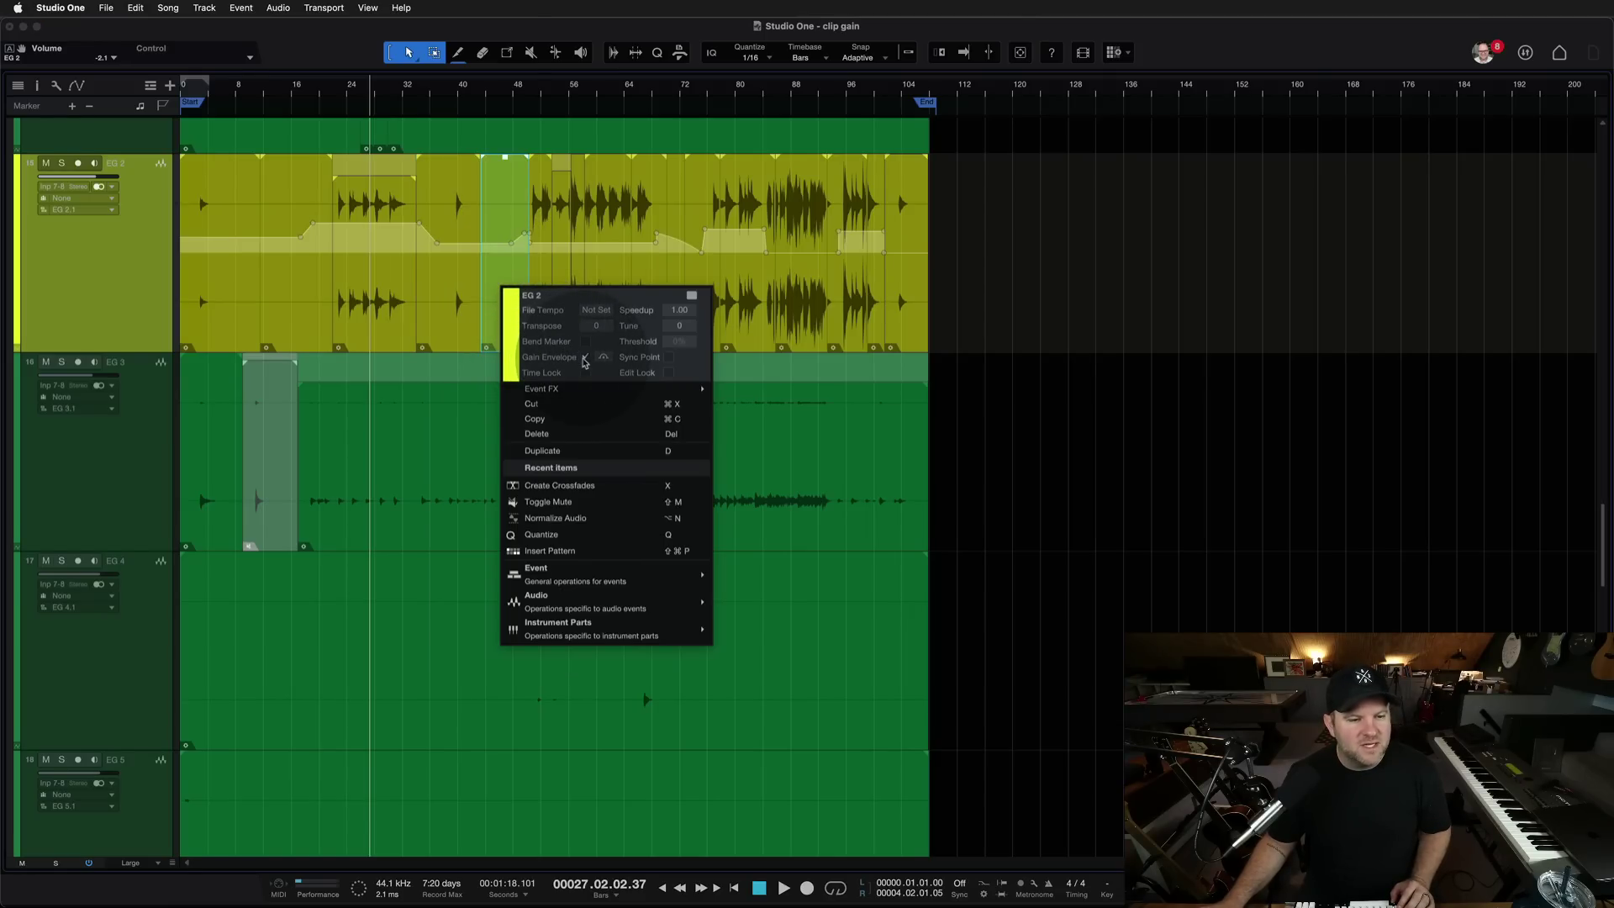
click(454, 302)
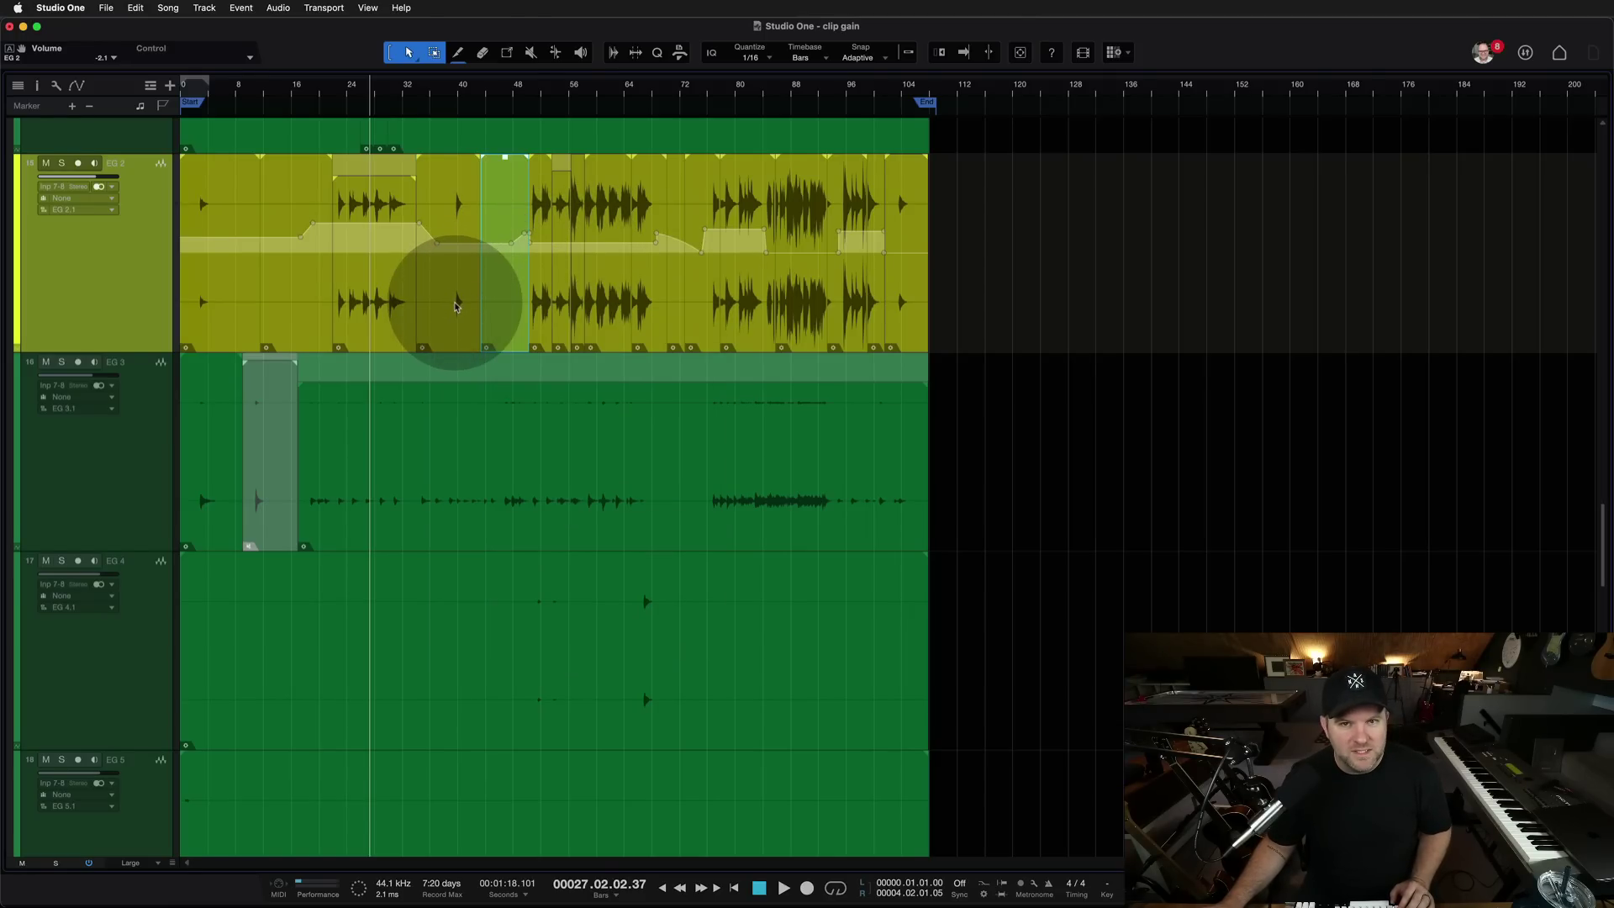